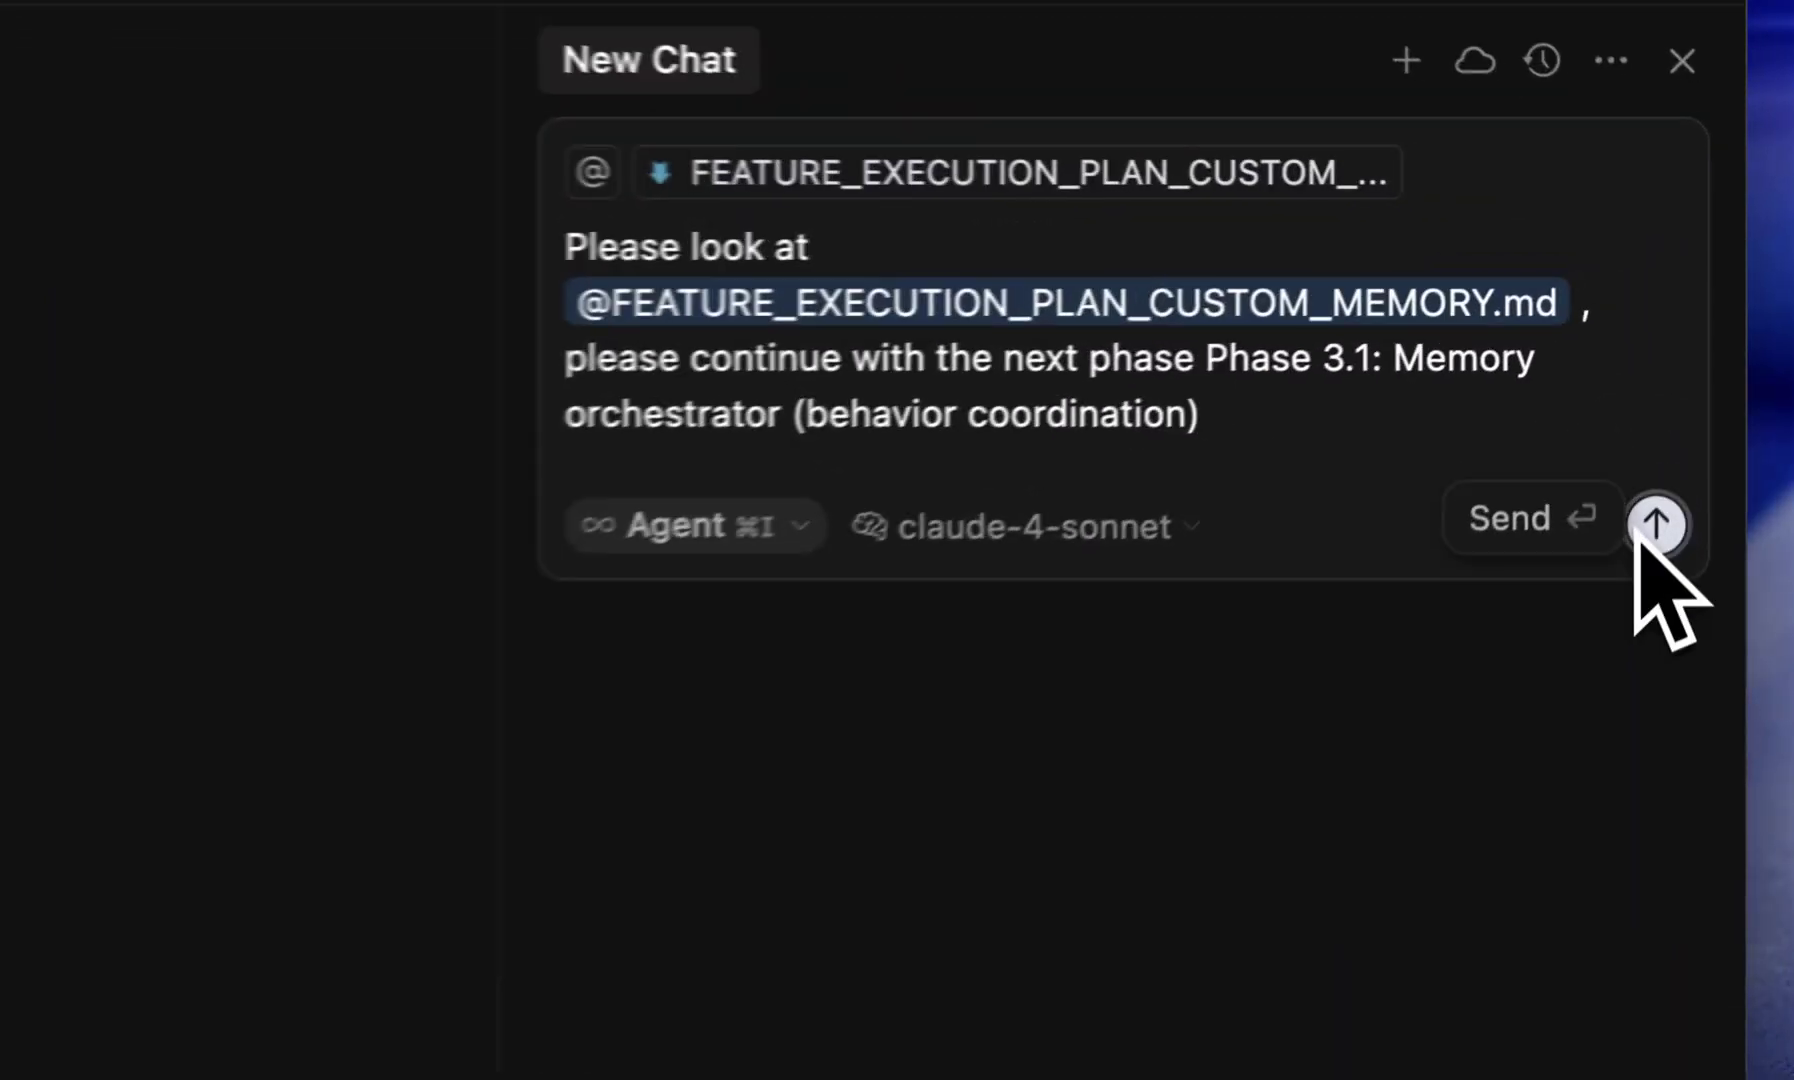
Send the Phase 3.1 continuation request, then ask Claude Code in a new terminal about the implementation's state.
click(1638, 530)
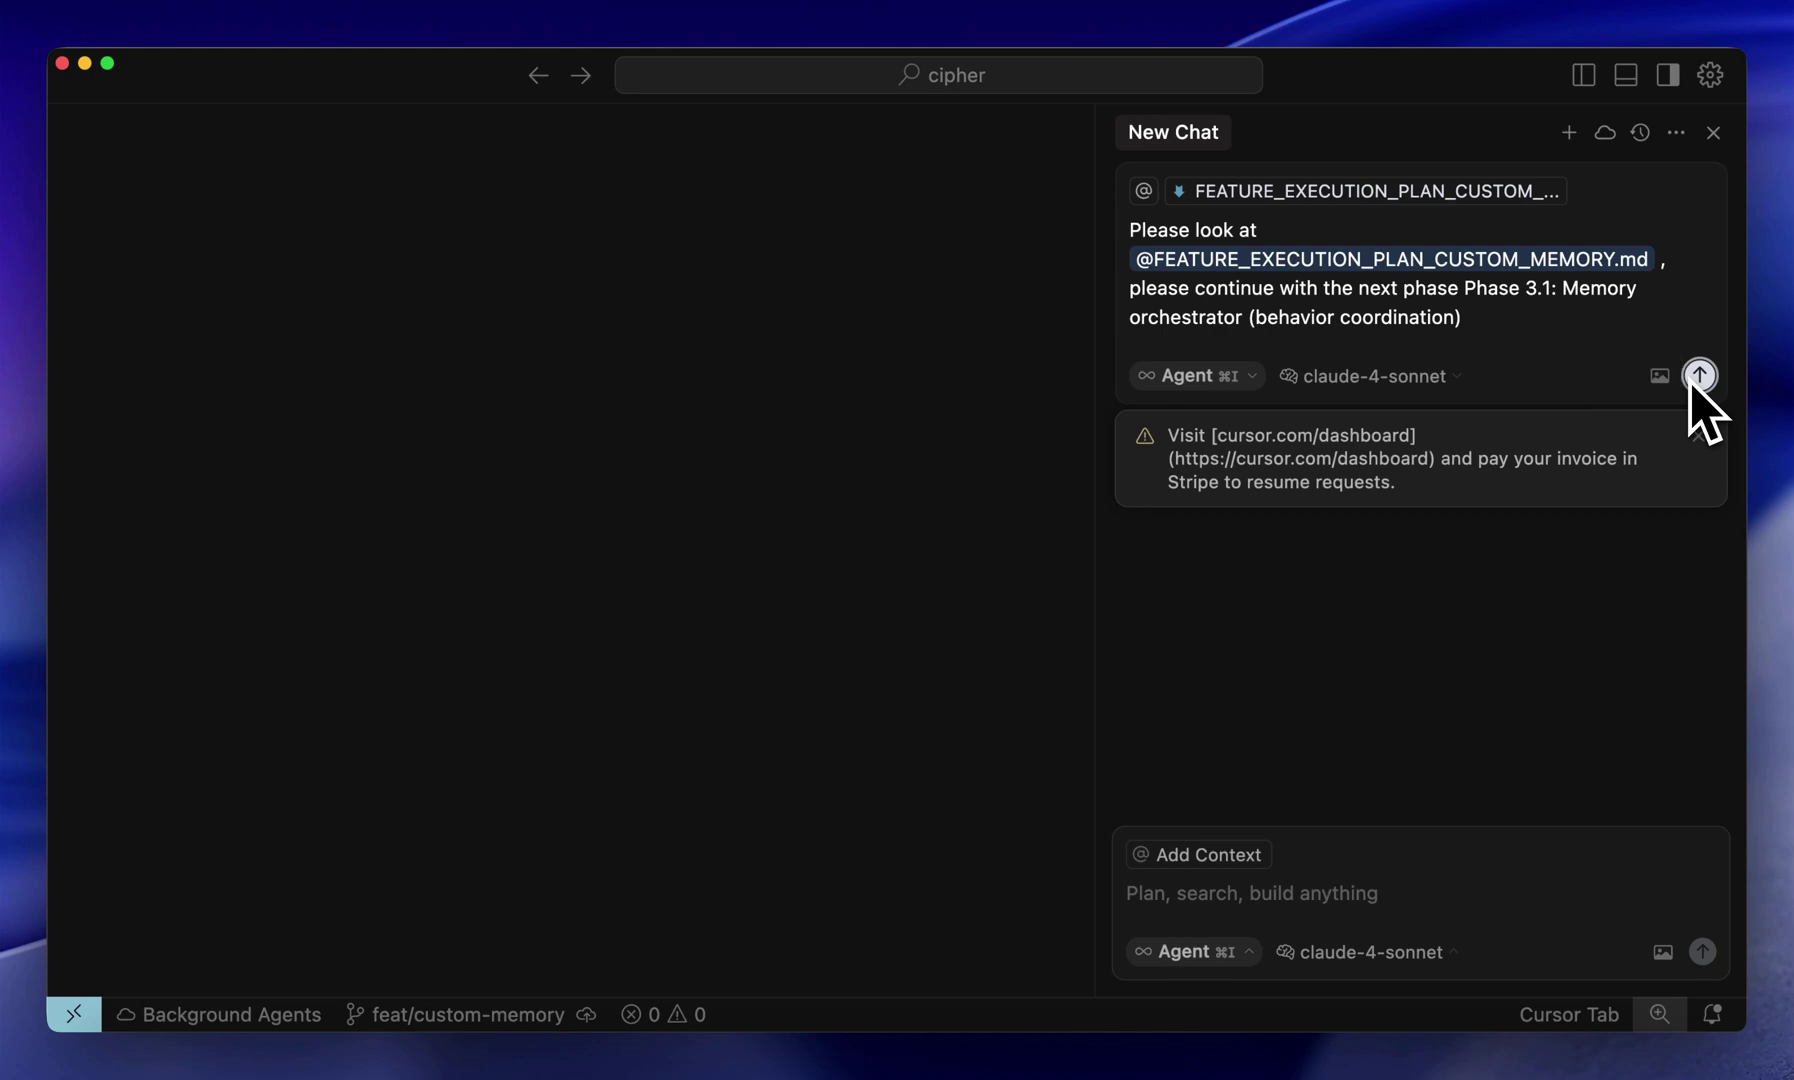
click(870, 90)
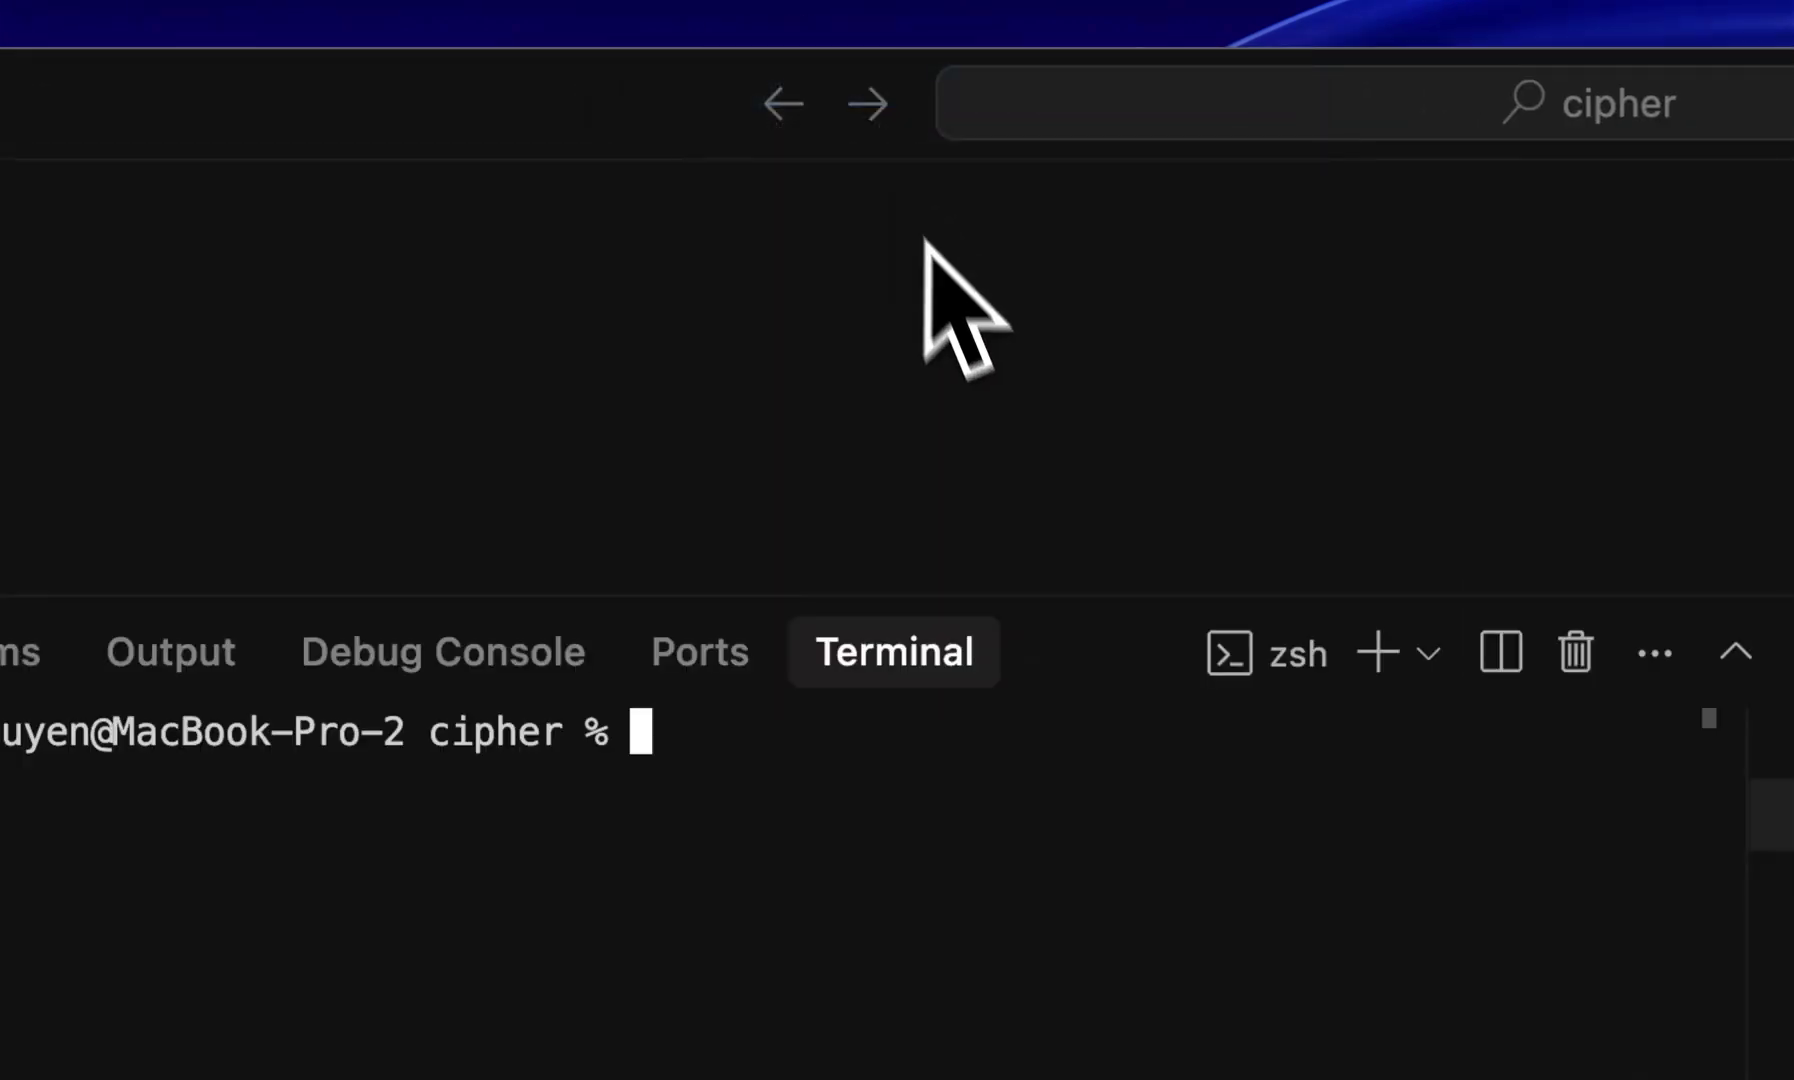
text(claude)
key(Return)
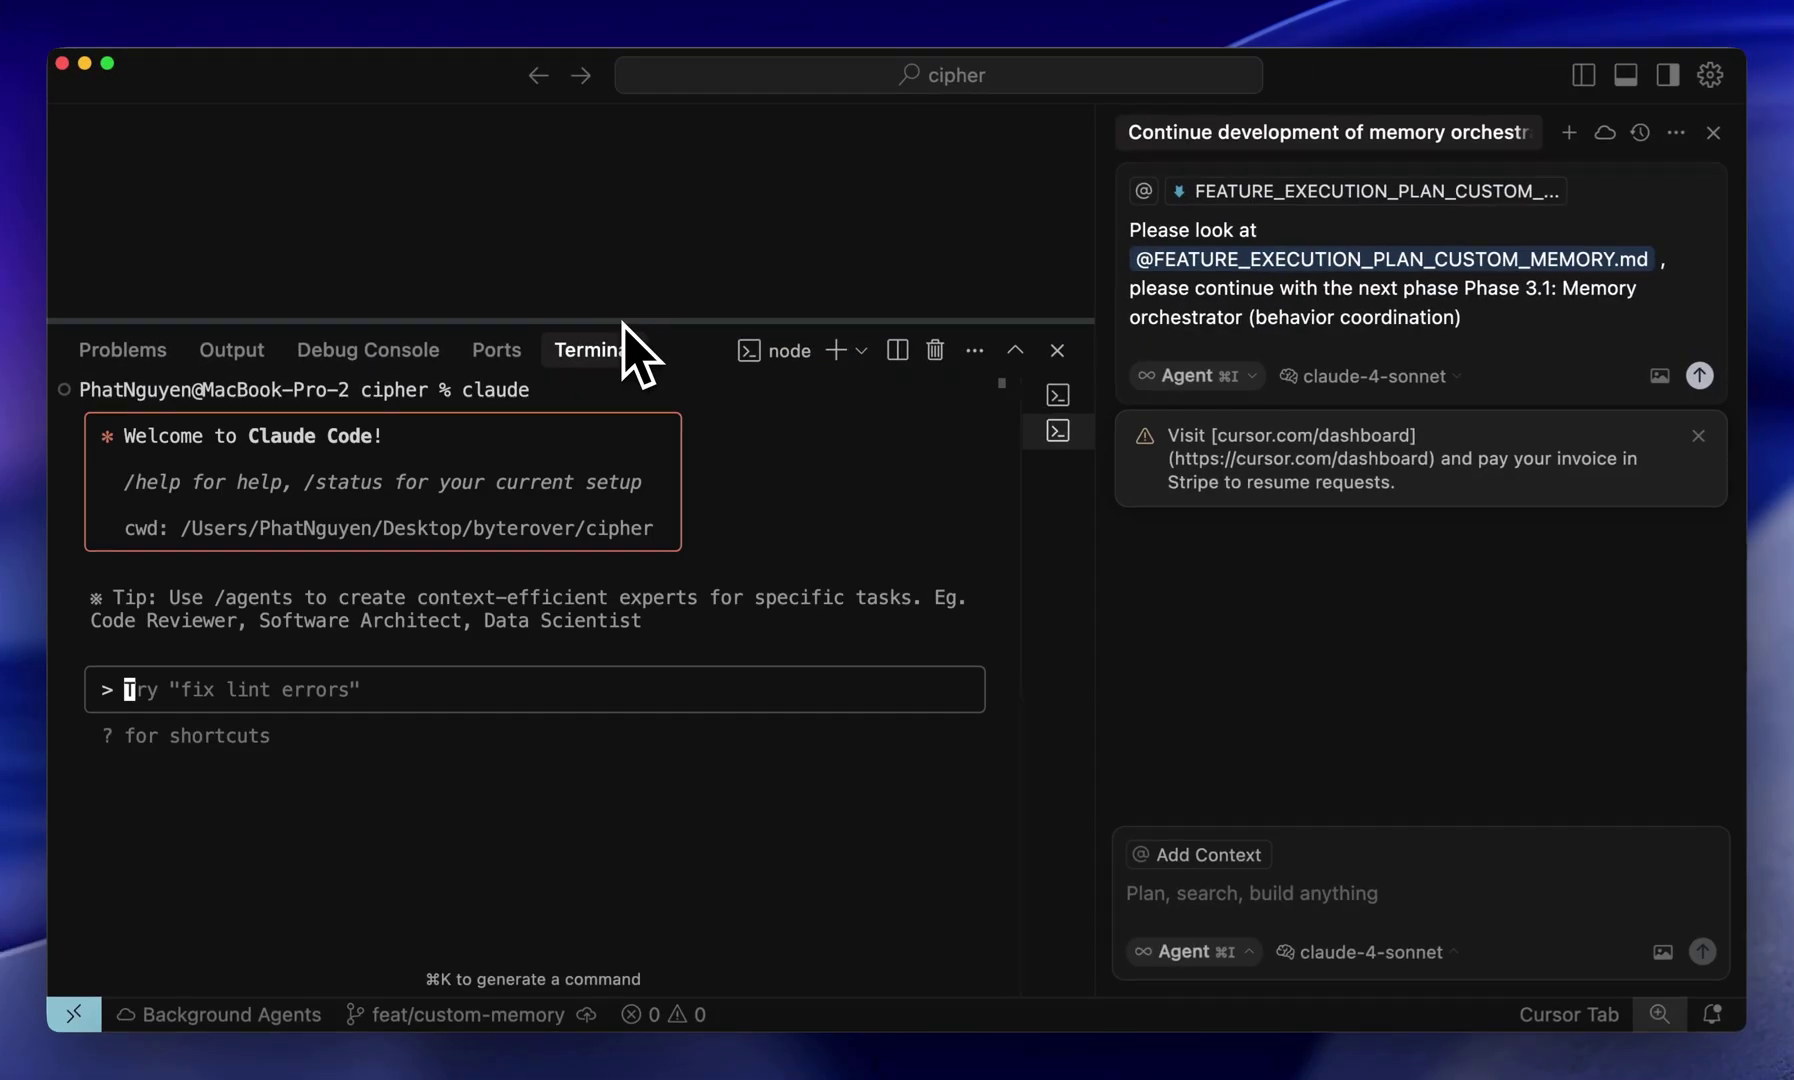
text(Do you have any memory about the current state of the implementation which has been carried out Cursor?)
key(Return)
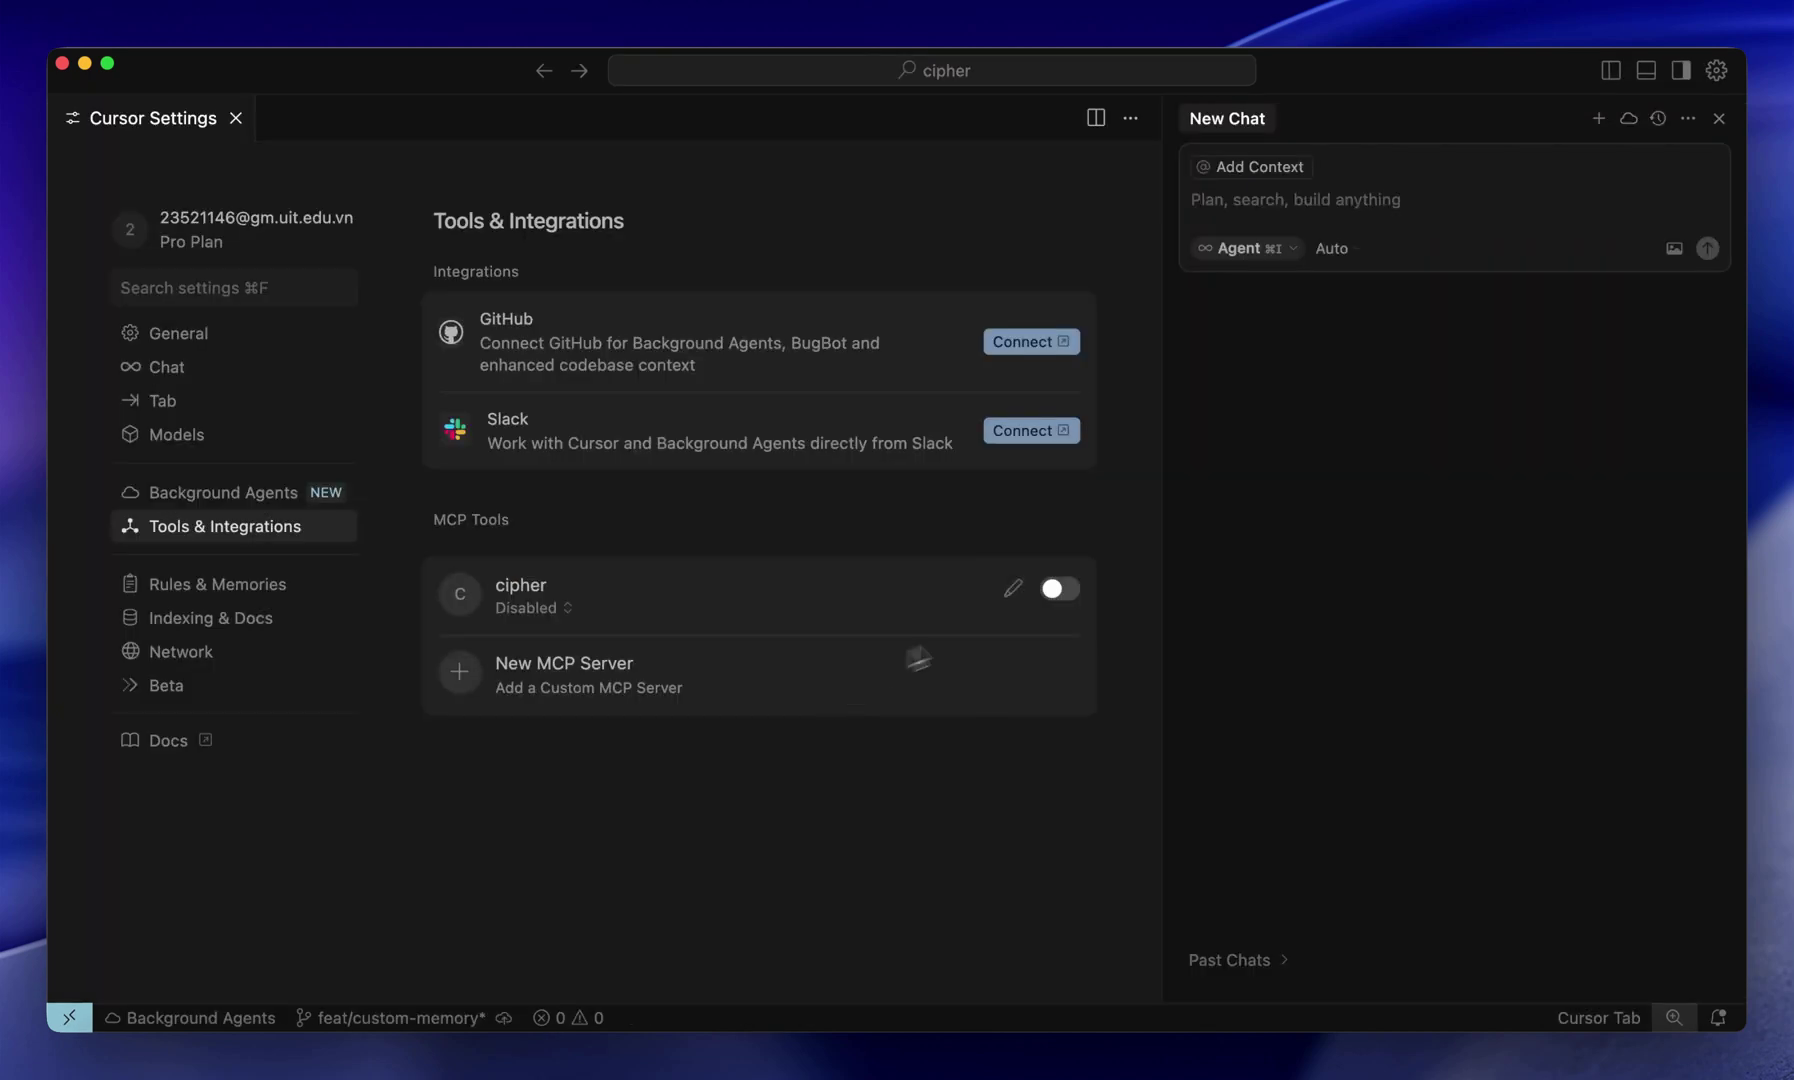
Turn on the cipher MCP server and have the chat agent run cipher_memory_search for the custom memory implementation.
click(1059, 588)
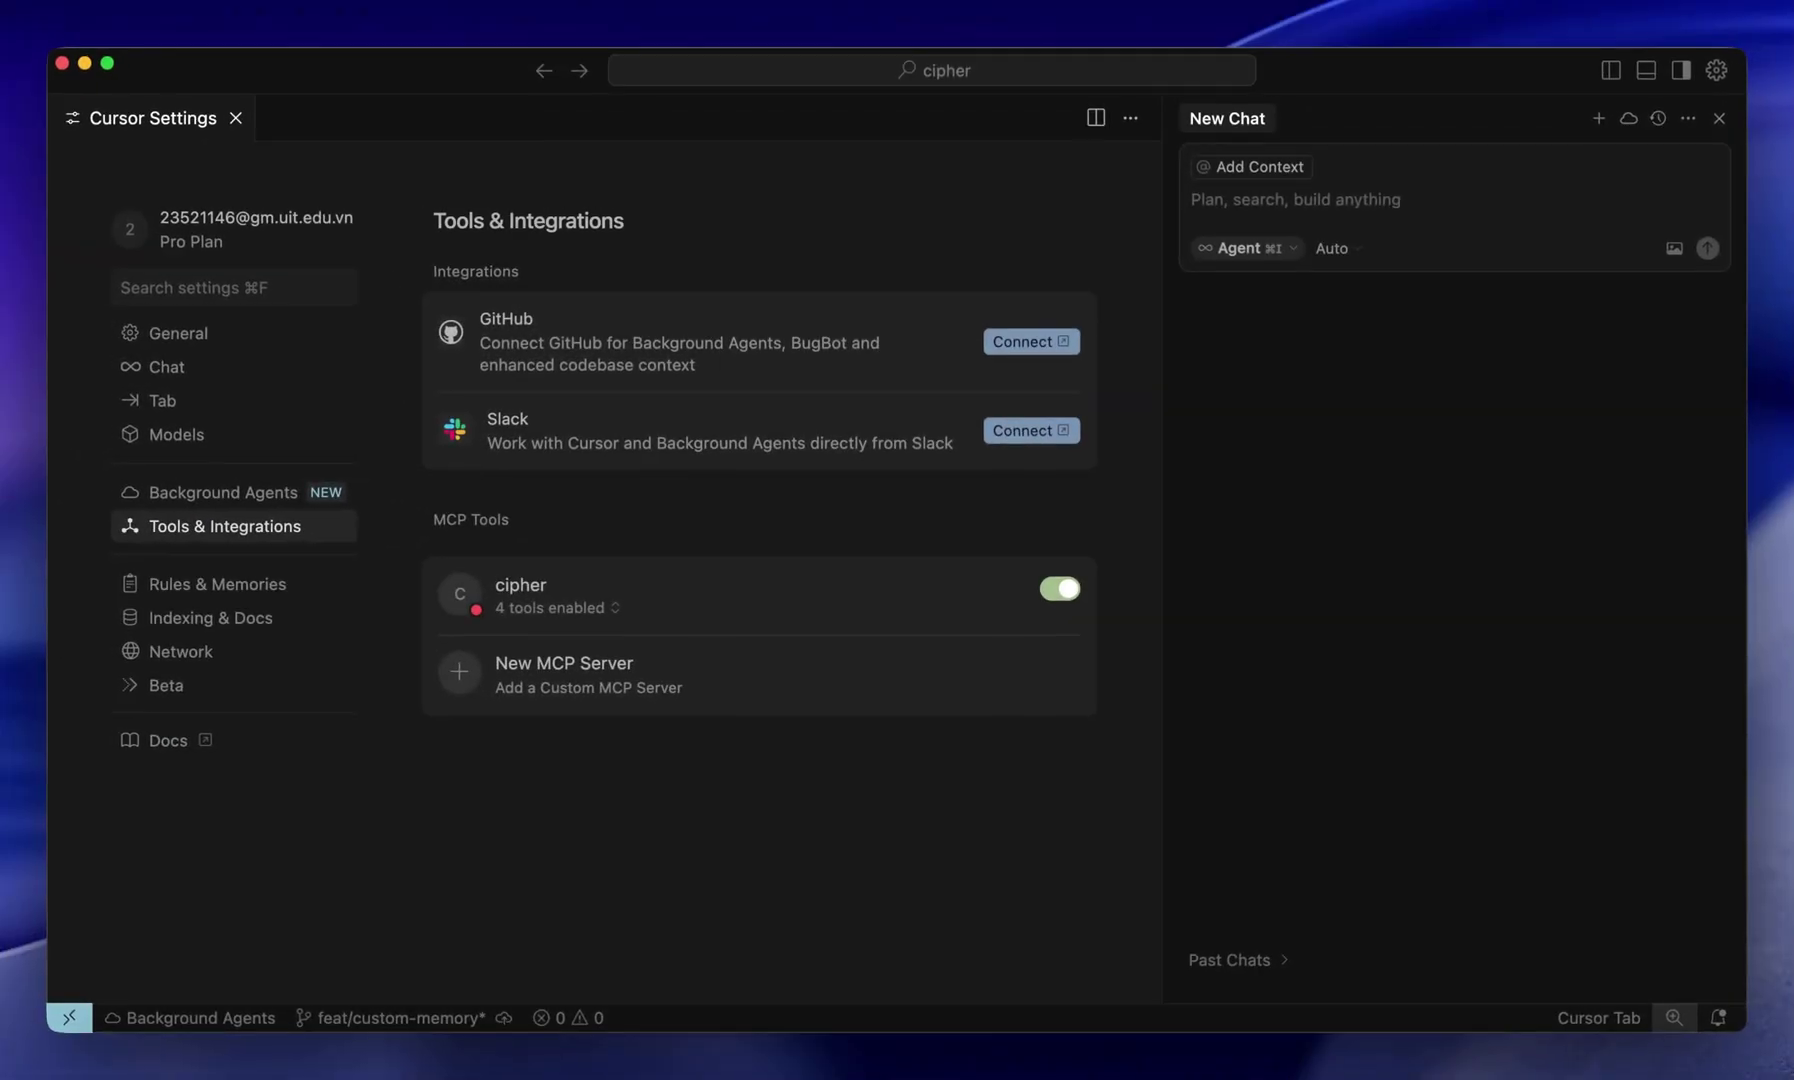
click(1276, 209)
text(Let's use cipher search tool to retrieve the our implementation of custom memory in memory and make a plan starting where we're left off in previous session. Don't read the entire codebase, just retrieve the memories about this implementation using cipher tool)
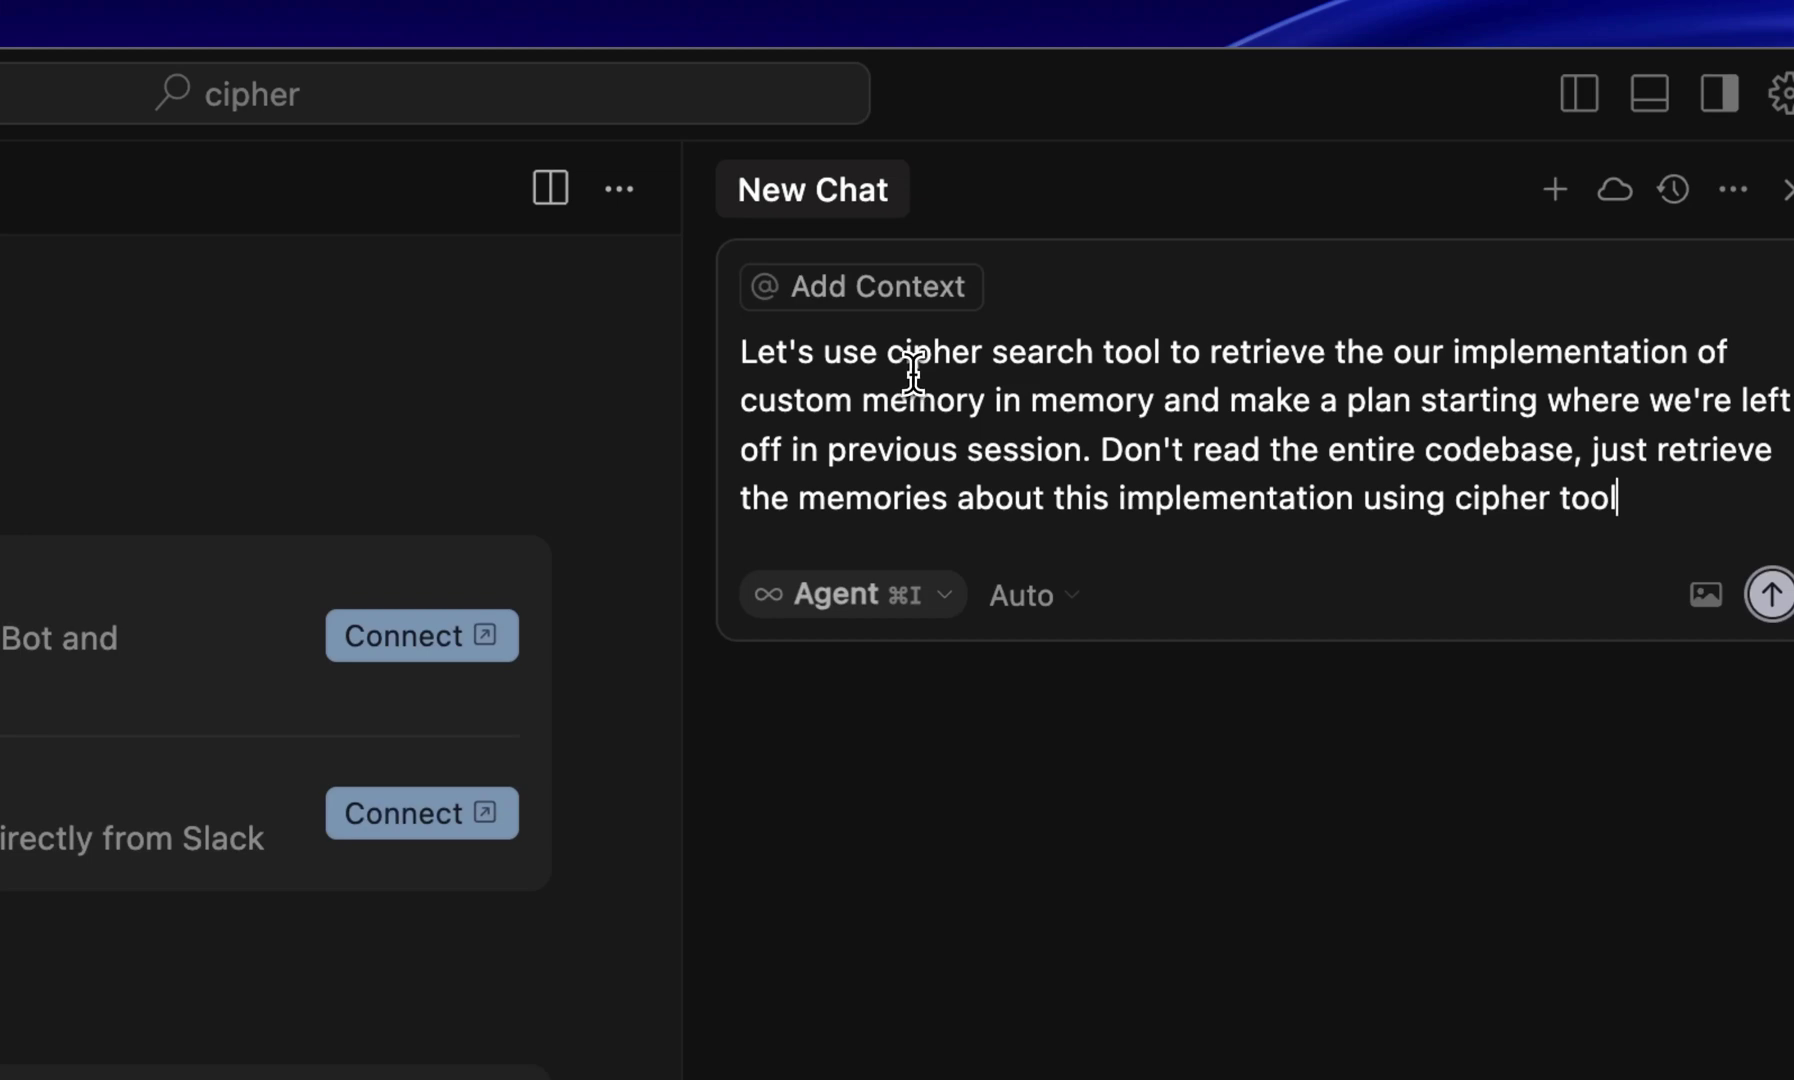
key(Return)
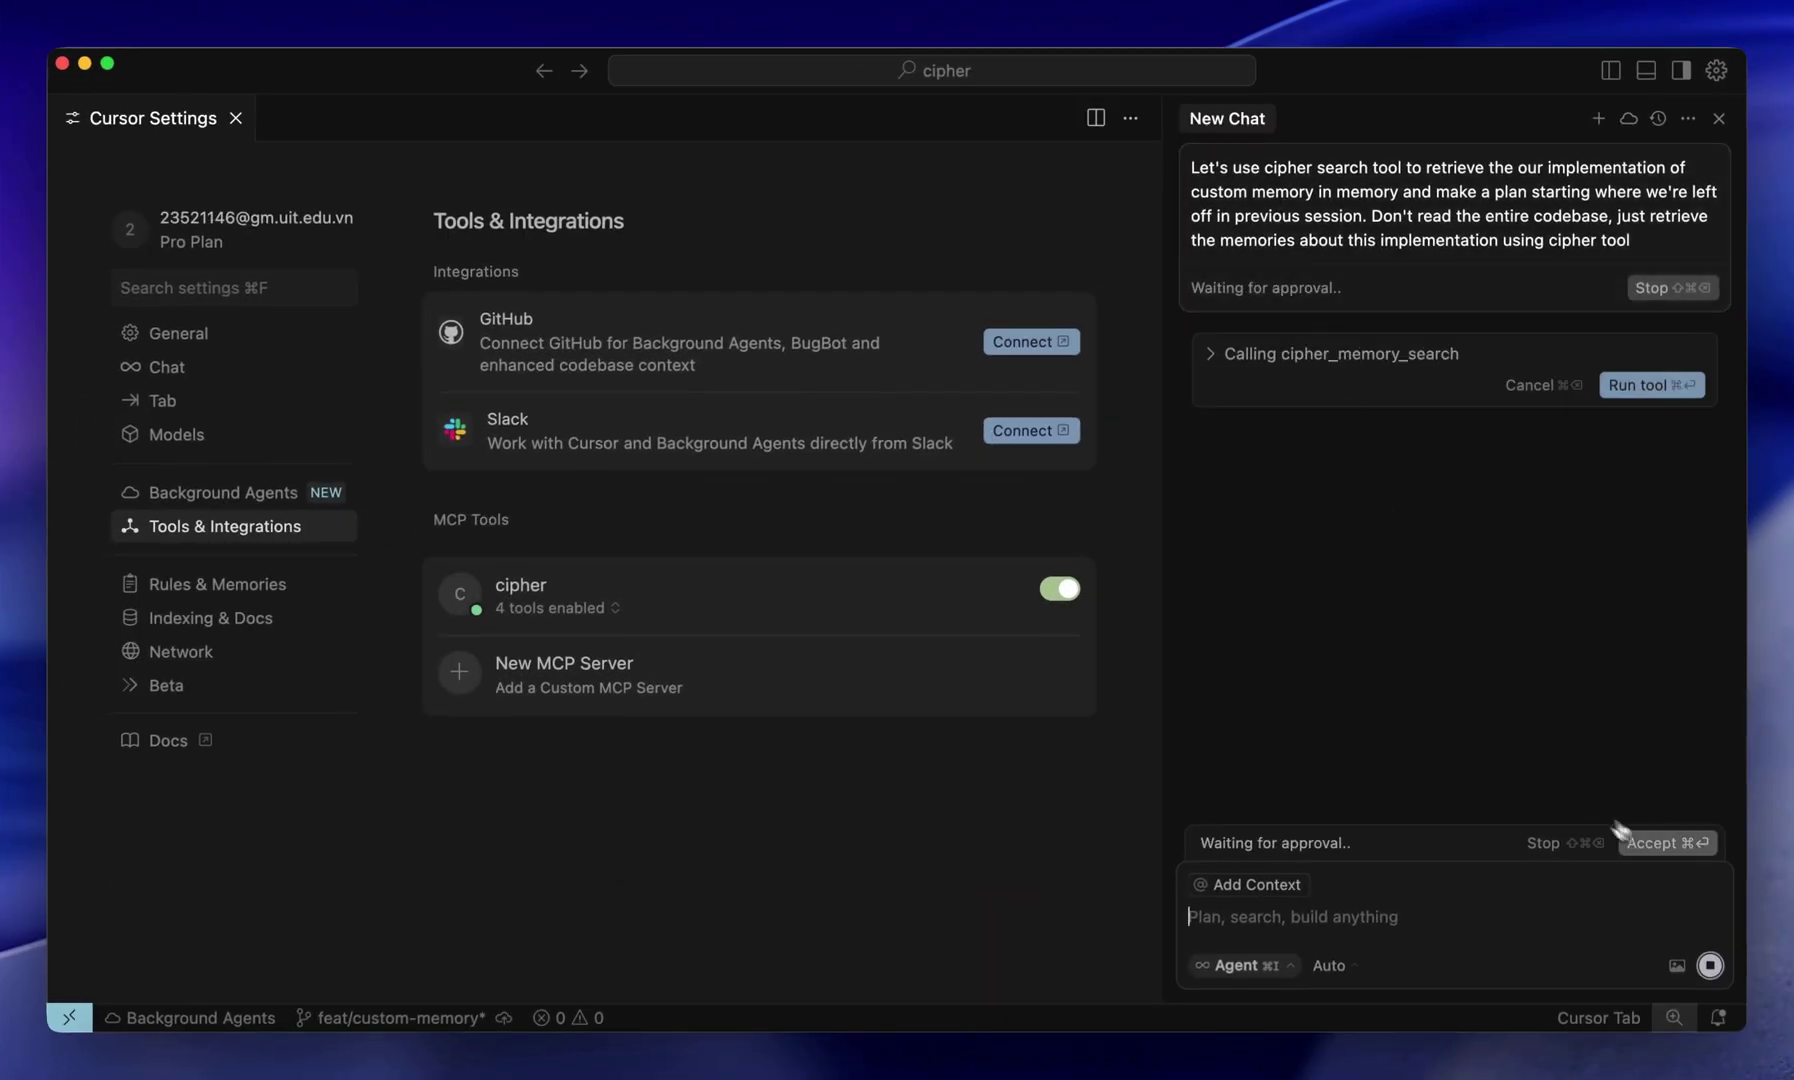
click(1630, 840)
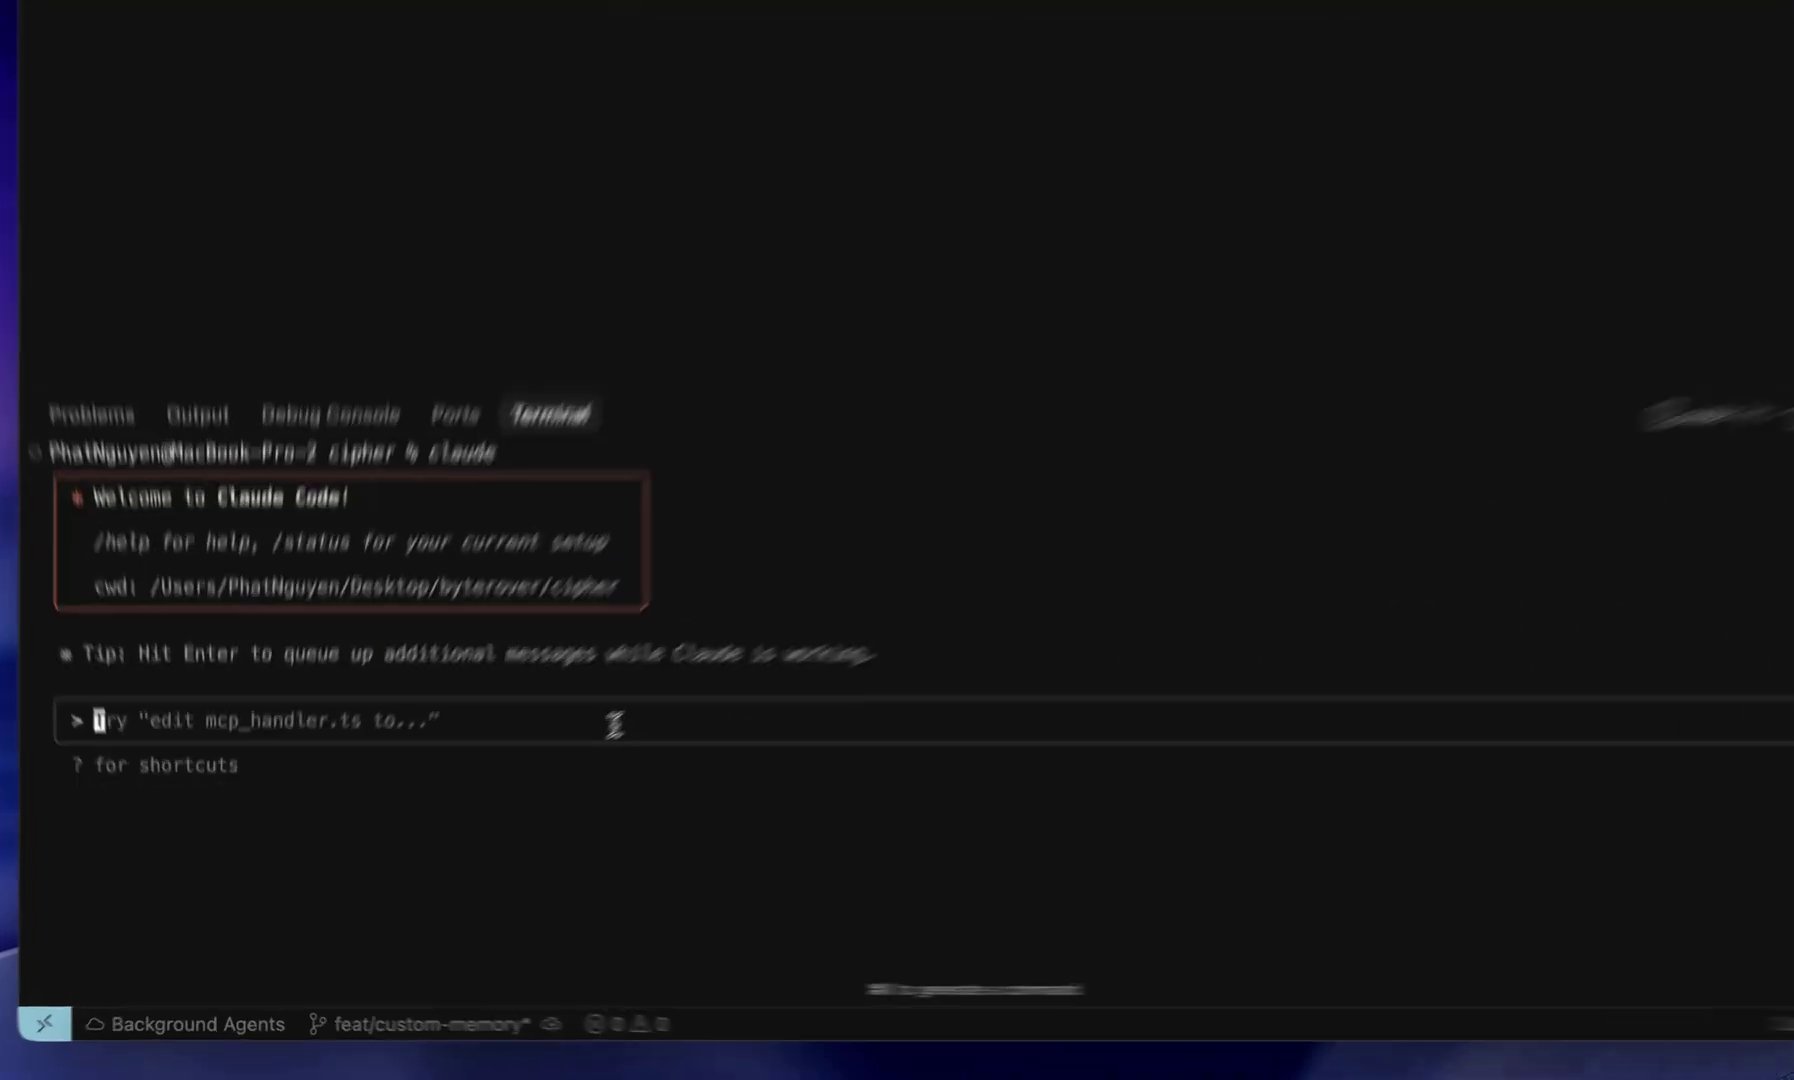
Ask Claude Code for the custom memory implementation's current progress and allow the cipher_memory_search call.
text(Please retrieve the current progress of the implementation of custom memory using cipher search tool)
key(Return)
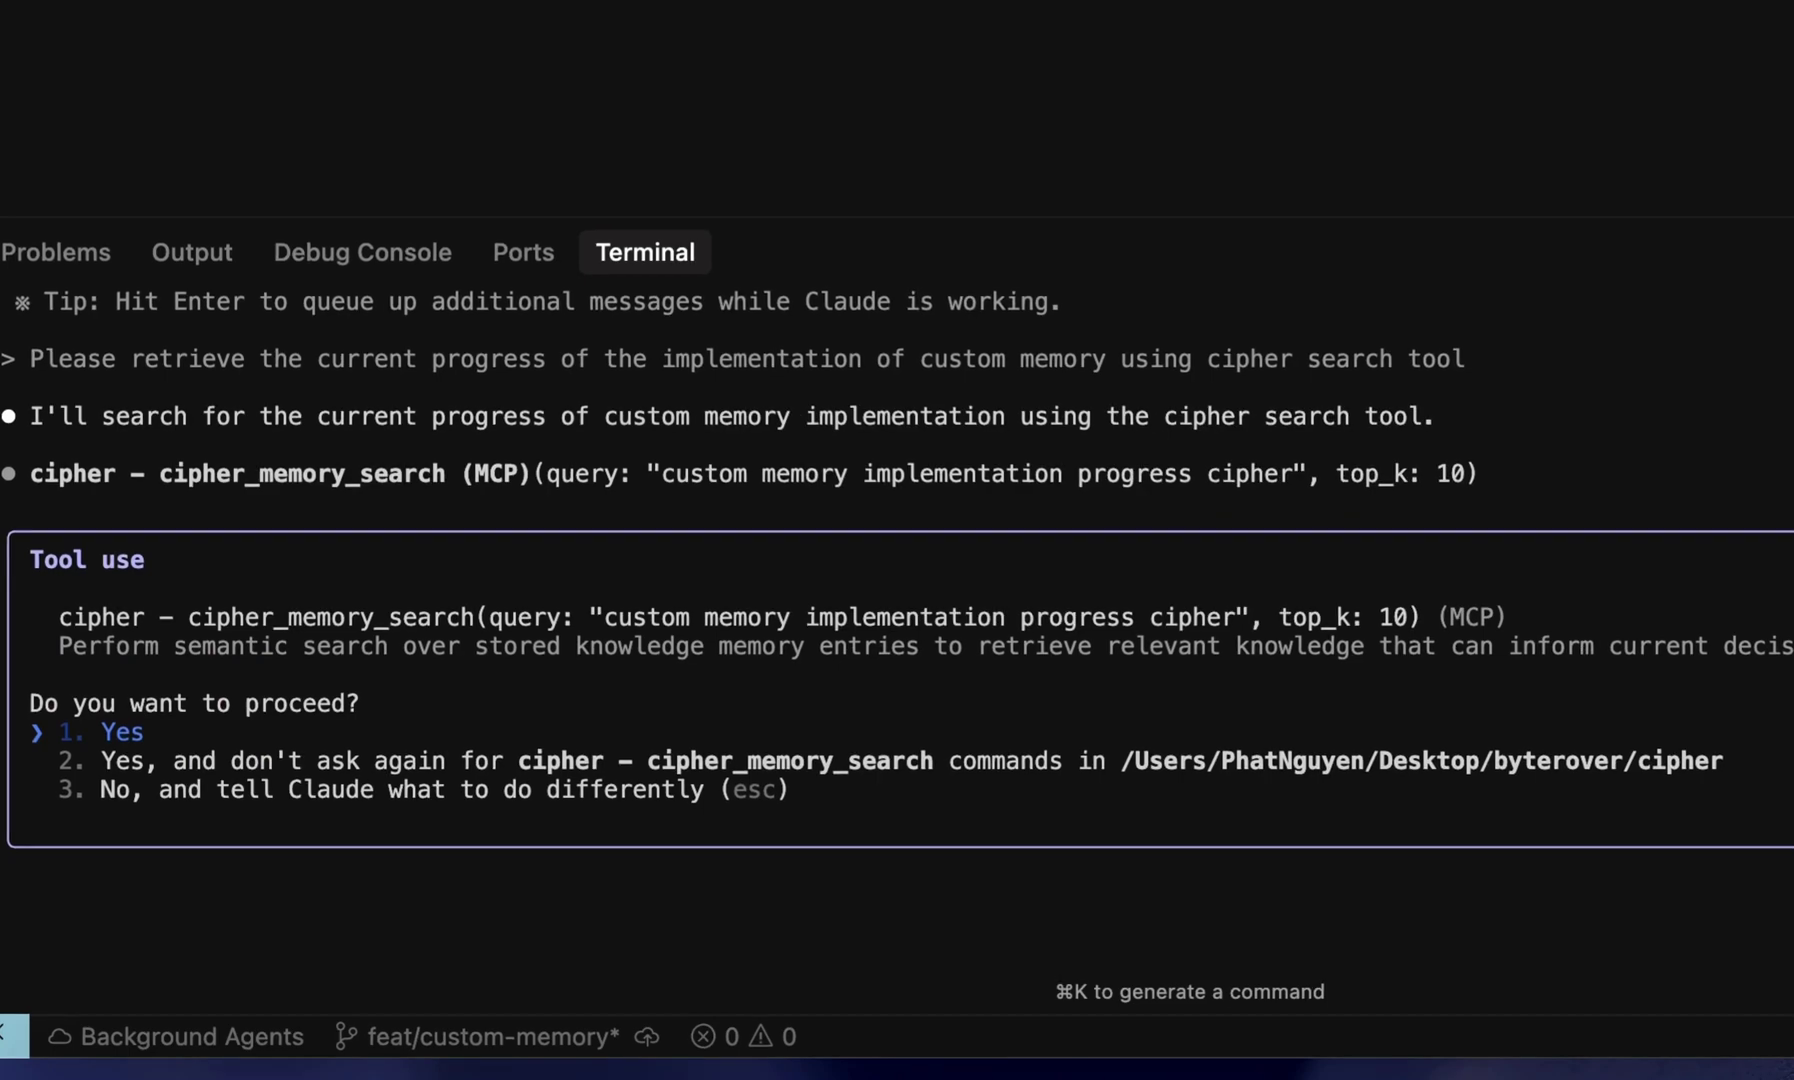
key(Return)
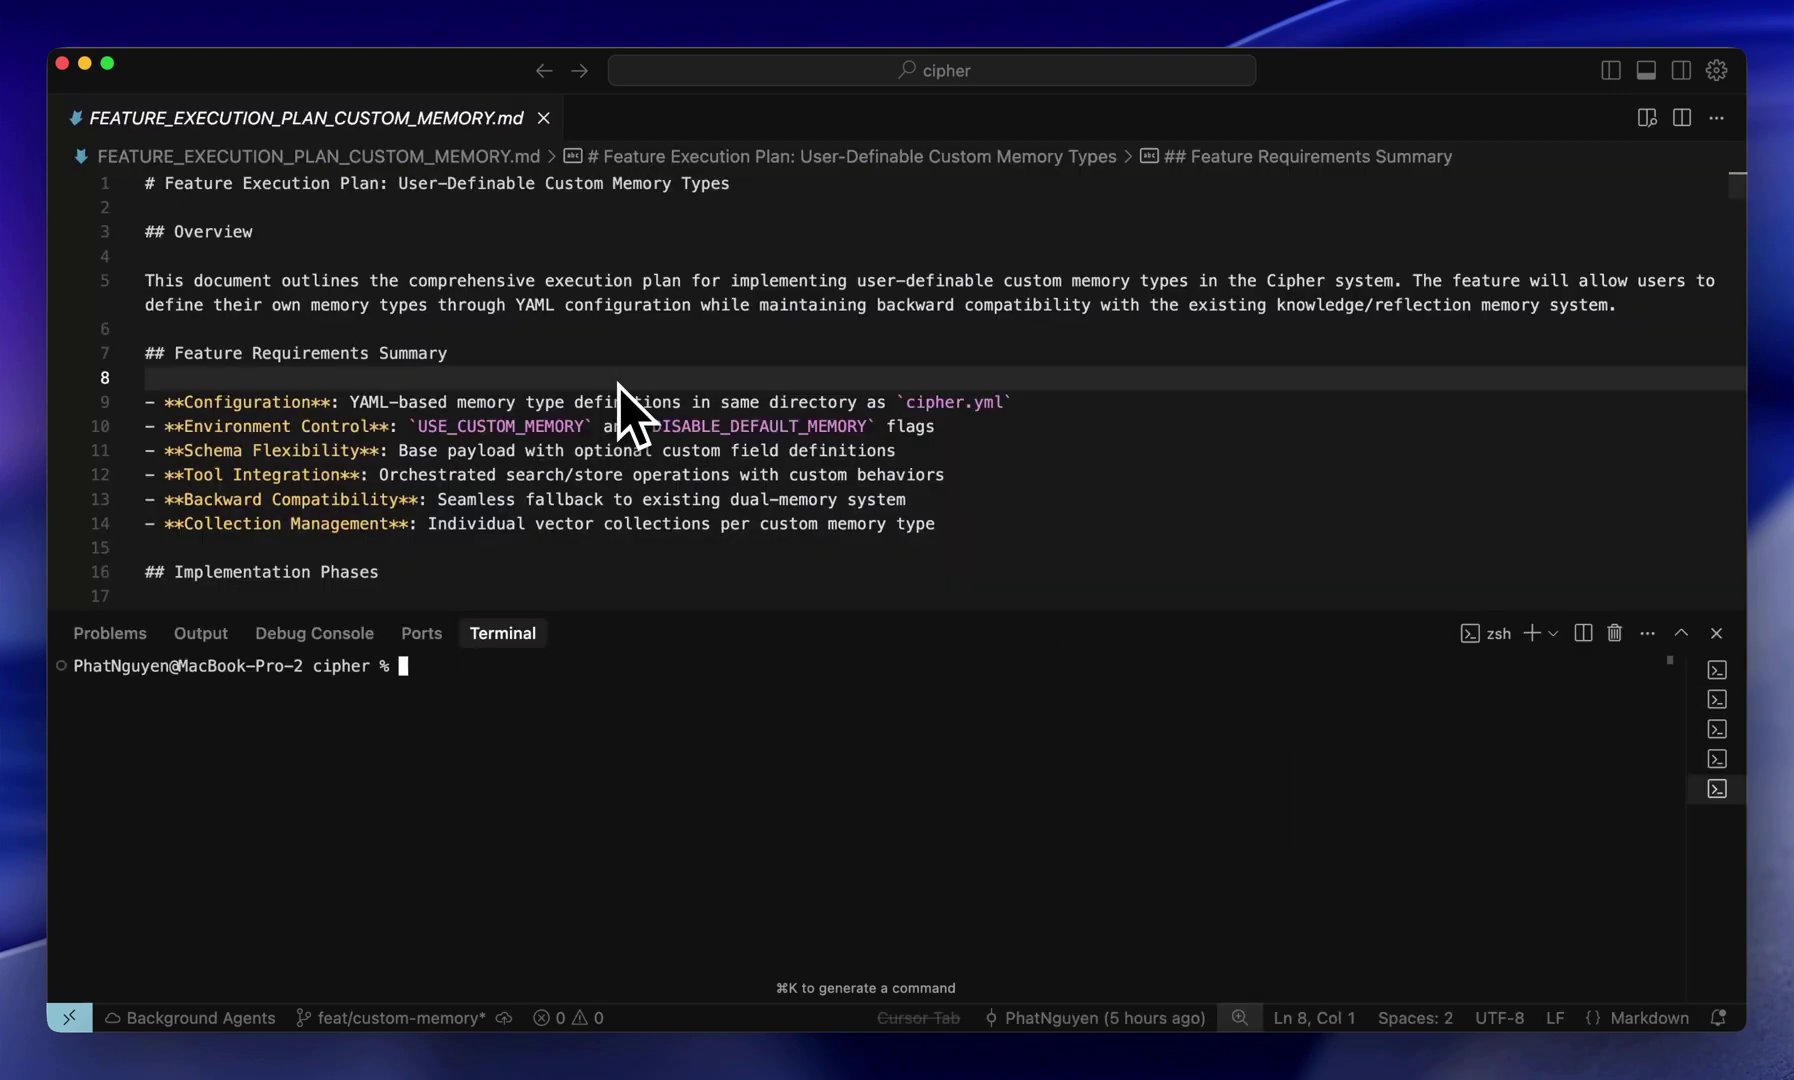
Start a new Claude Code session and ask it to store FEATURE_EXECUTION_PLAN_CUSTOM_MEMORY.md's feature description in cipher memory.
scroll(618, 385, down, 10)
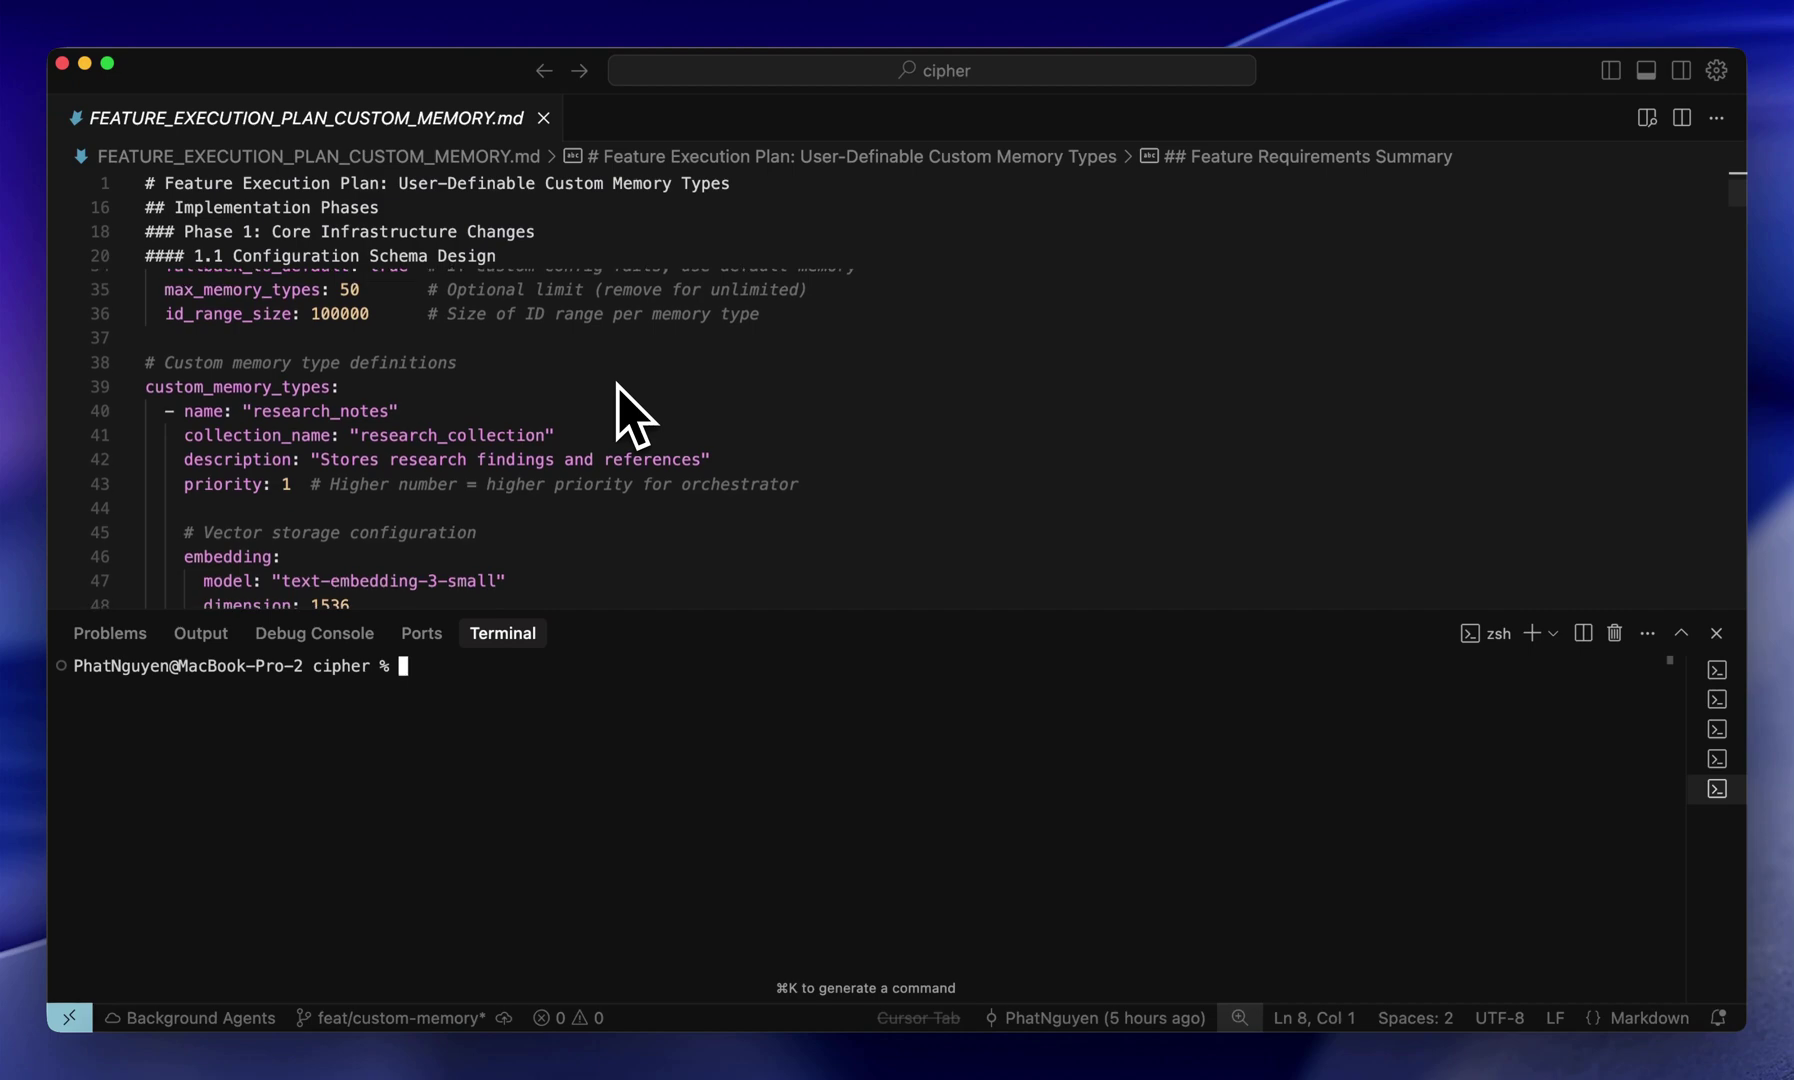
scroll(618, 385, down, 6)
text(c)
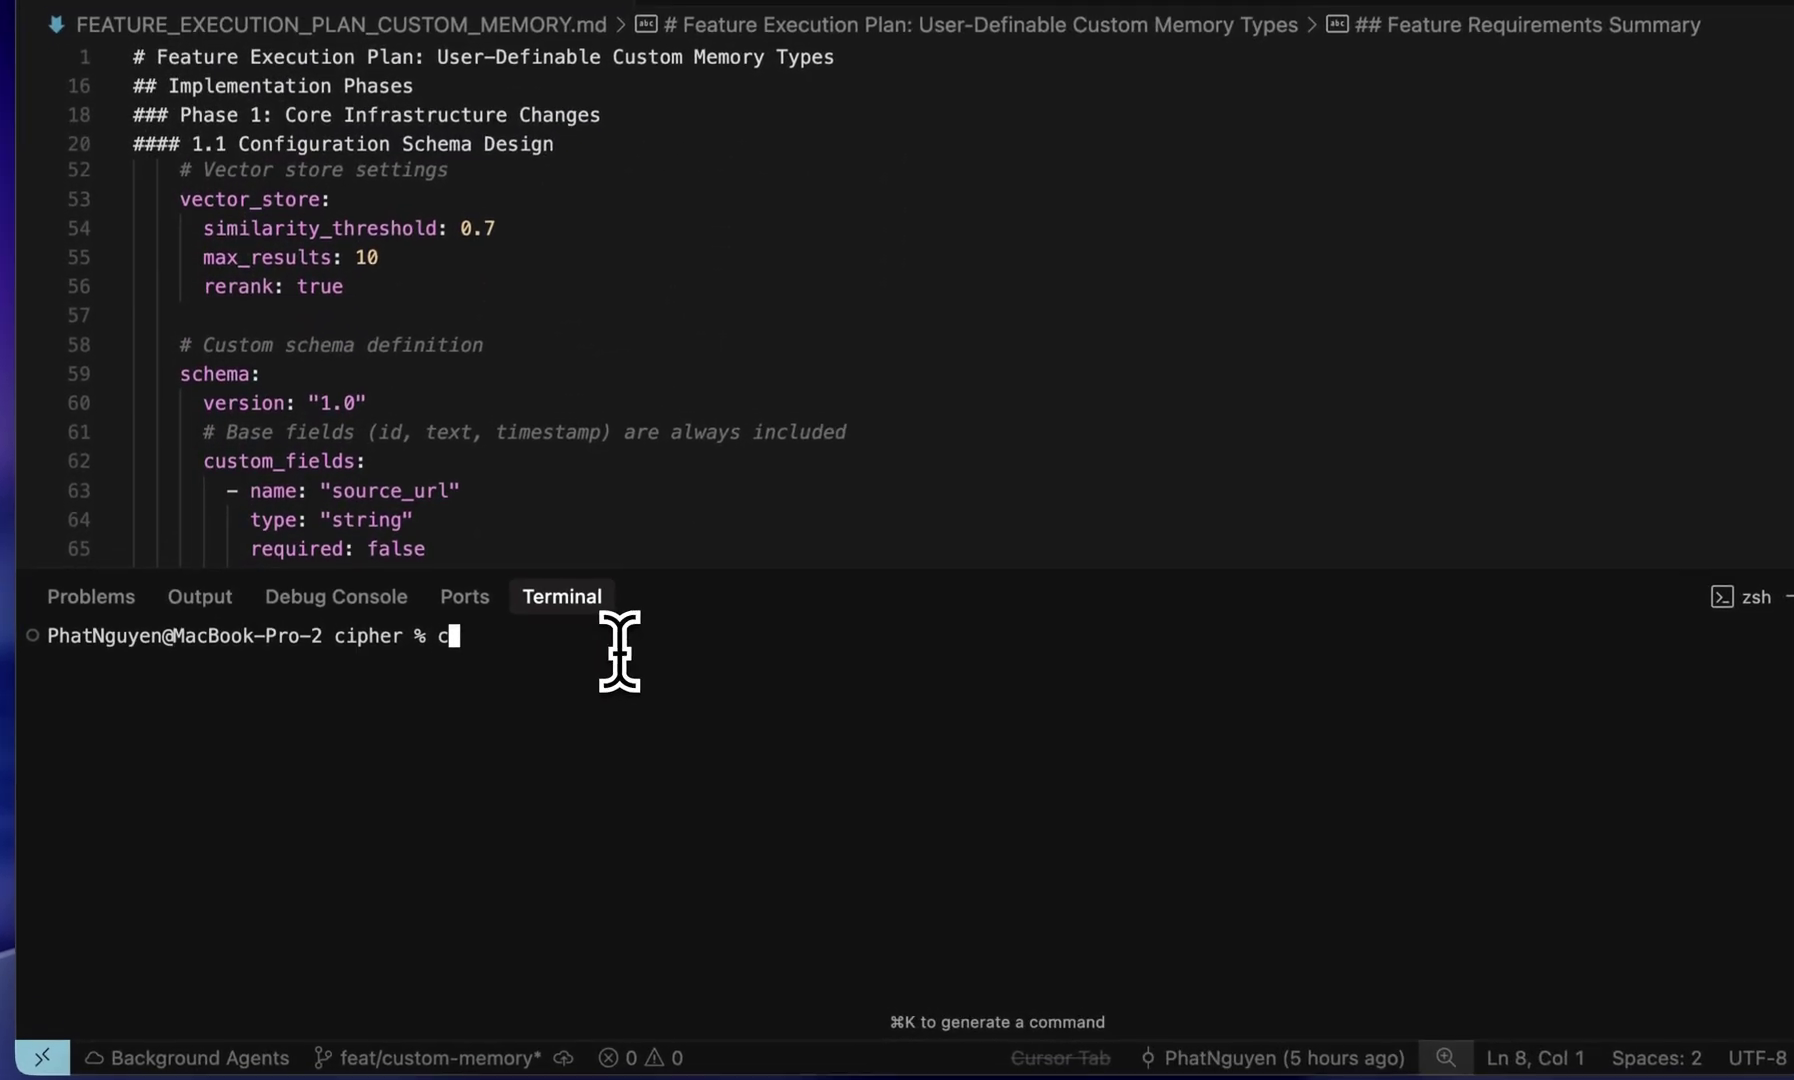
text(laude)
key(Return)
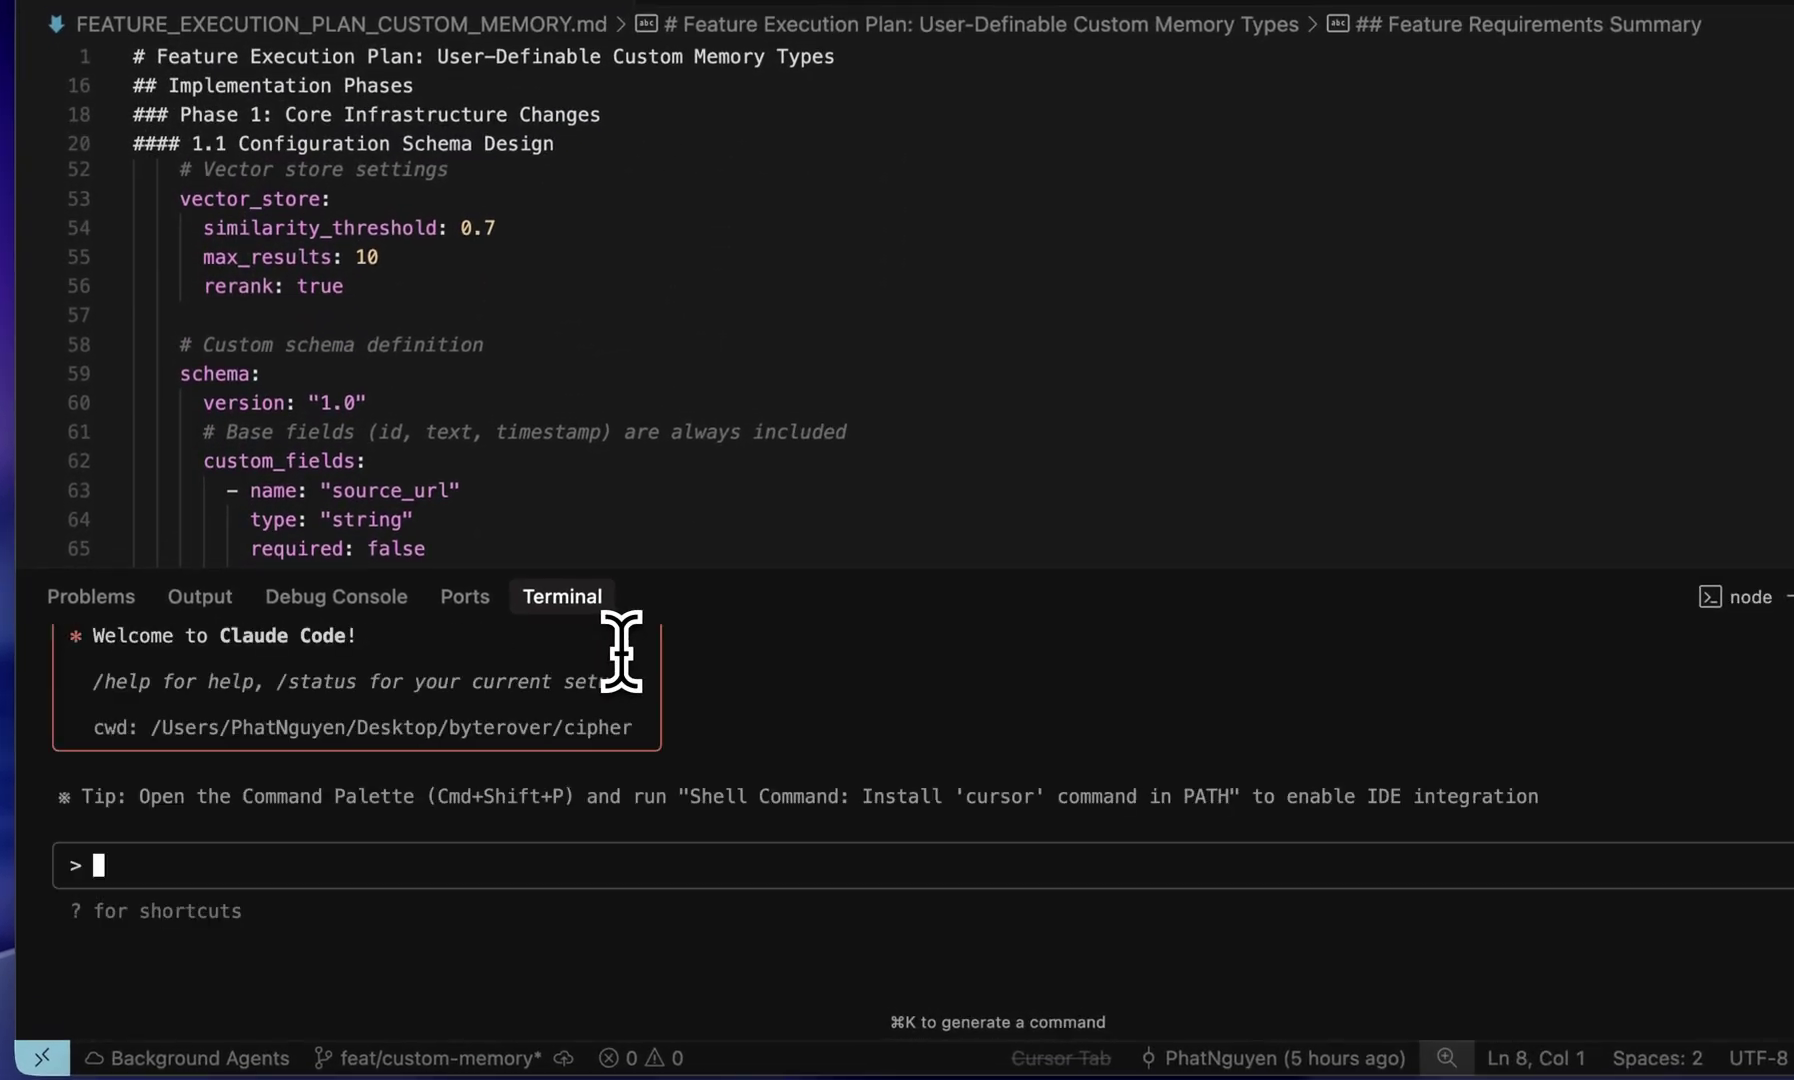
text(Let's read the this Feature Description to understand the following feature that you need to implement and store it into memory using cipher tool)
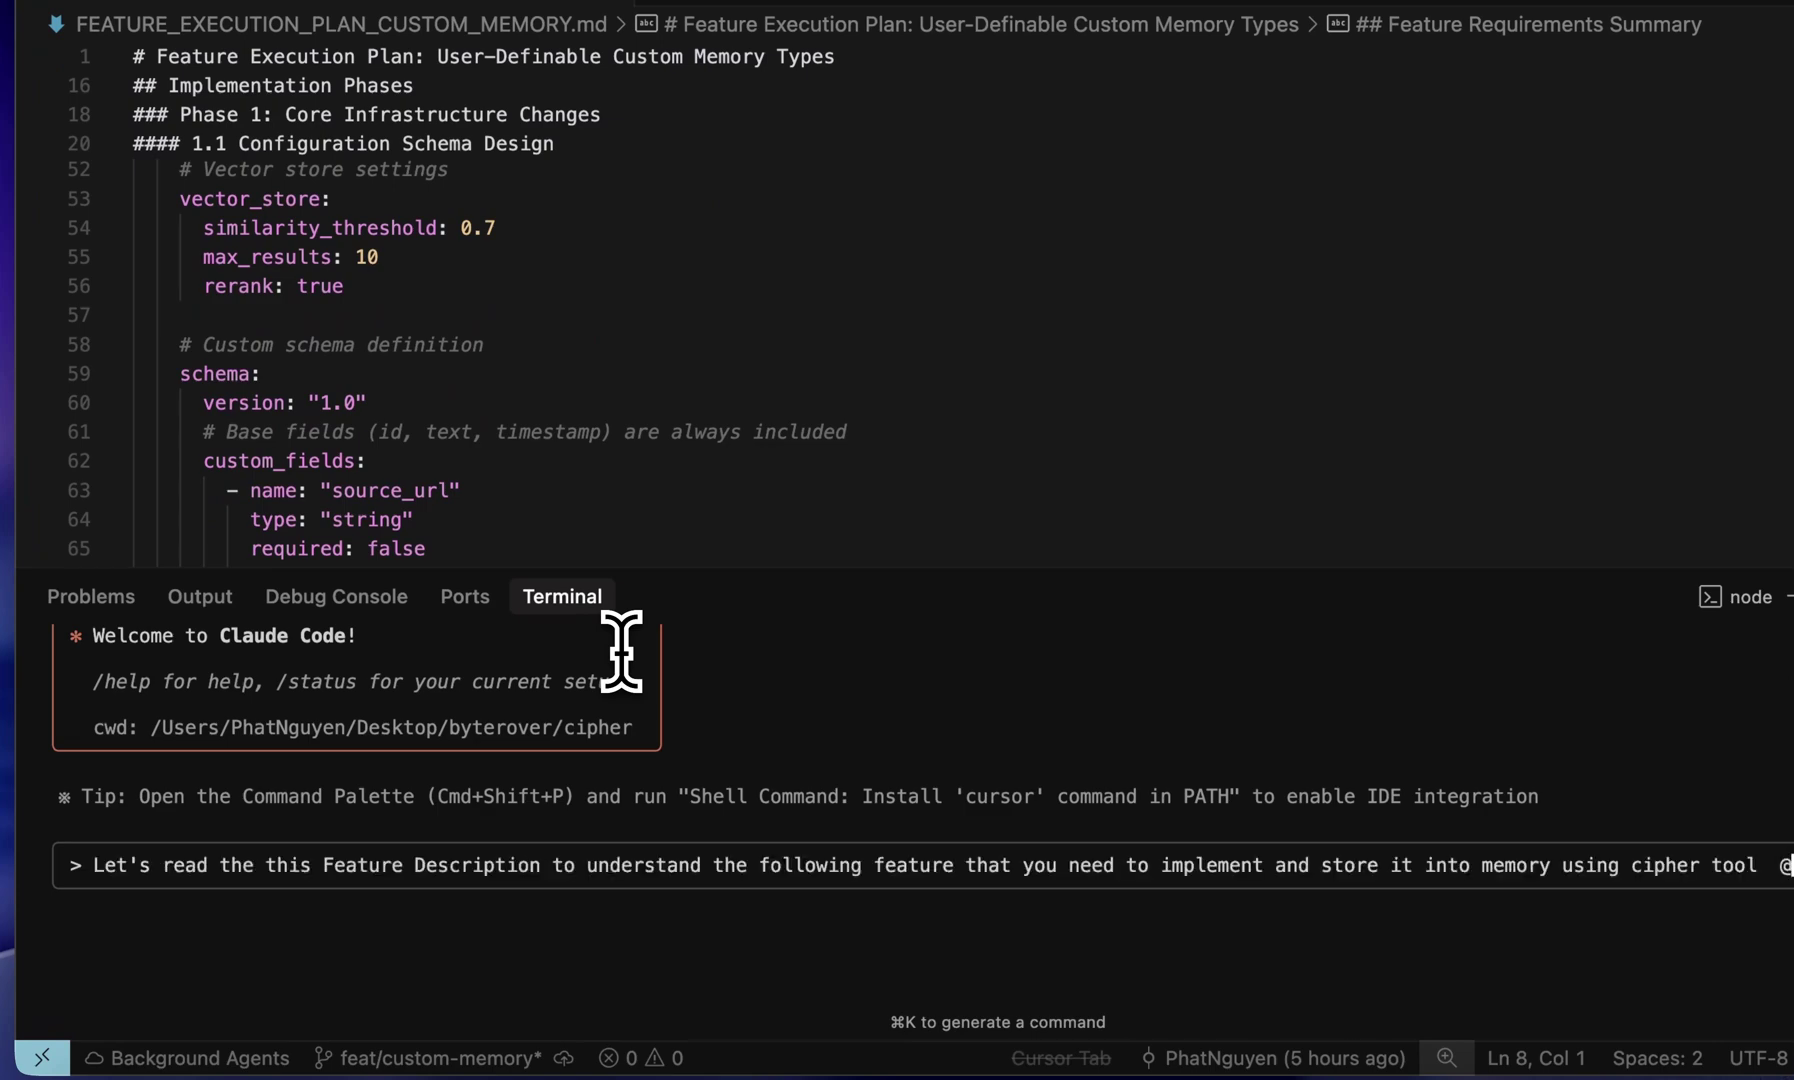
key(Return)
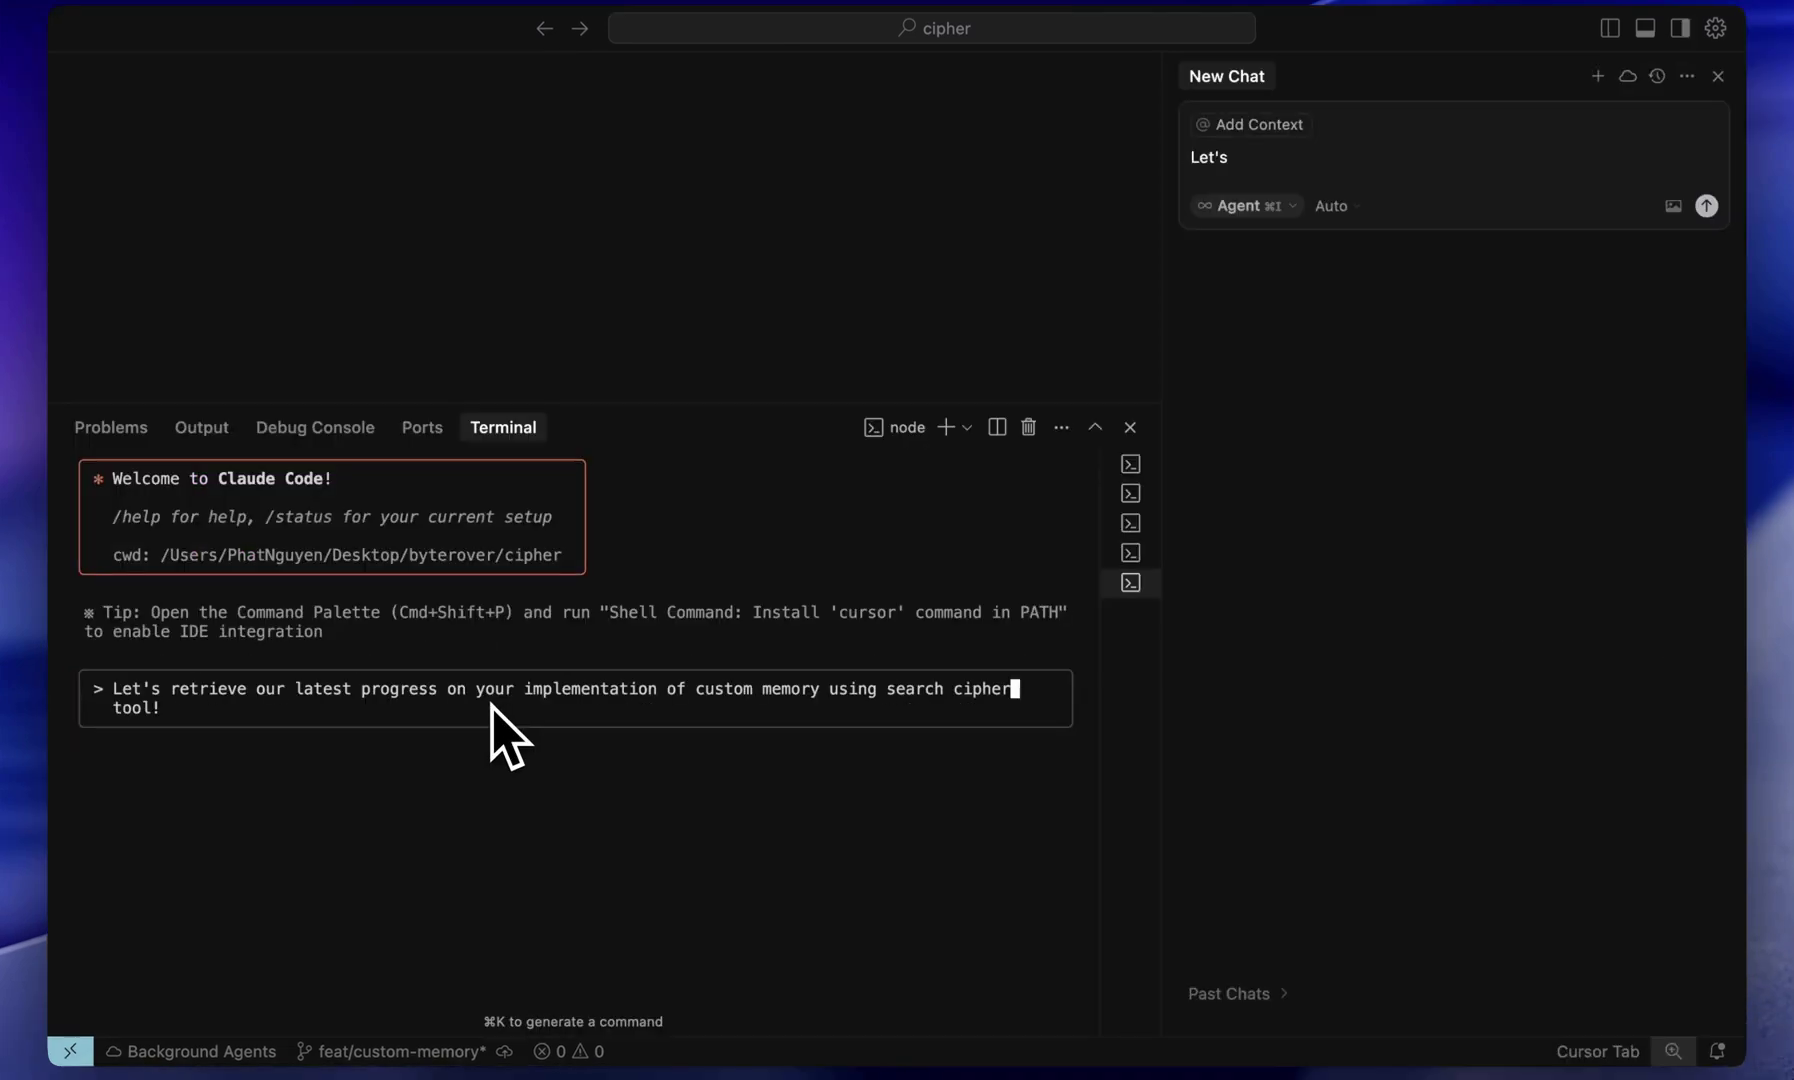
Submit the latest-progress request to Claude Code, approve cipher_memory_search, and review the progress summary.
key(Return)
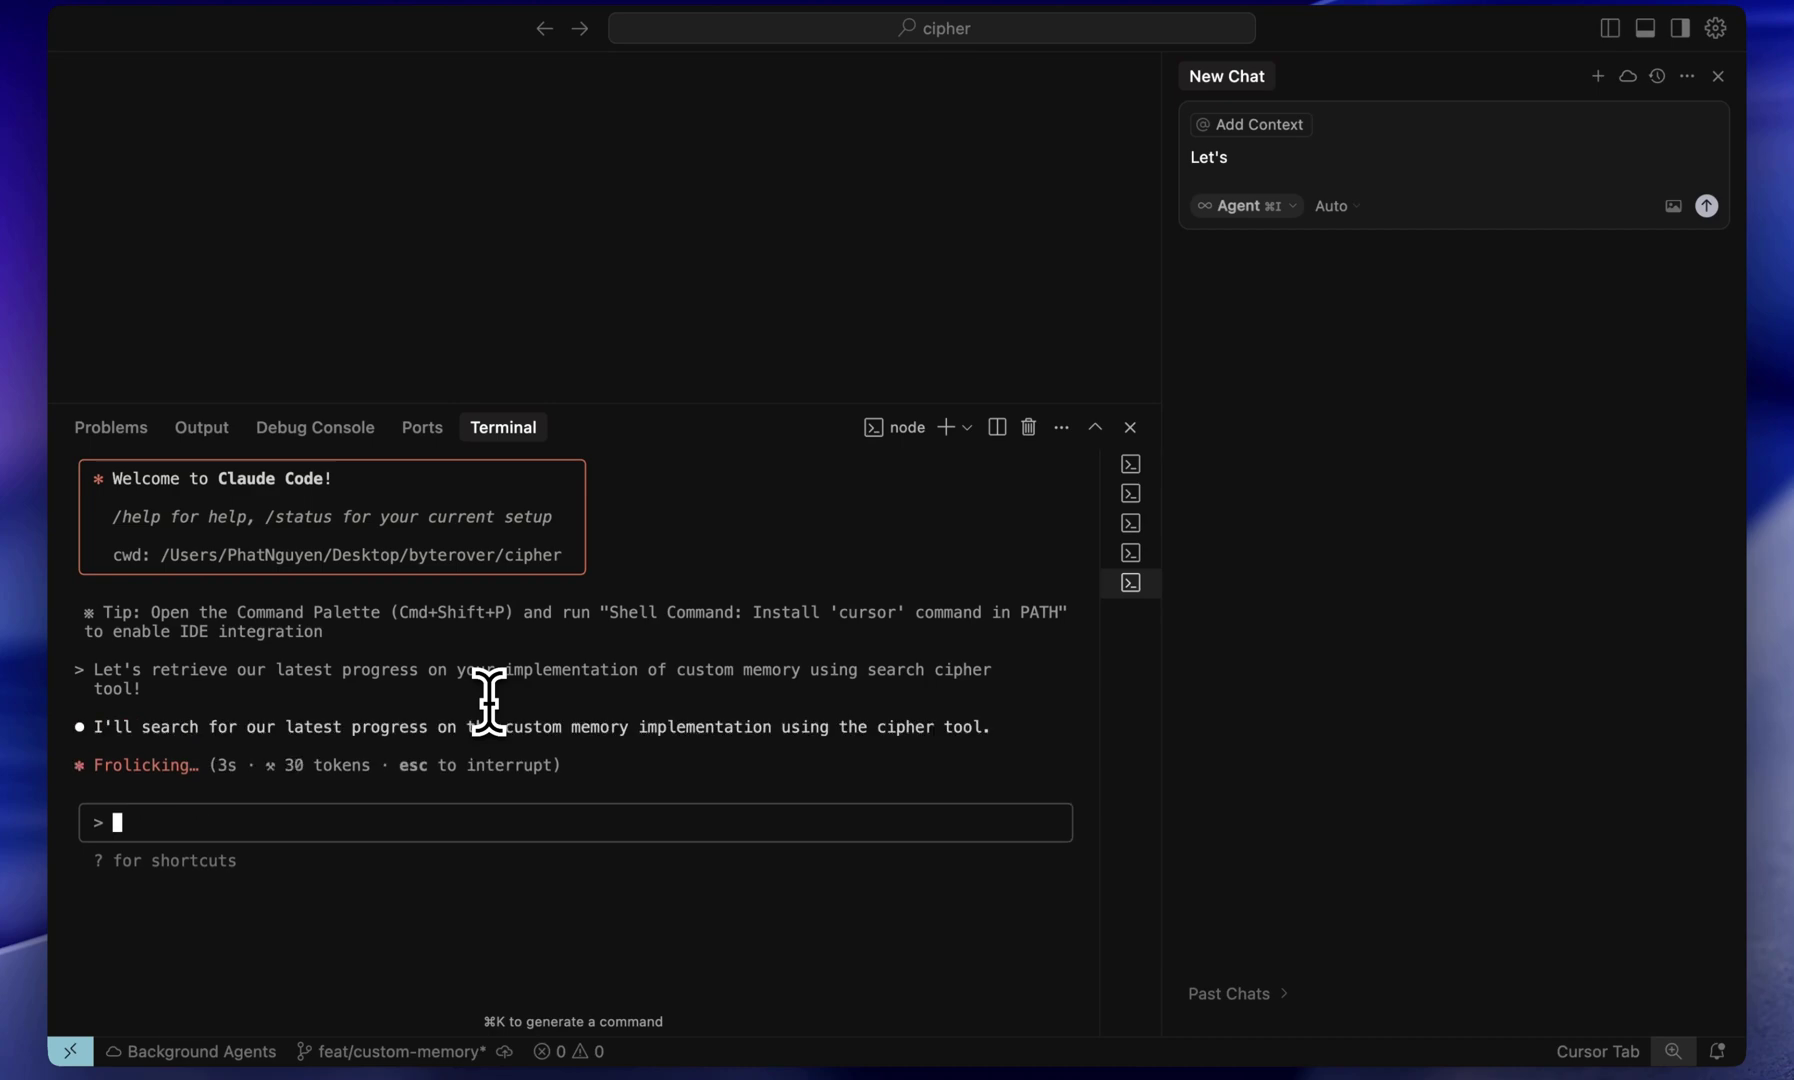
key(Return)
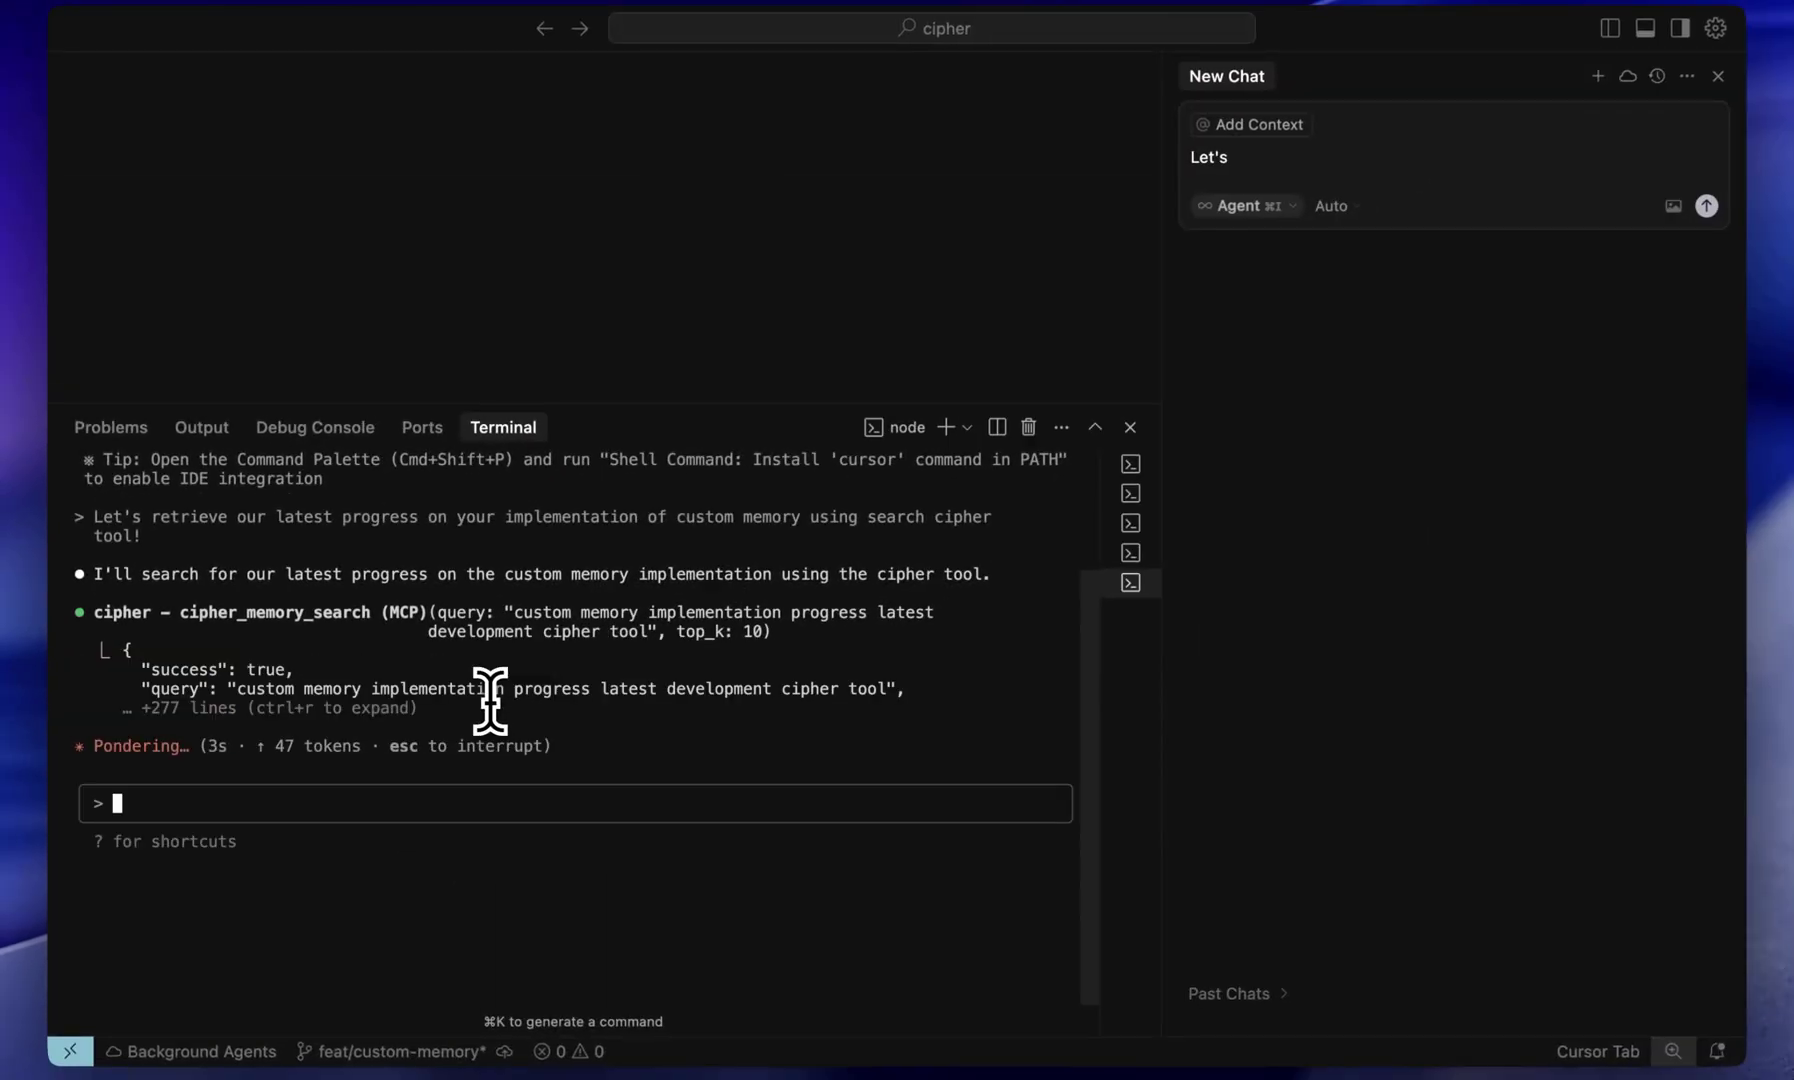
scroll(490, 702, up, 15)
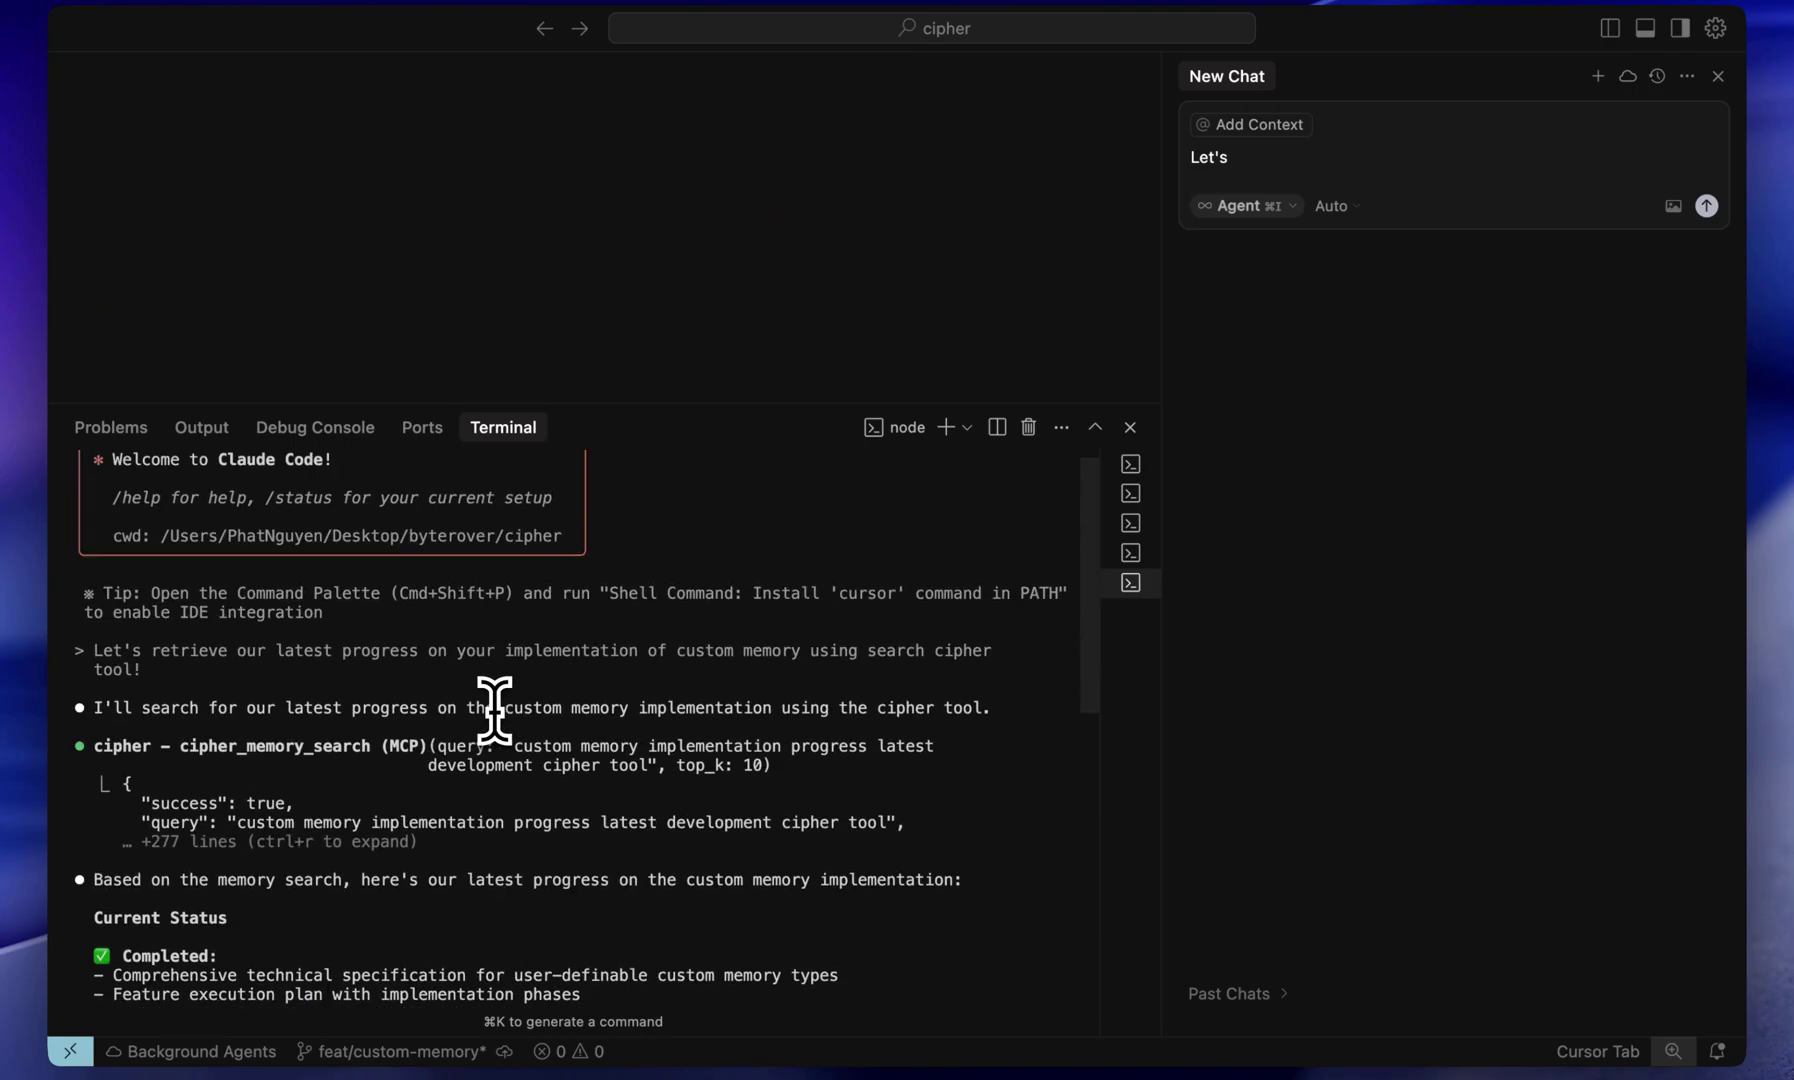
scroll(494, 710, down, 5)
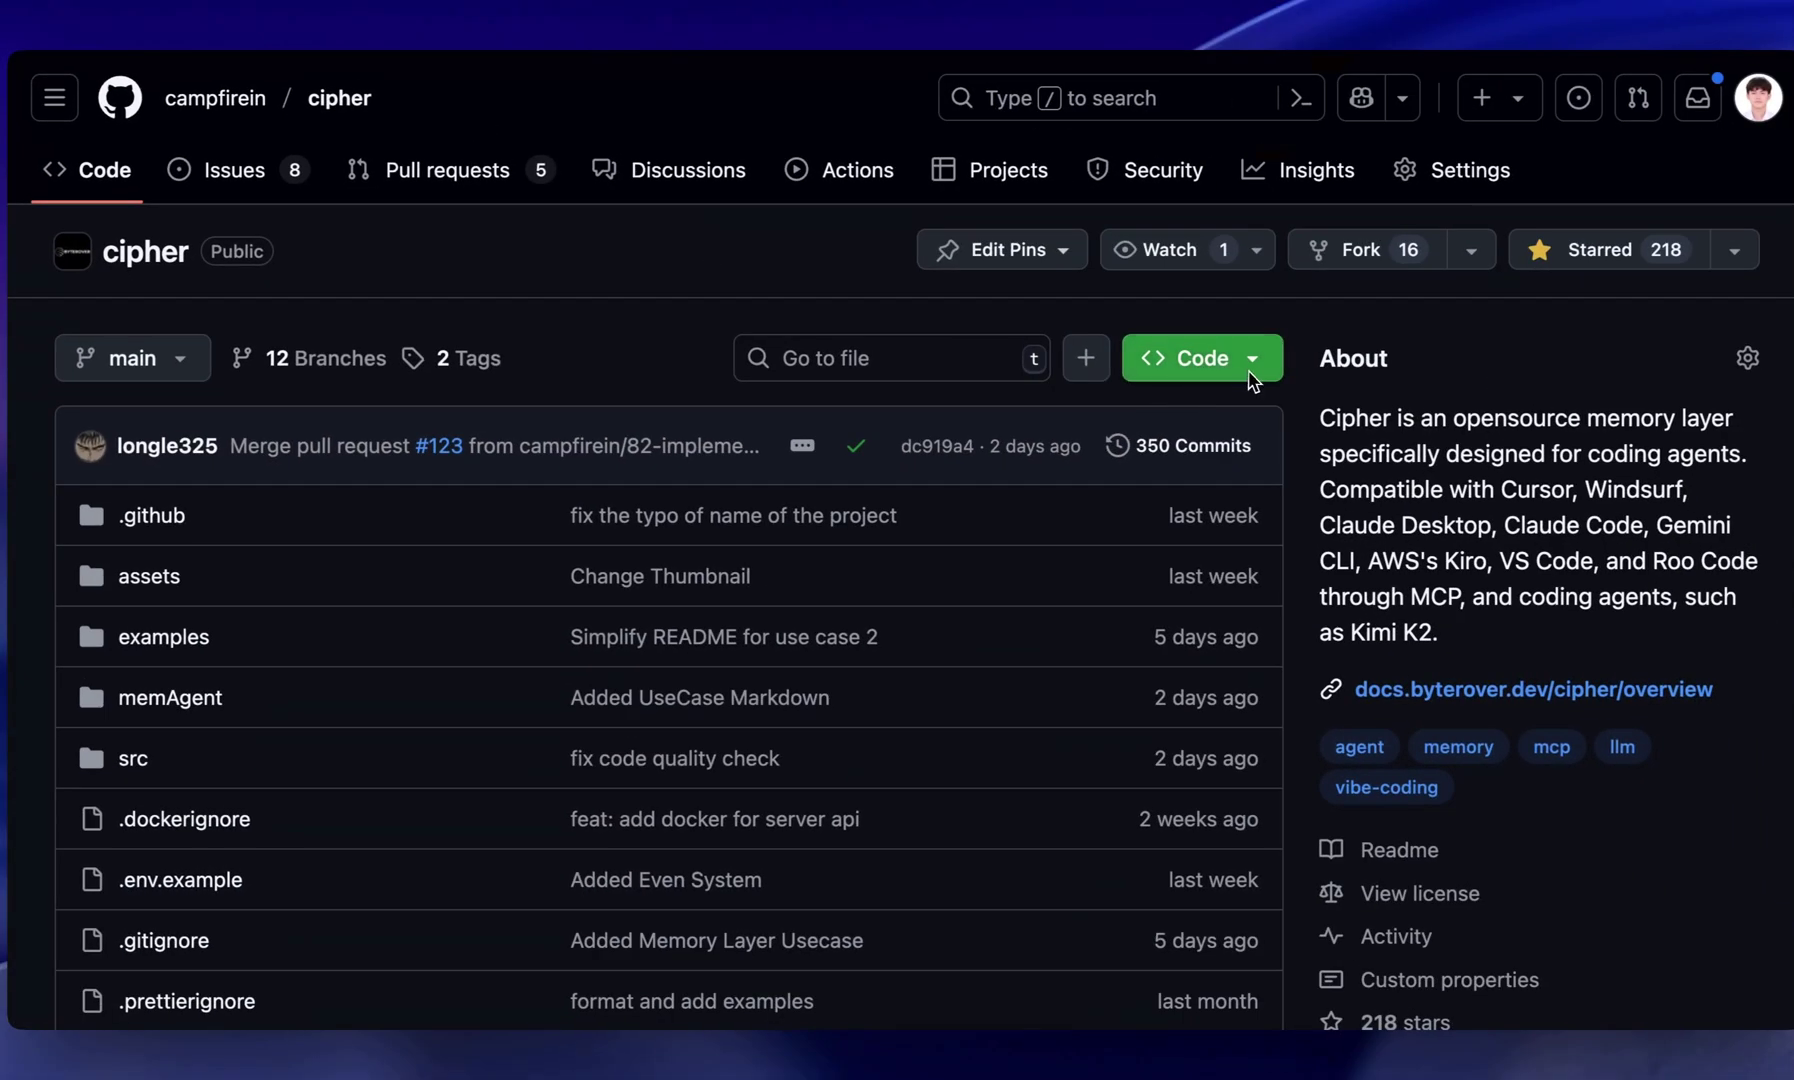
Copy the cipher repository's SSH clone URL from the green Code menu.
click(1745, 490)
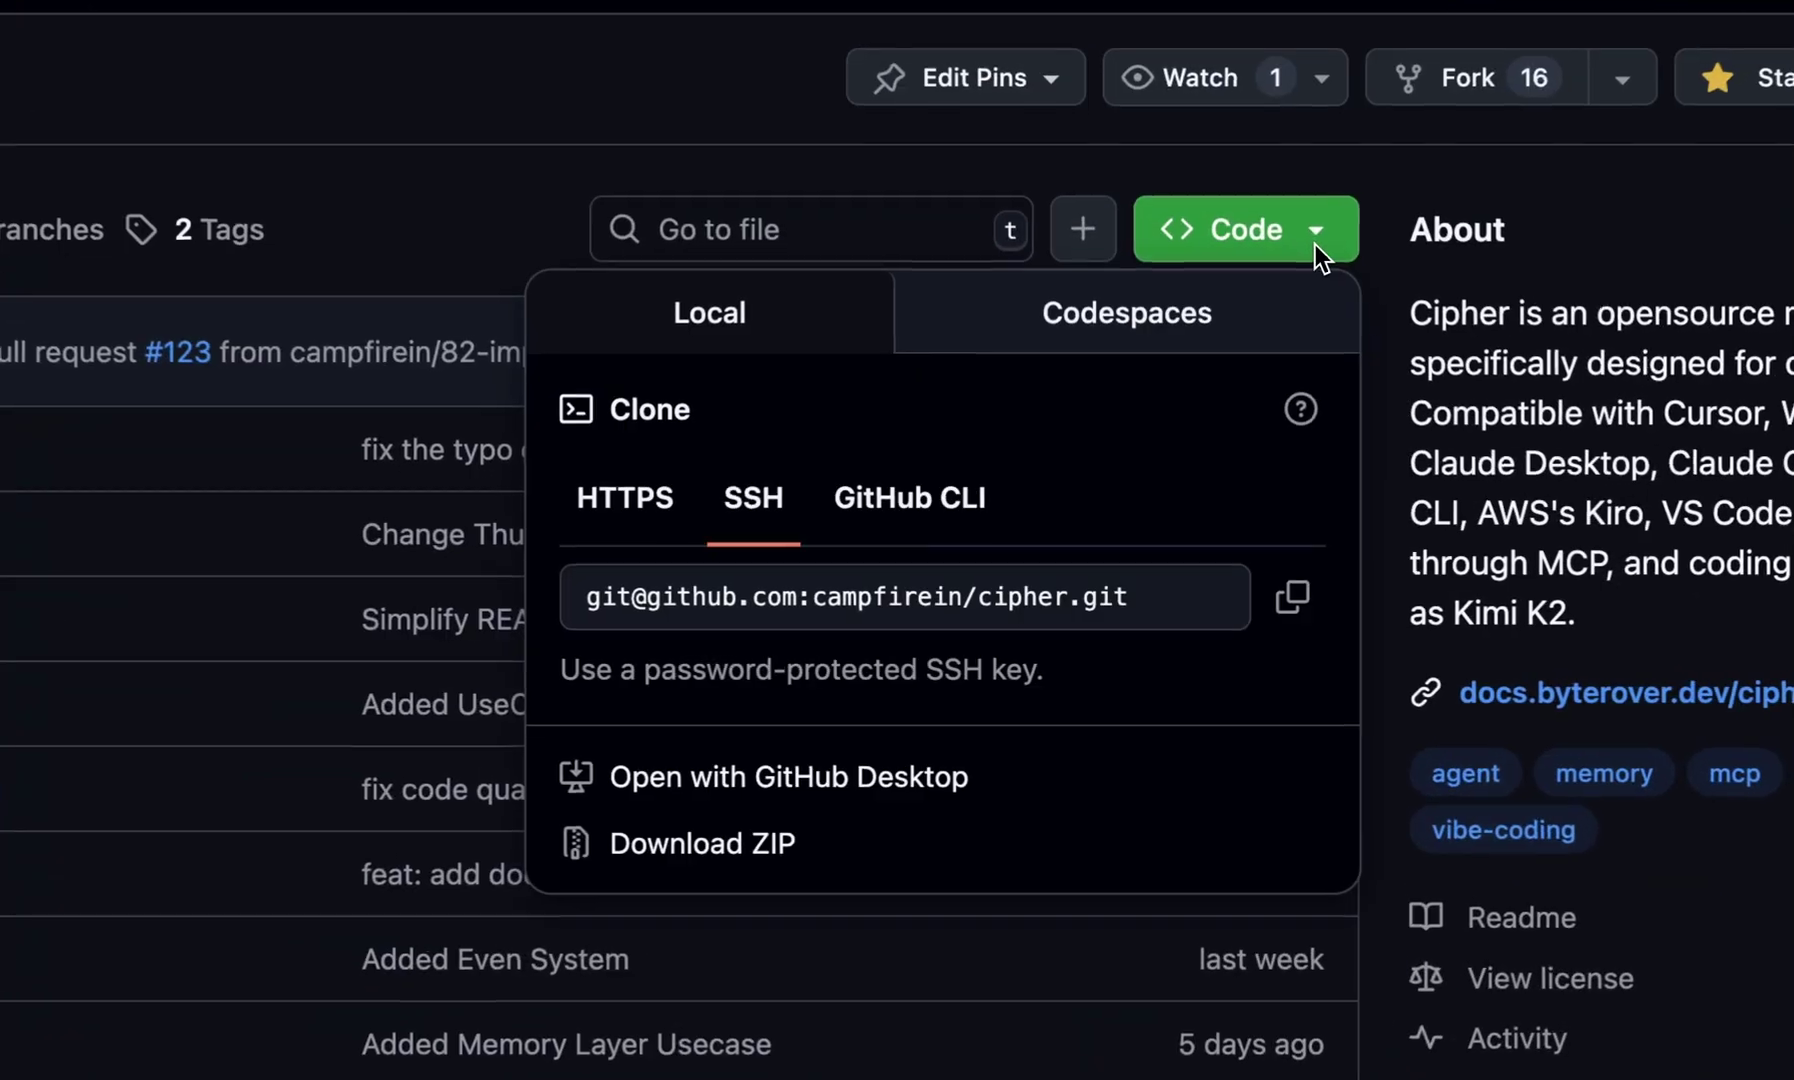
click(640, 505)
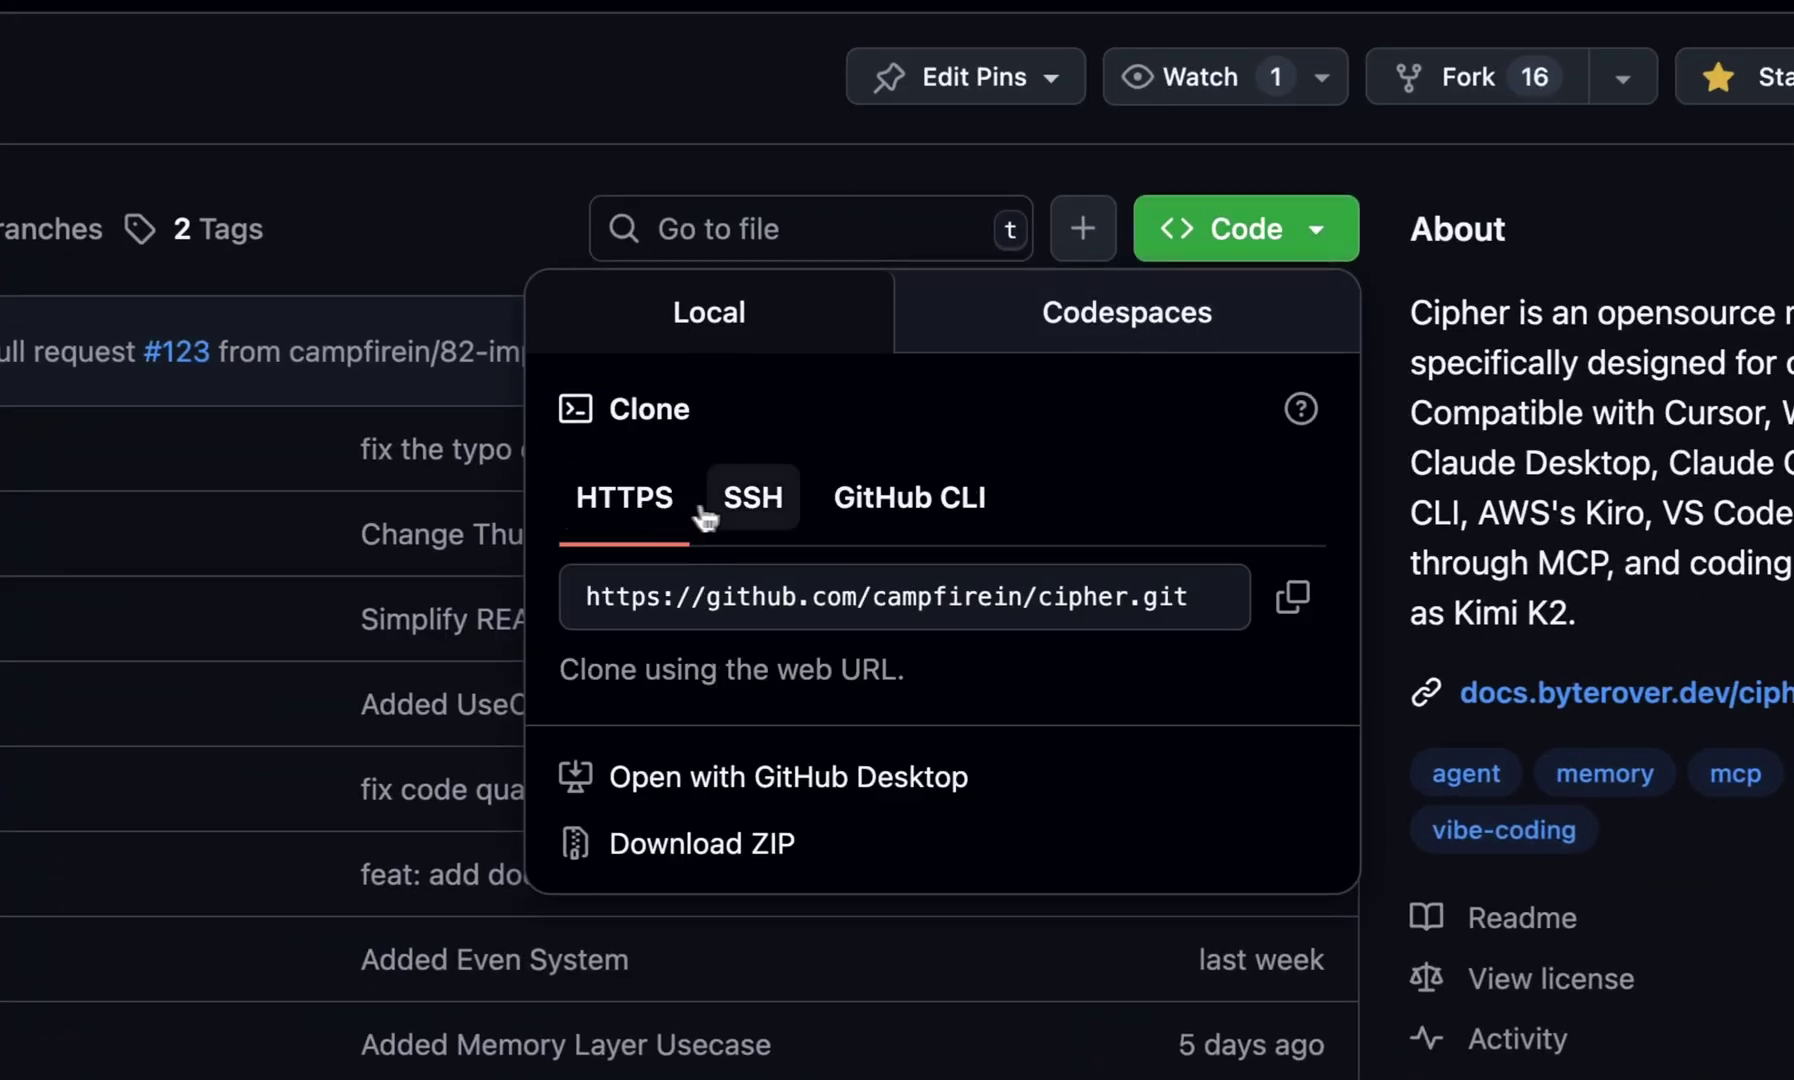
click(740, 507)
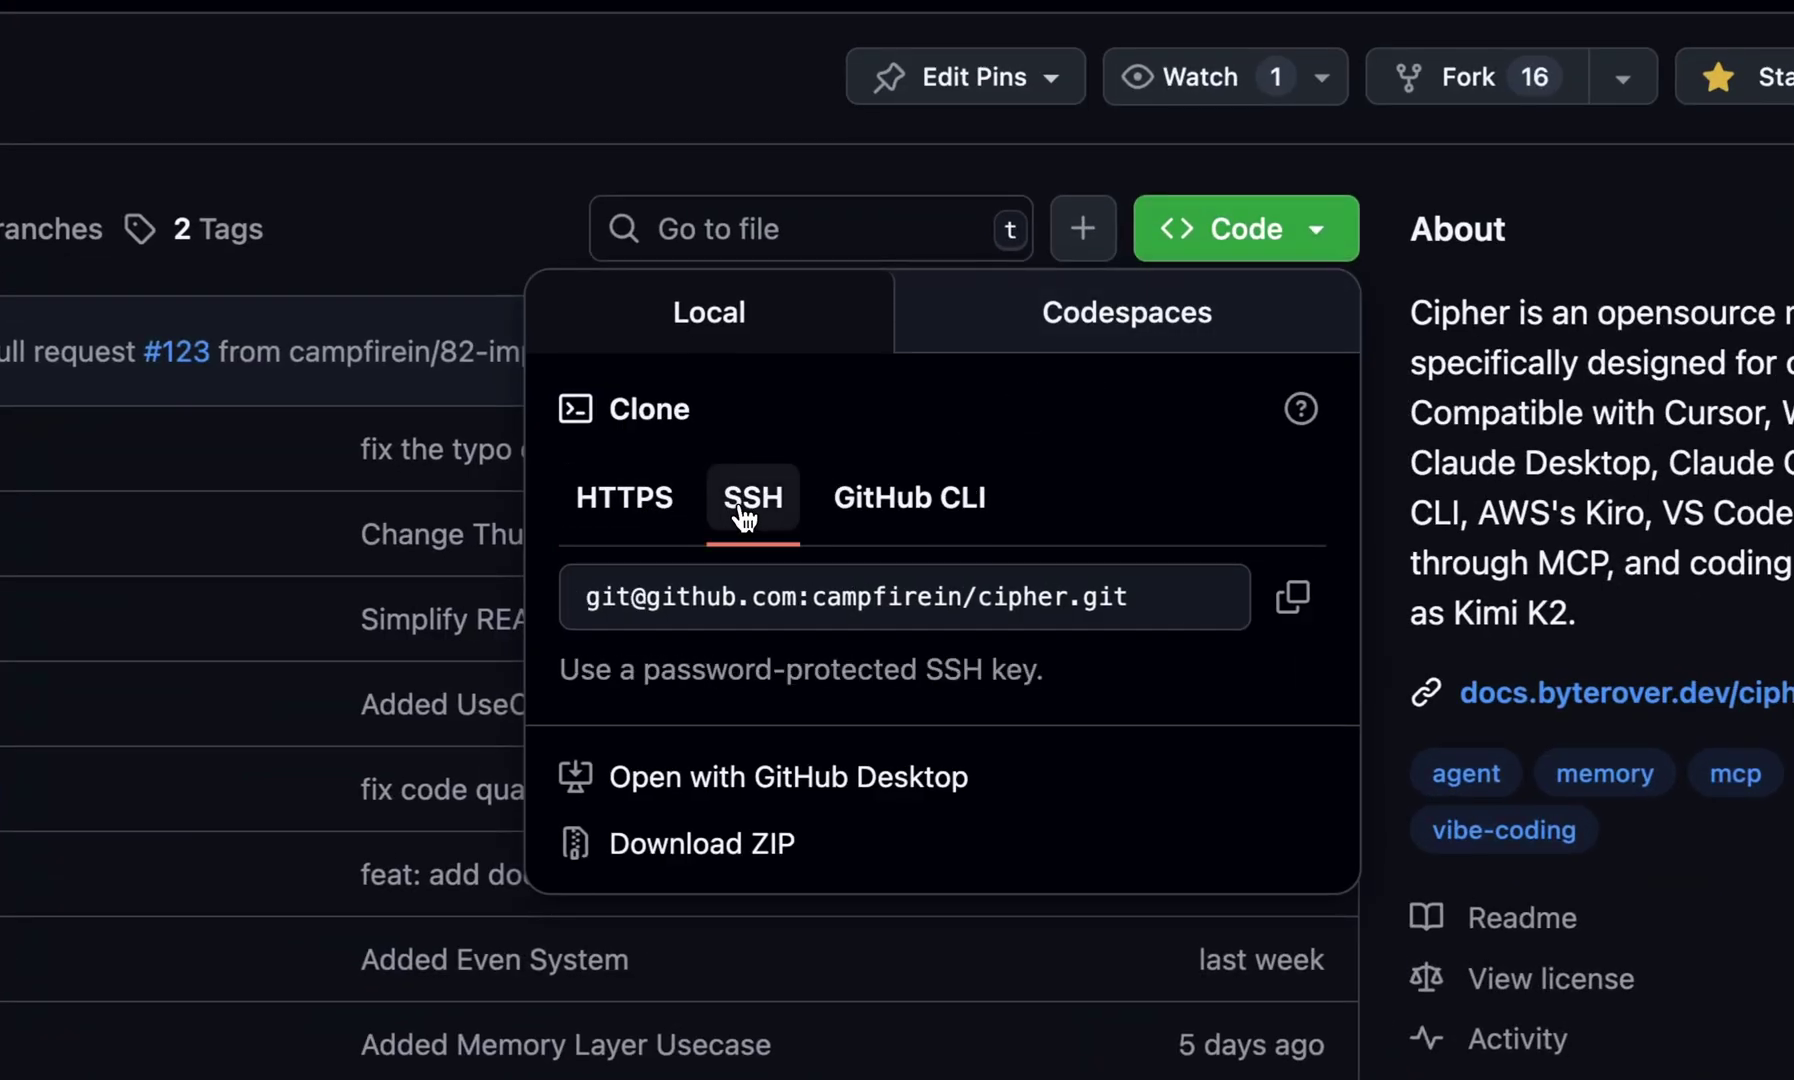
click(1294, 622)
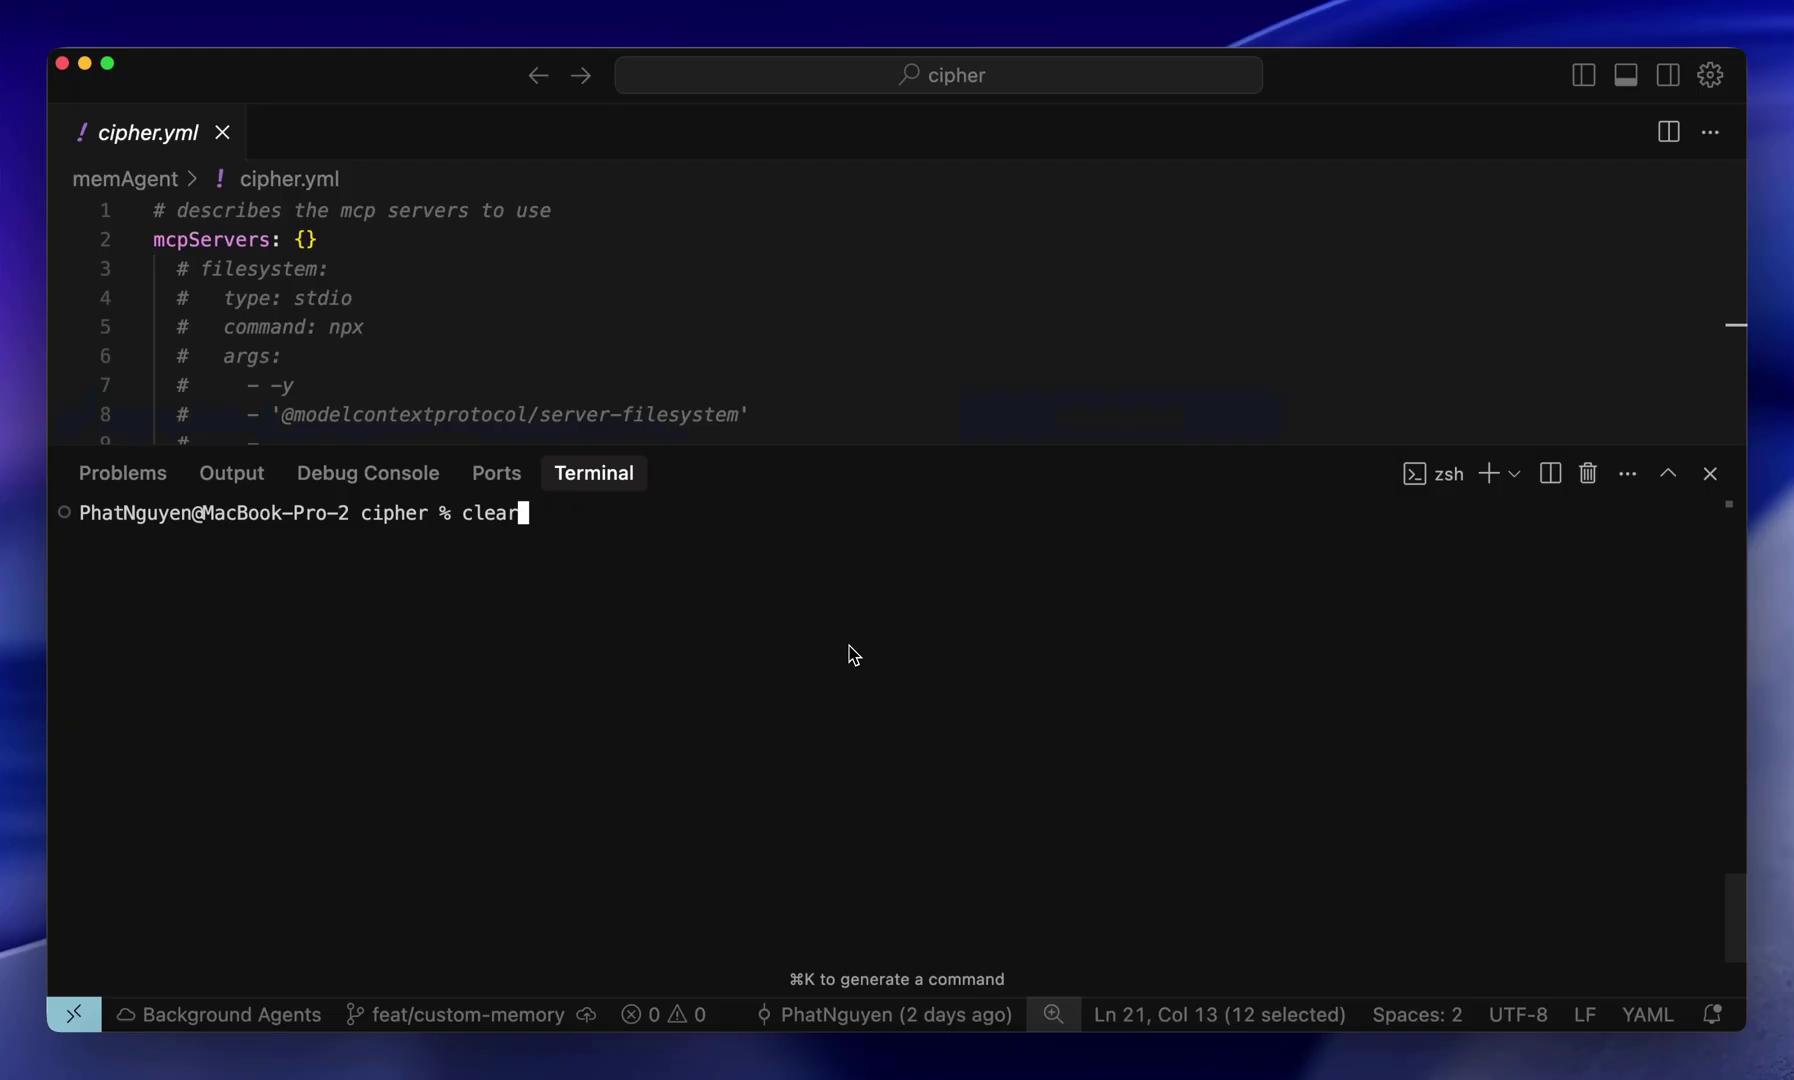
Run pnpm i && pnpm build && npm link for cipher, then close the terminal panel.
key(Up)
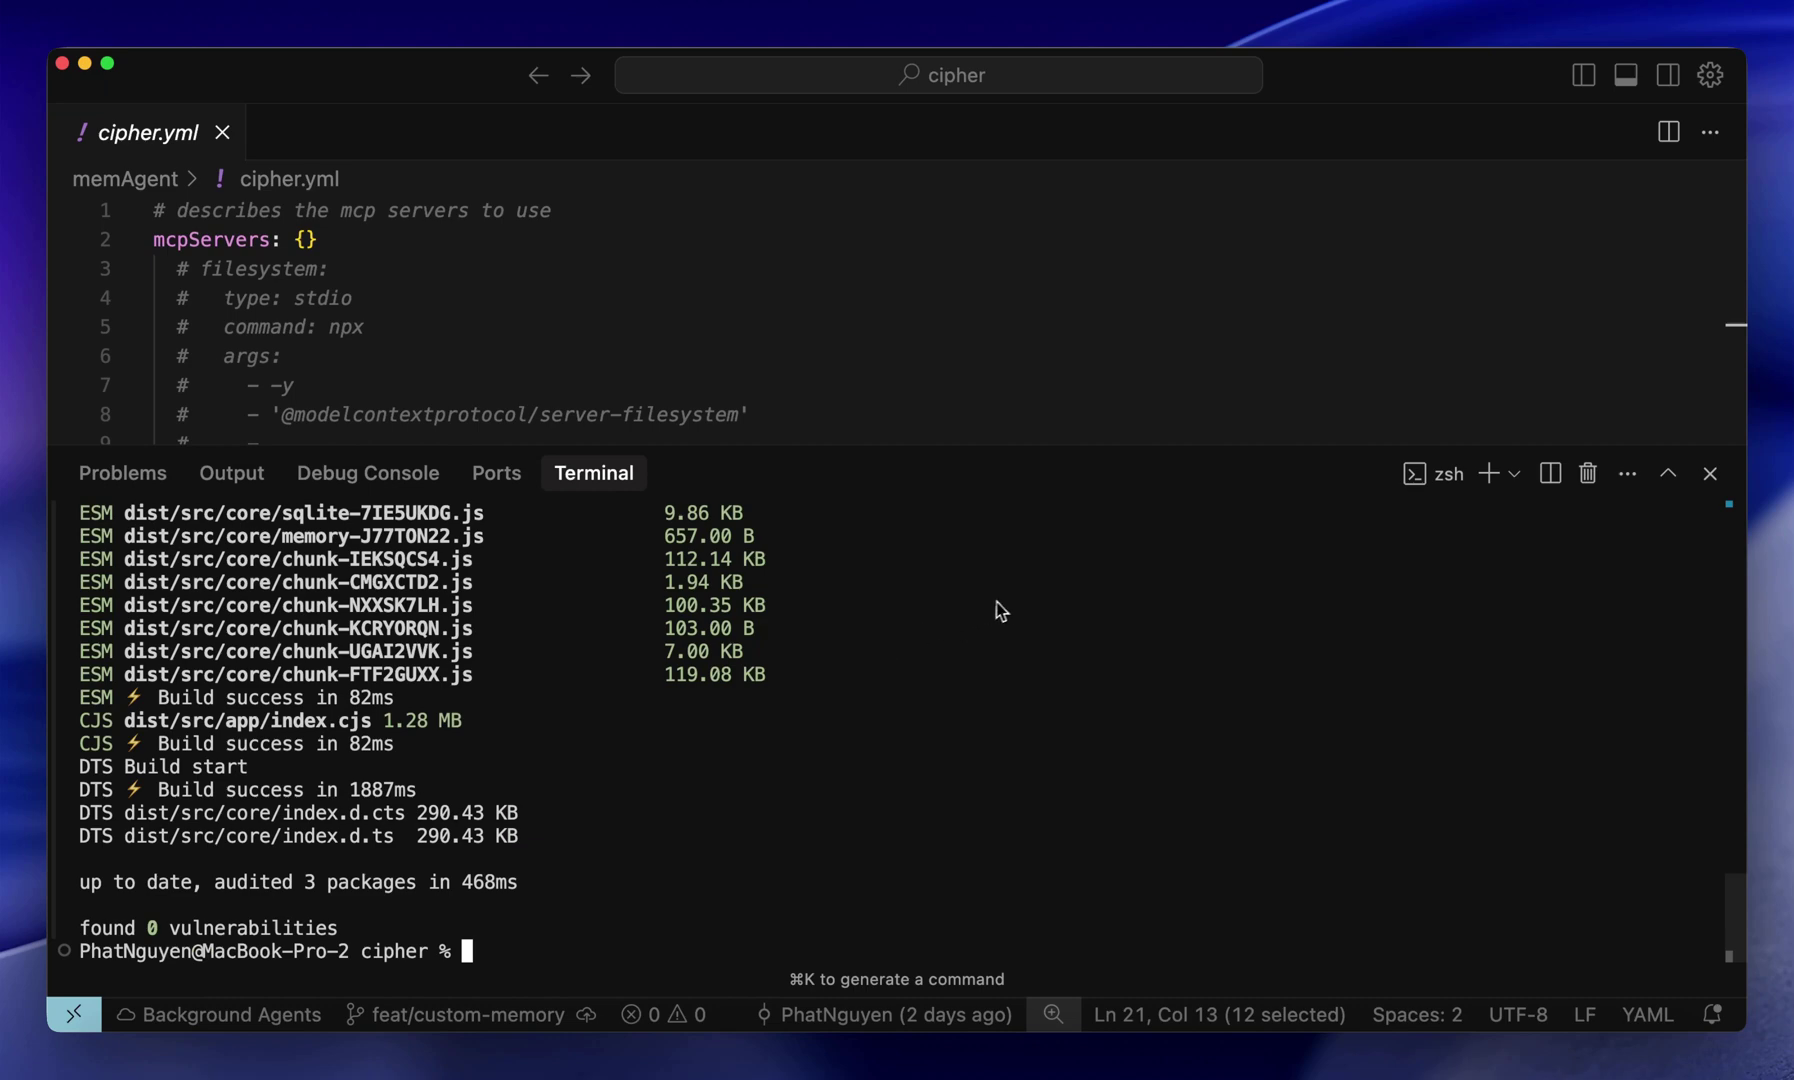
click(1710, 473)
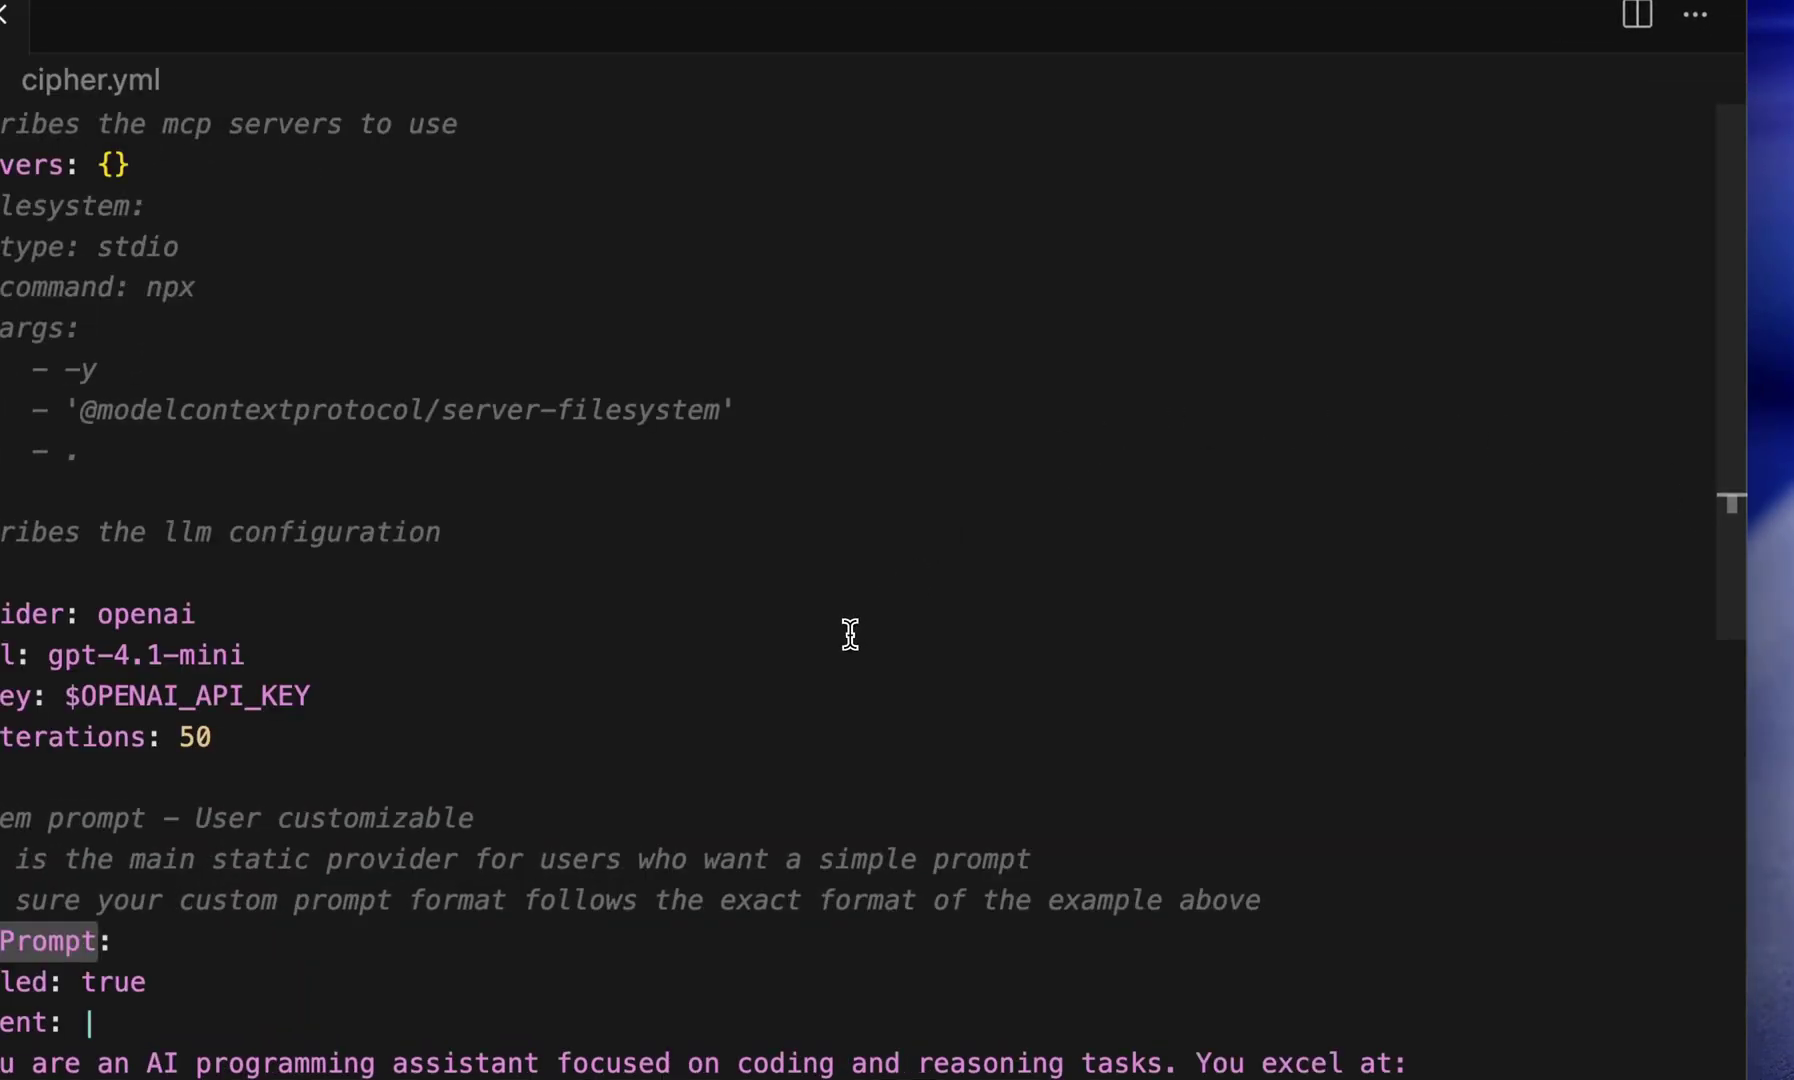
double_click(37, 181)
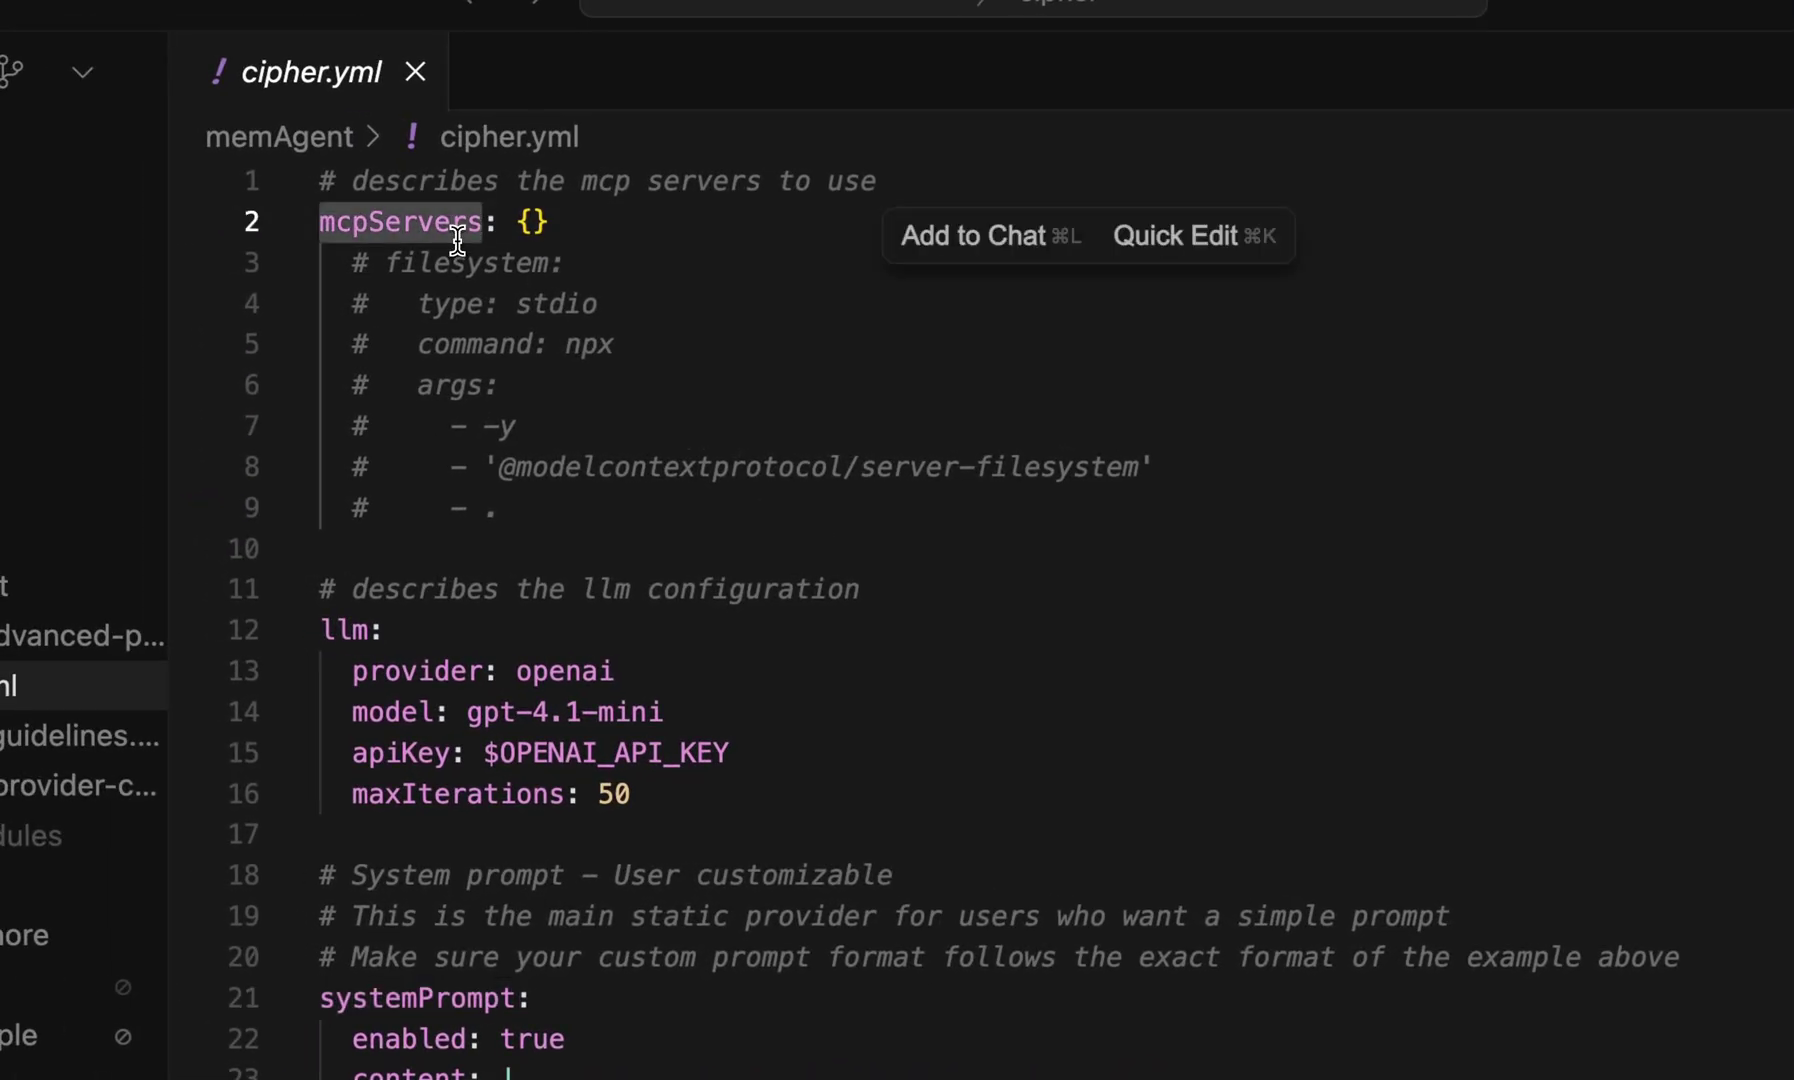
scroll(382, 675, down, 5)
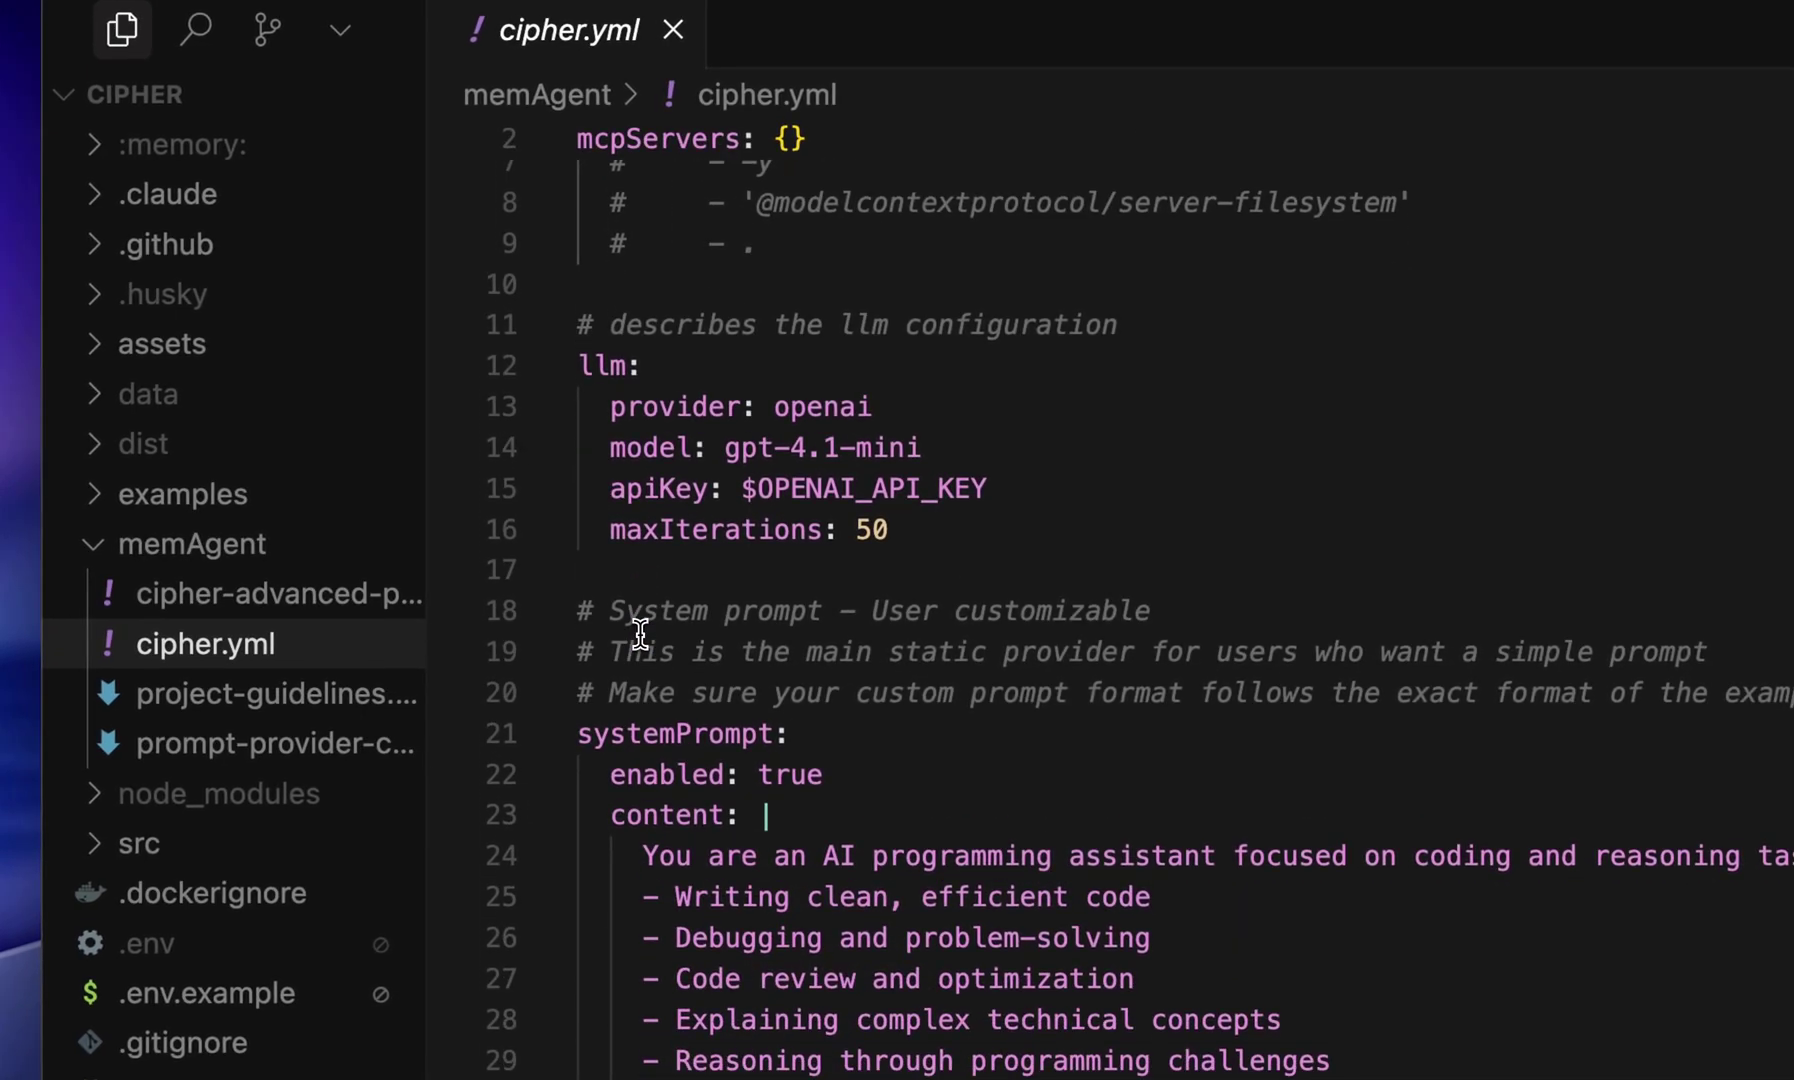
double_click(606, 362)
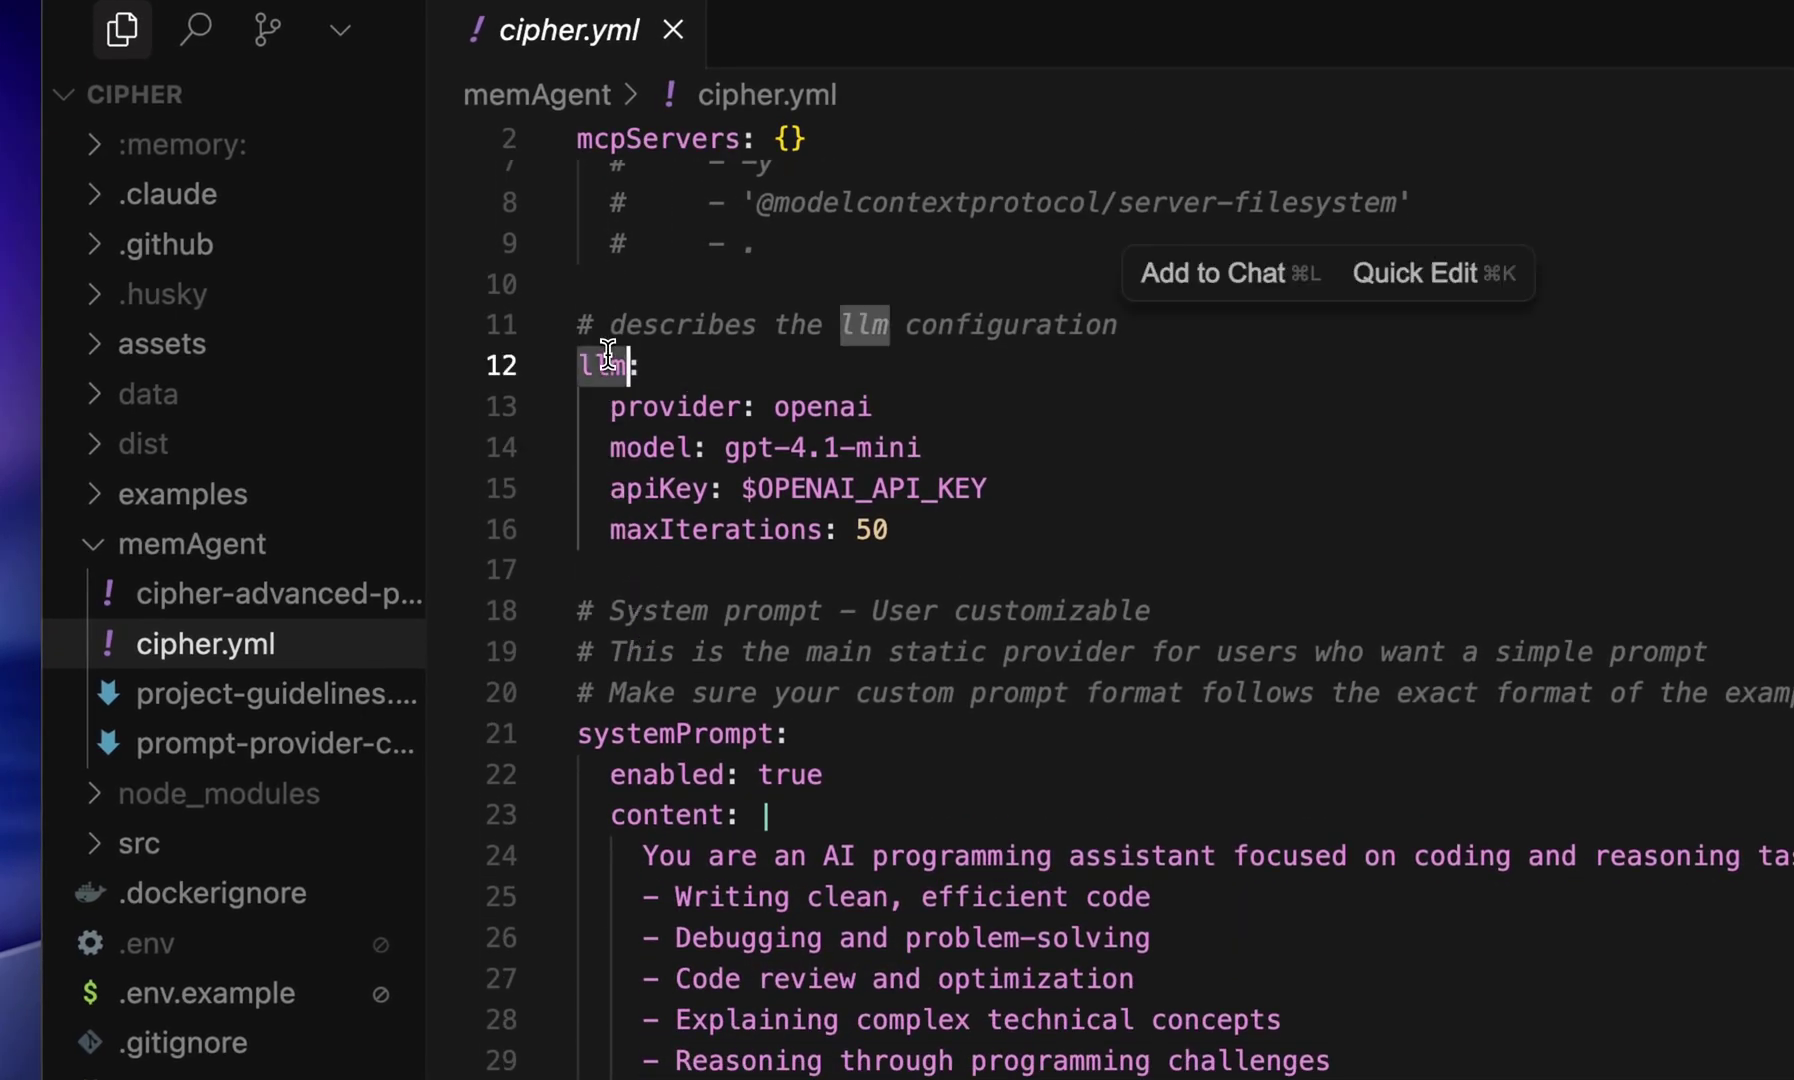
click(642, 405)
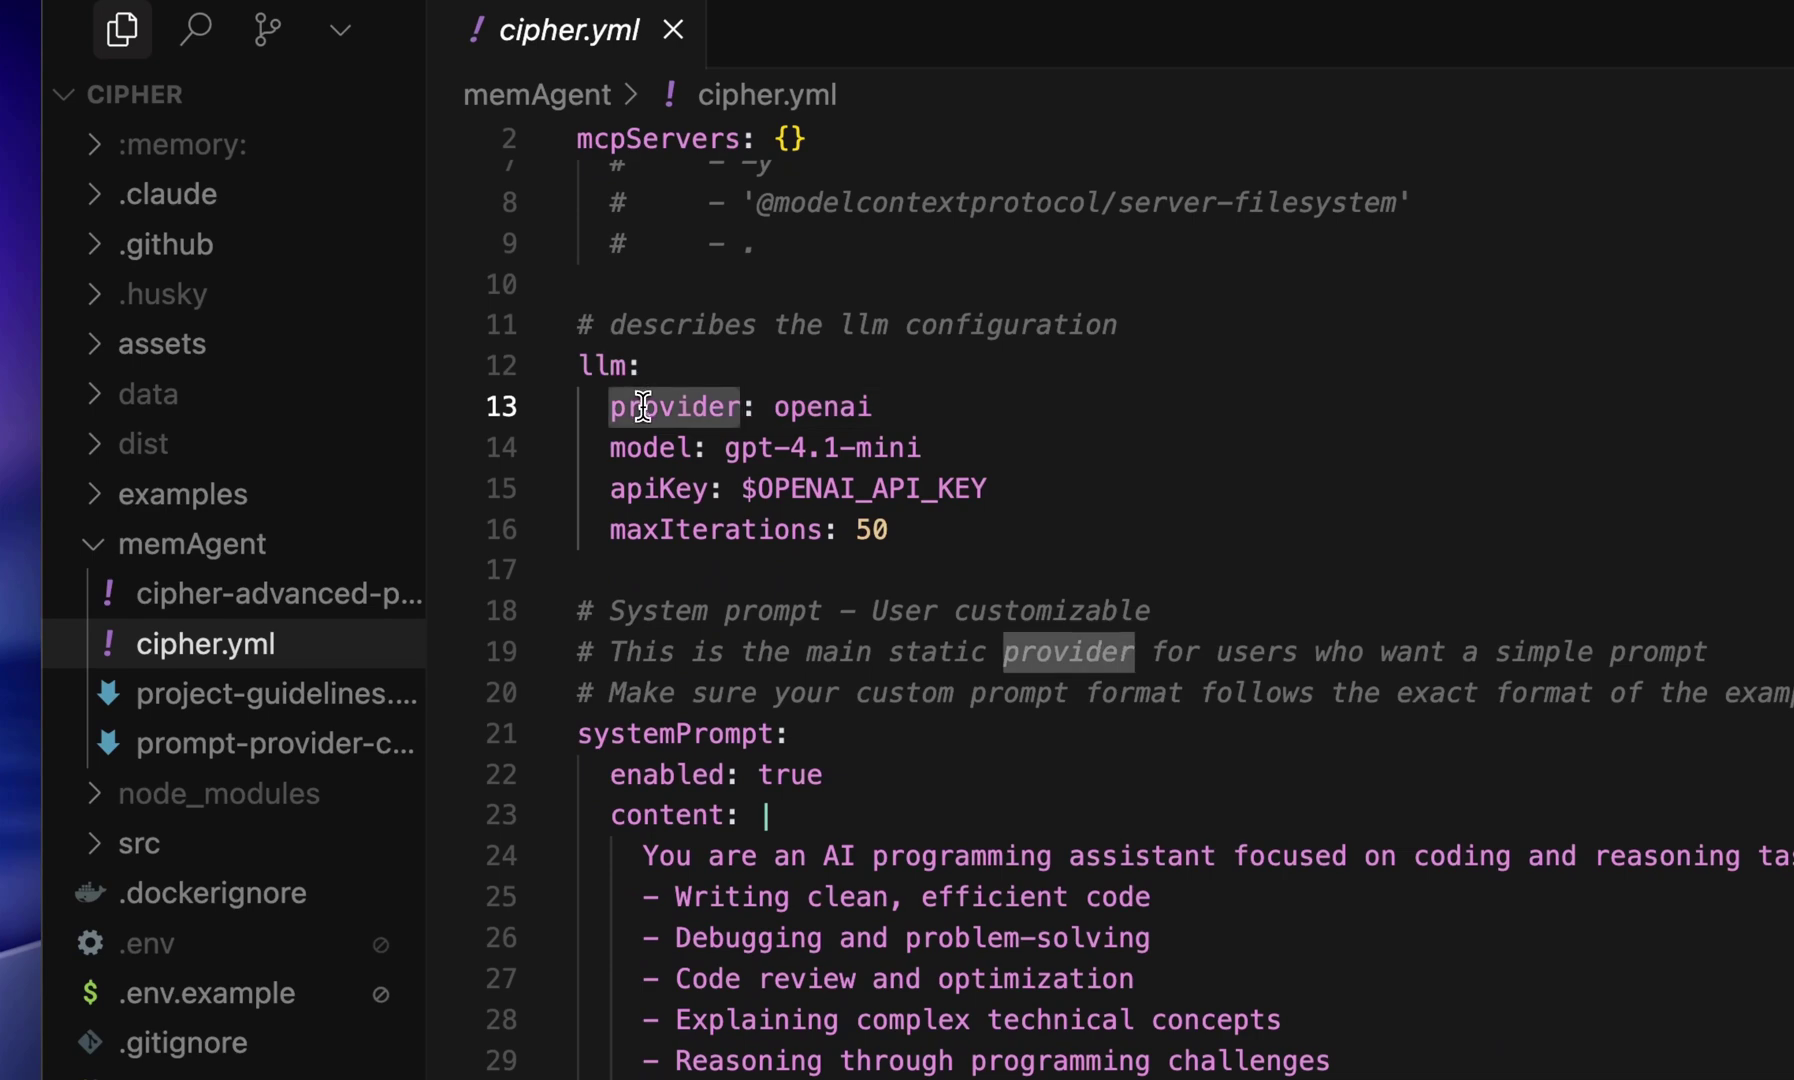
double_click(638, 445)
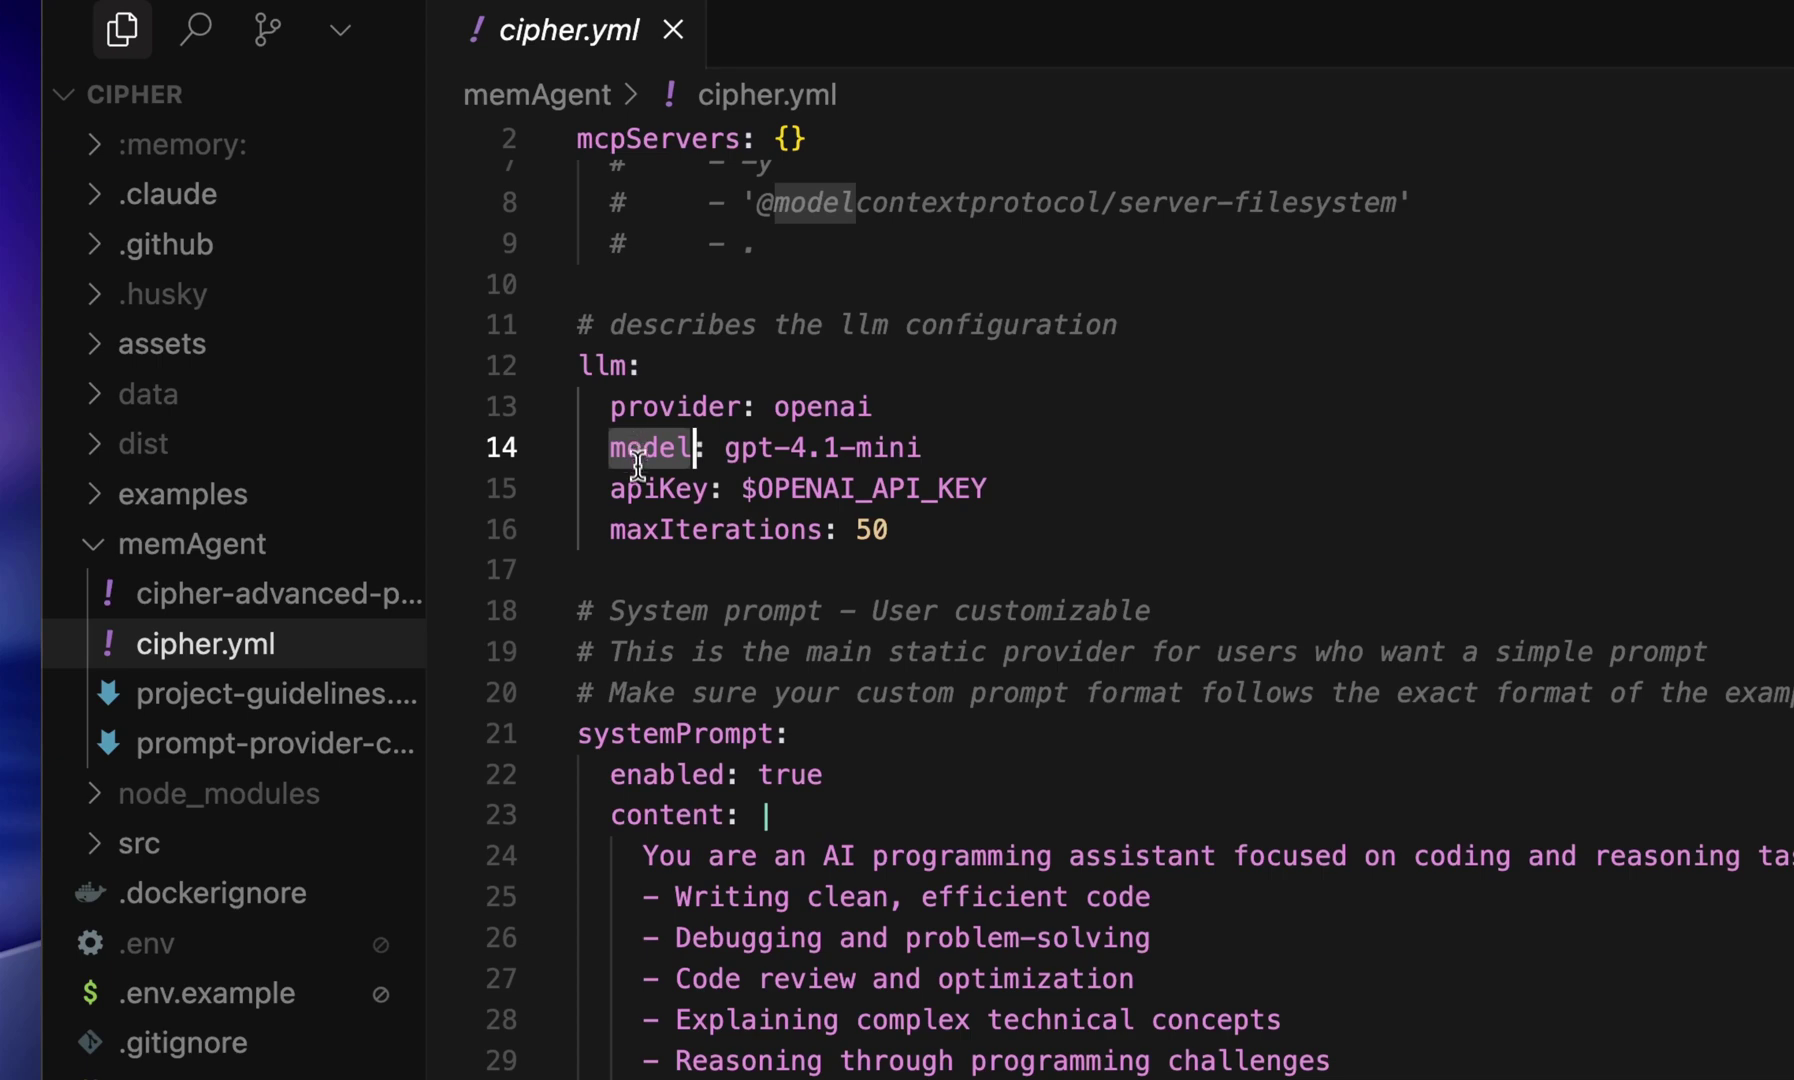
double_click(644, 487)
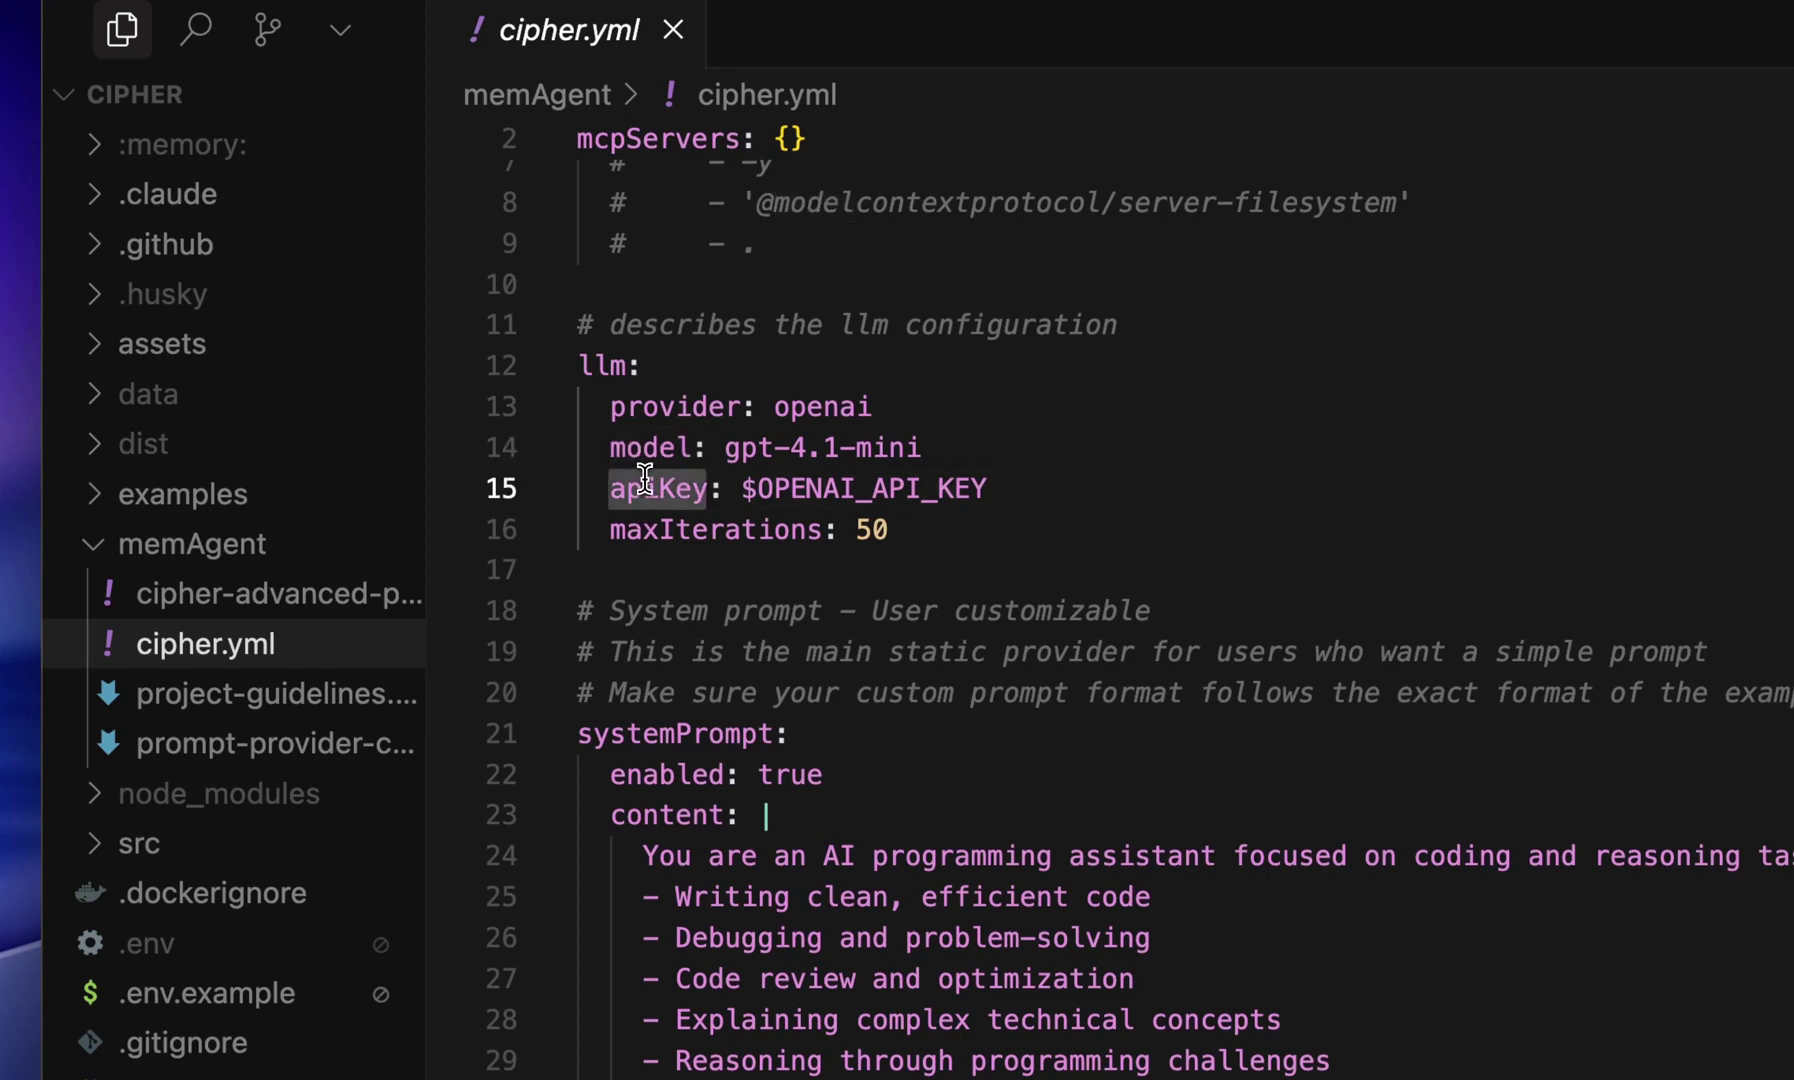
double_click(662, 527)
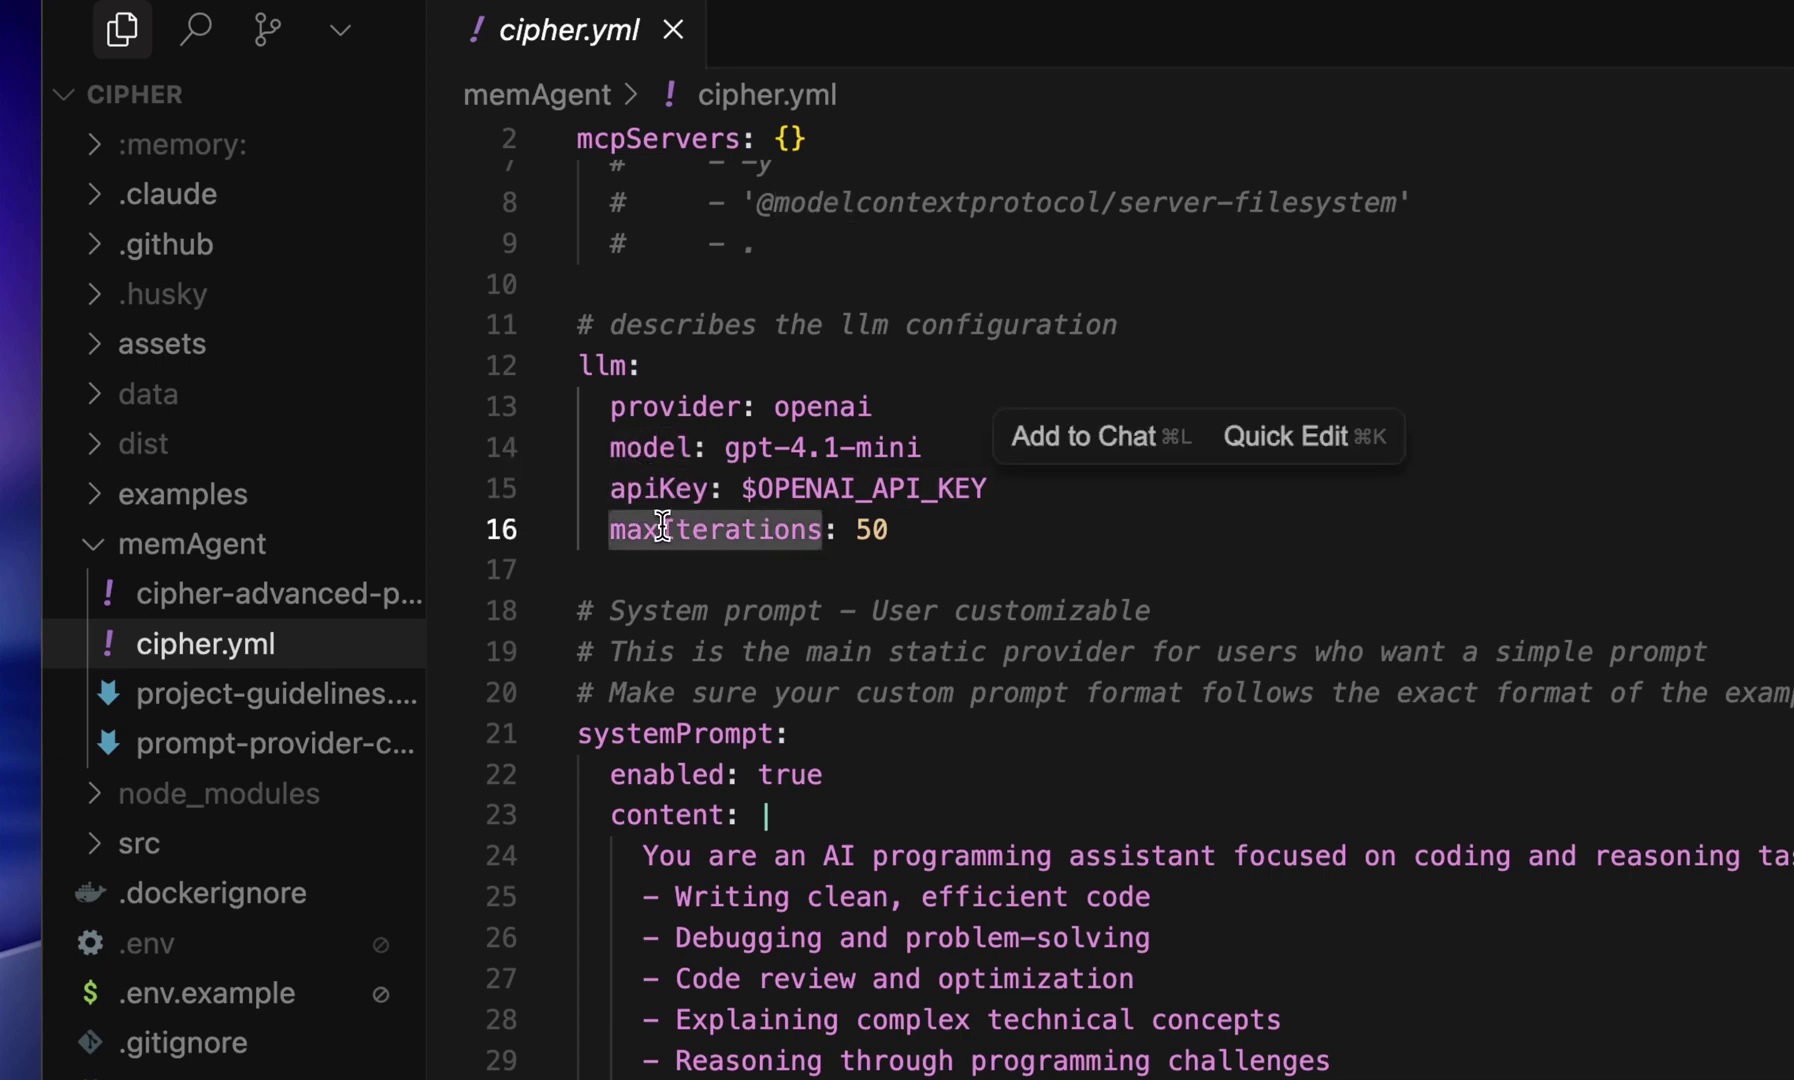
scroll(660, 480, down, 3)
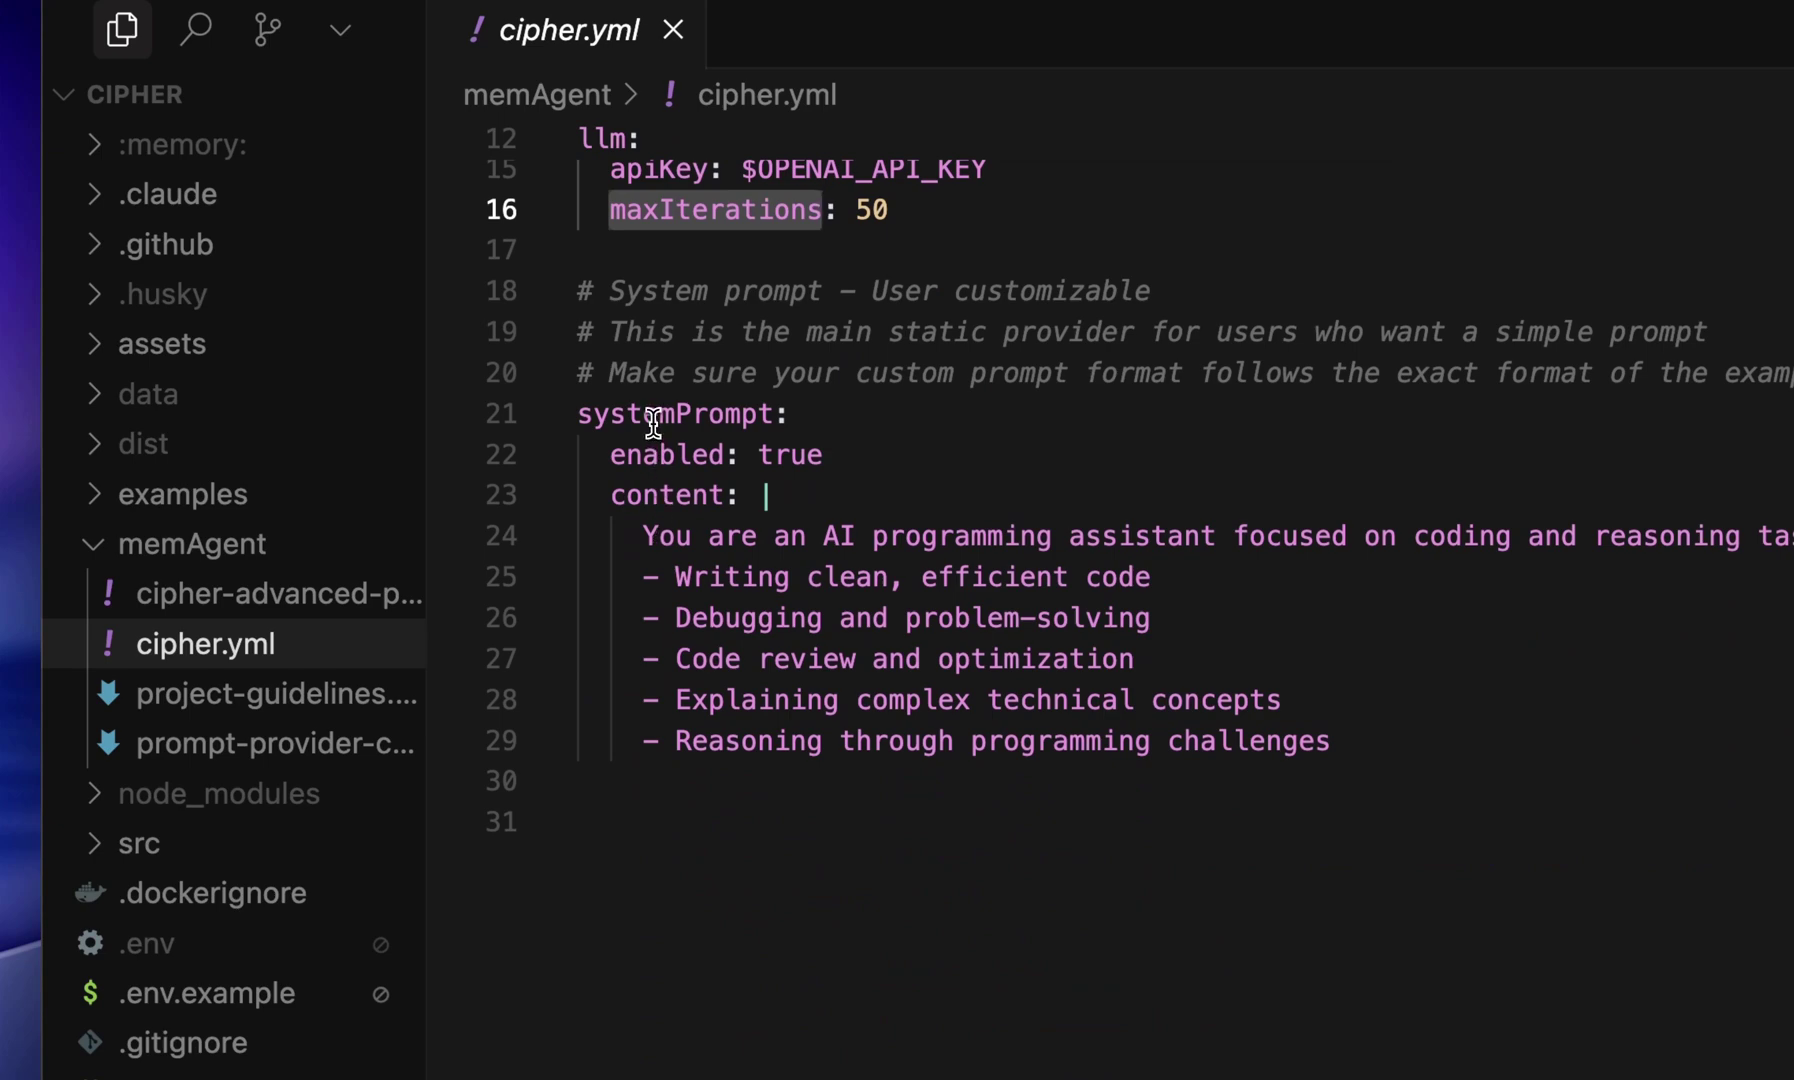
double_click(653, 424)
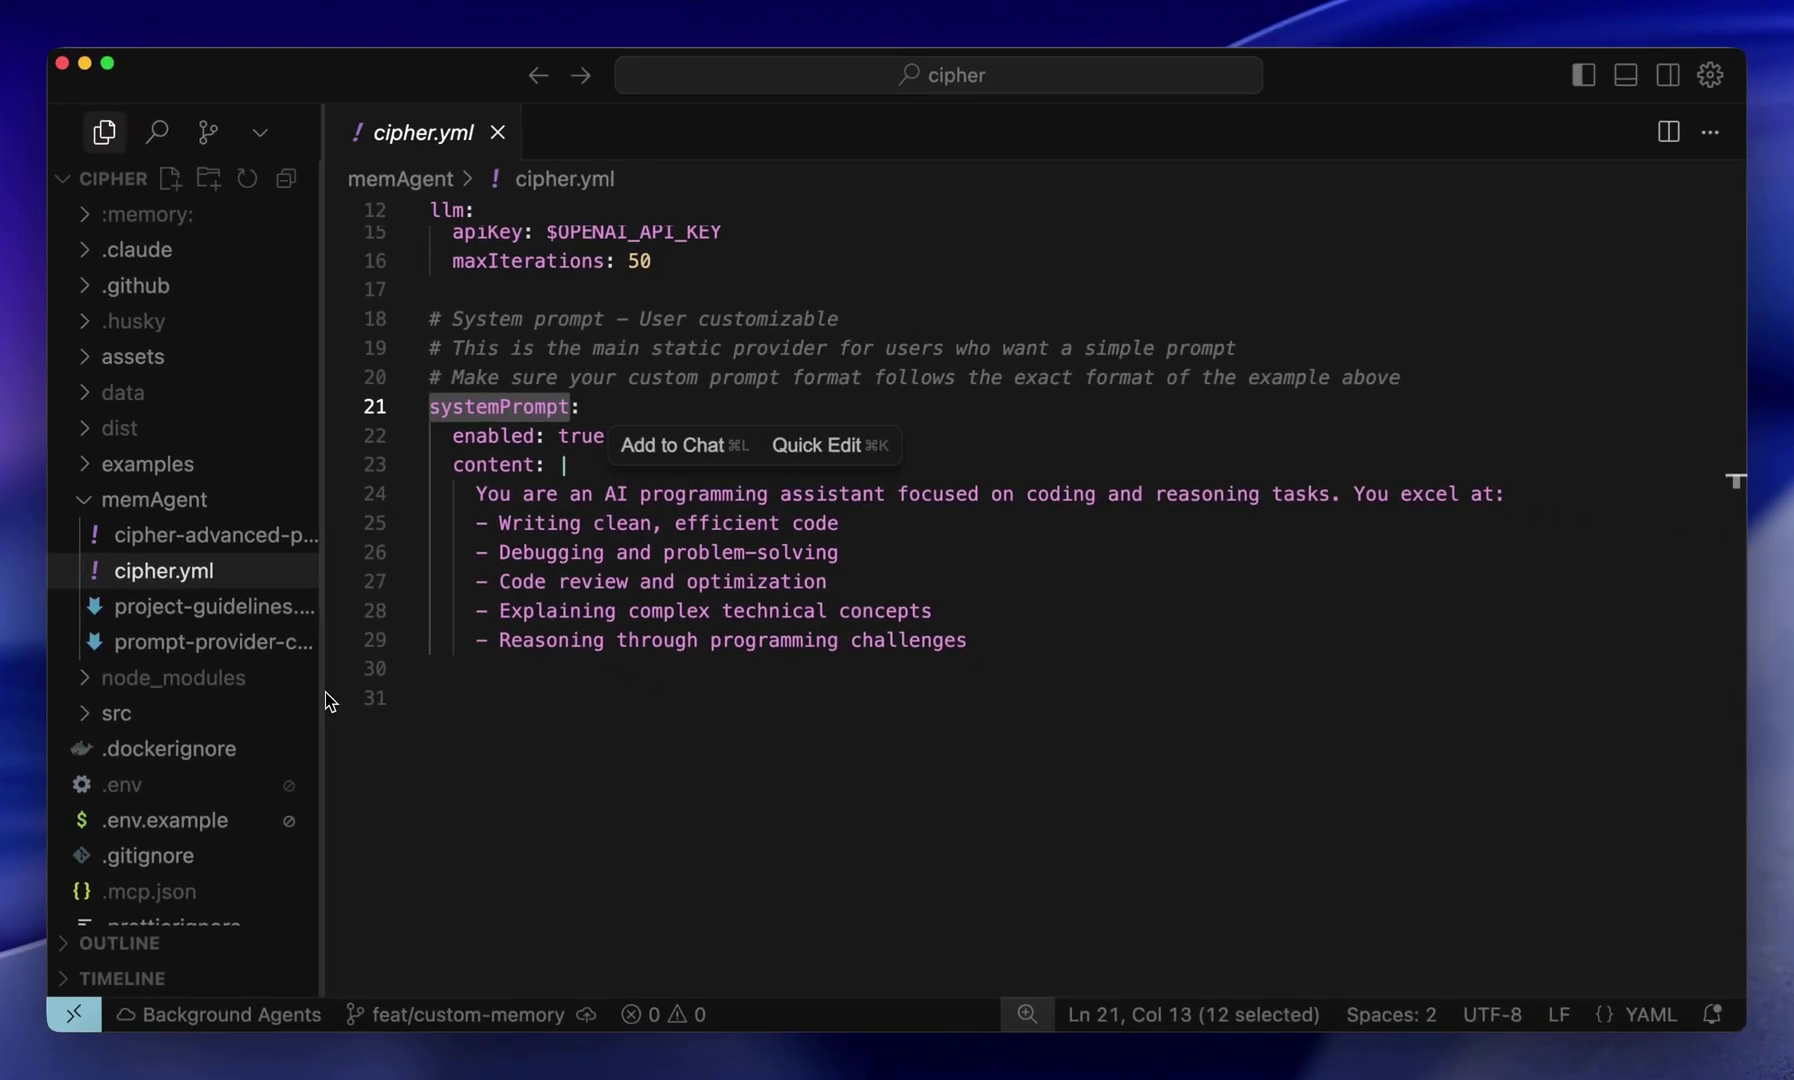
scroll(247, 793, down, 3)
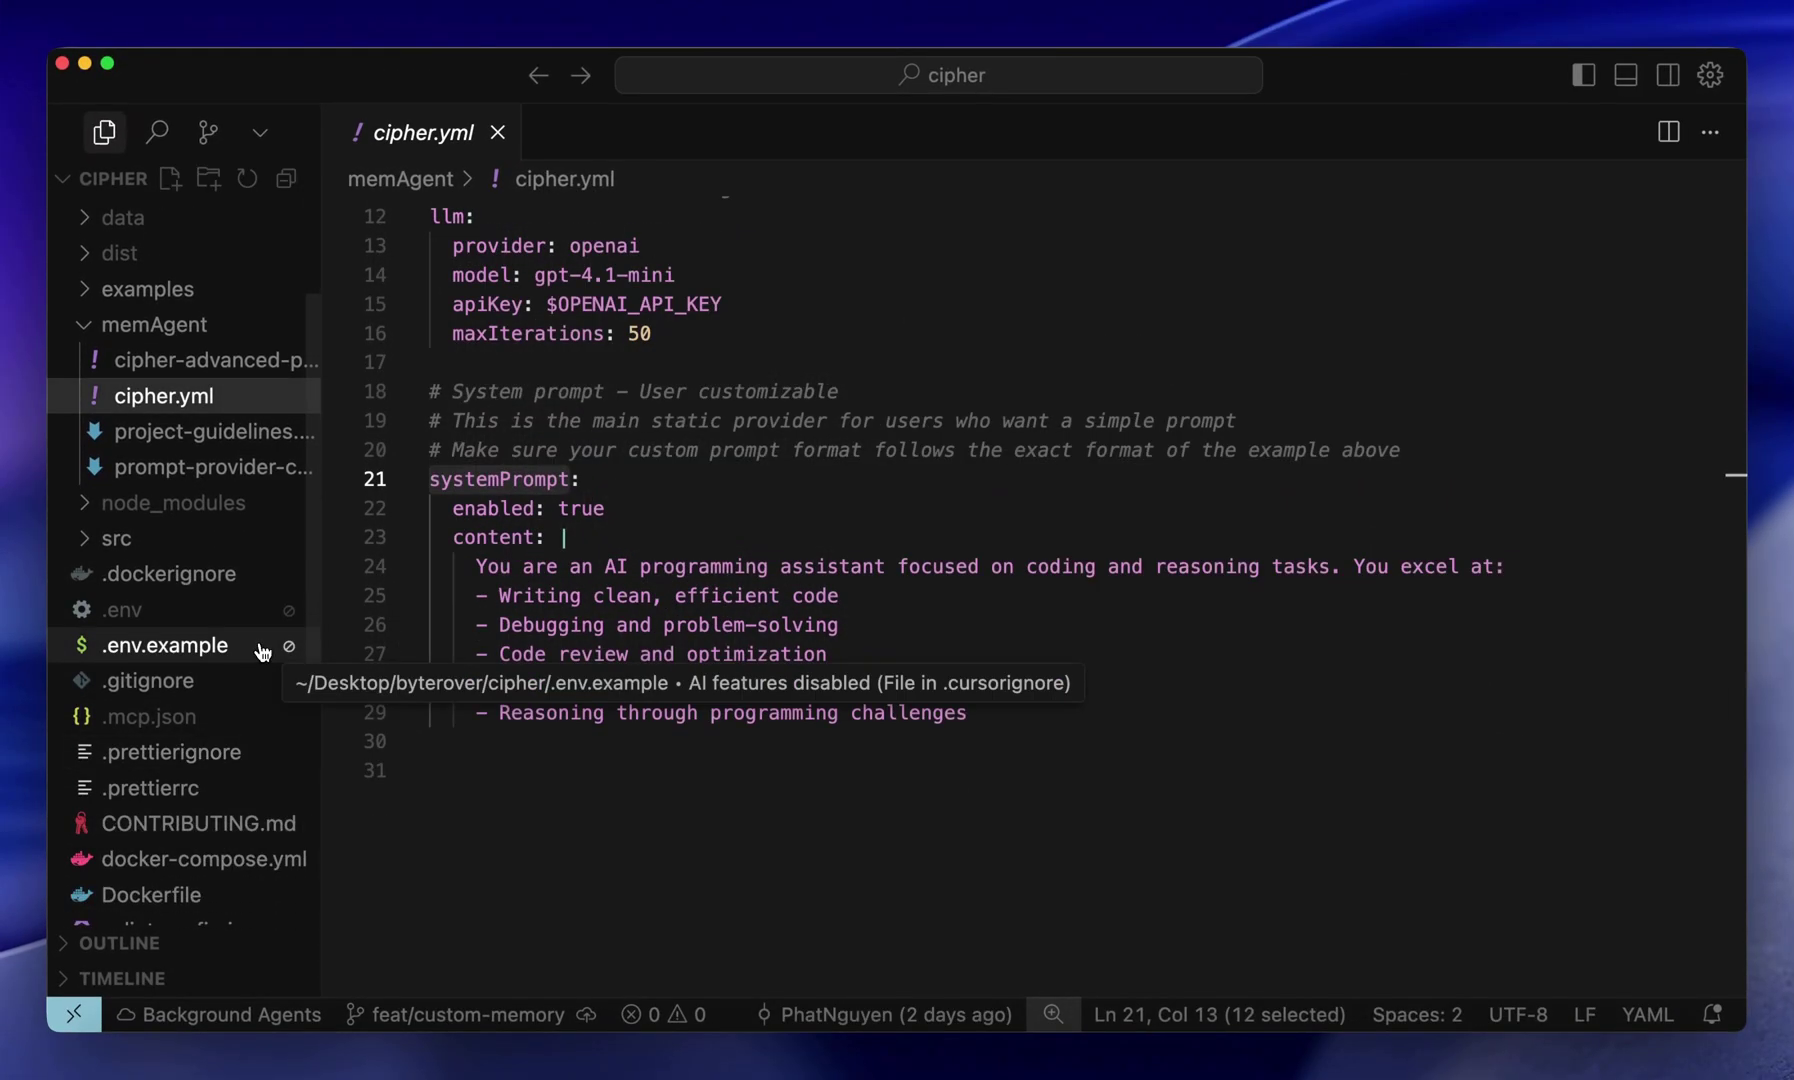
Open .mcp.json and inspect the cipher command, mcp mode argument and aggregator server mode, leaving aggregator unchanged.
click(232, 718)
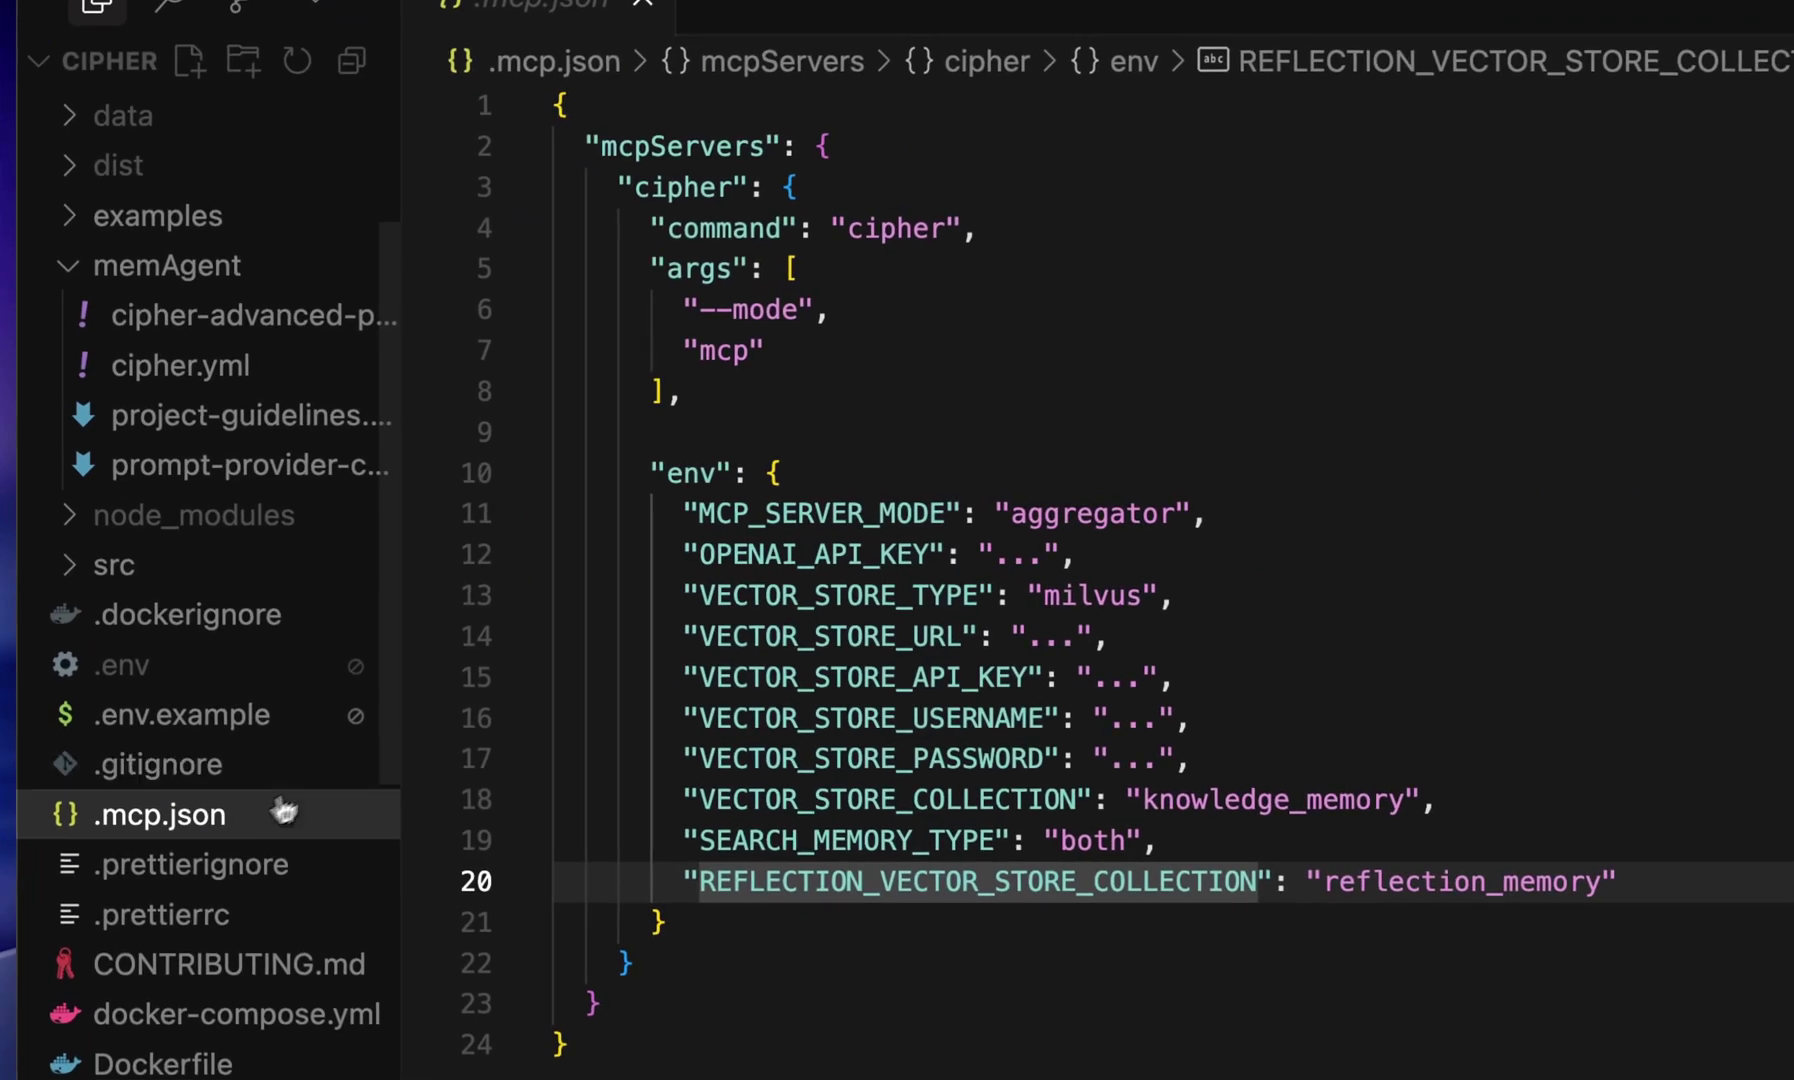
double_click(879, 232)
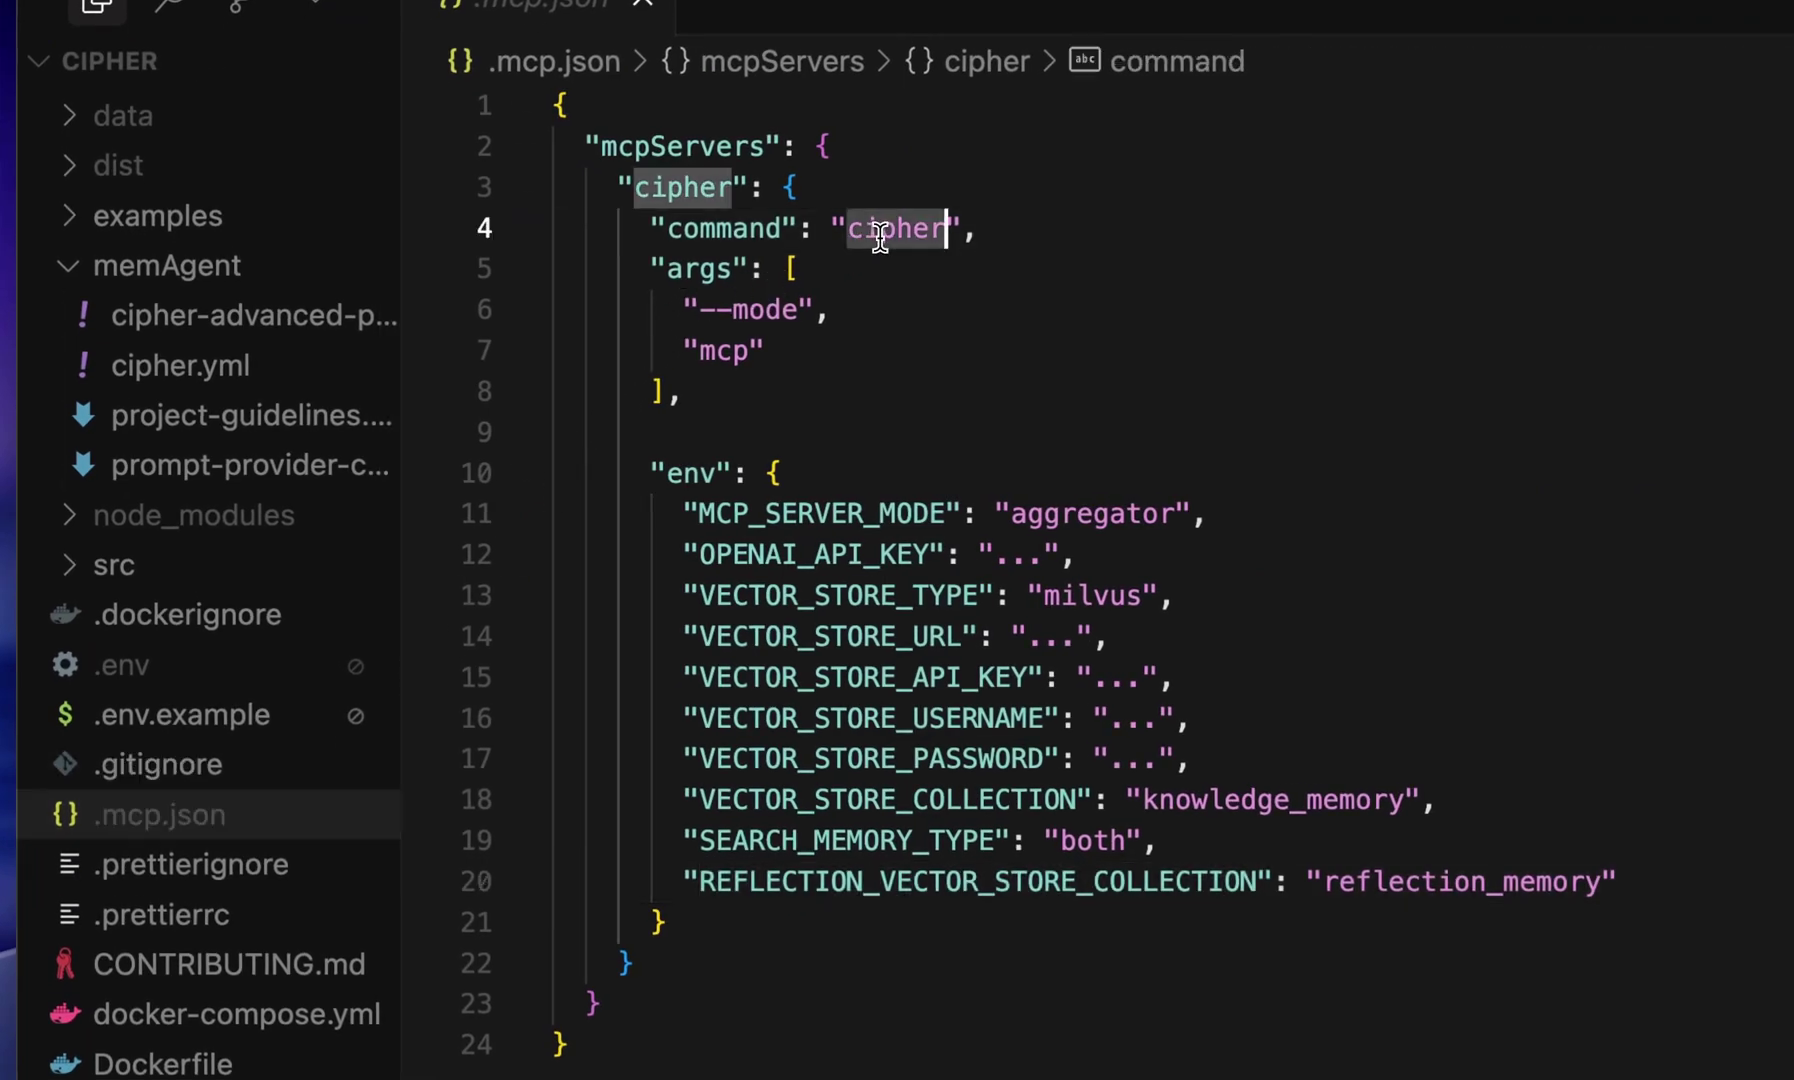
double_click(707, 352)
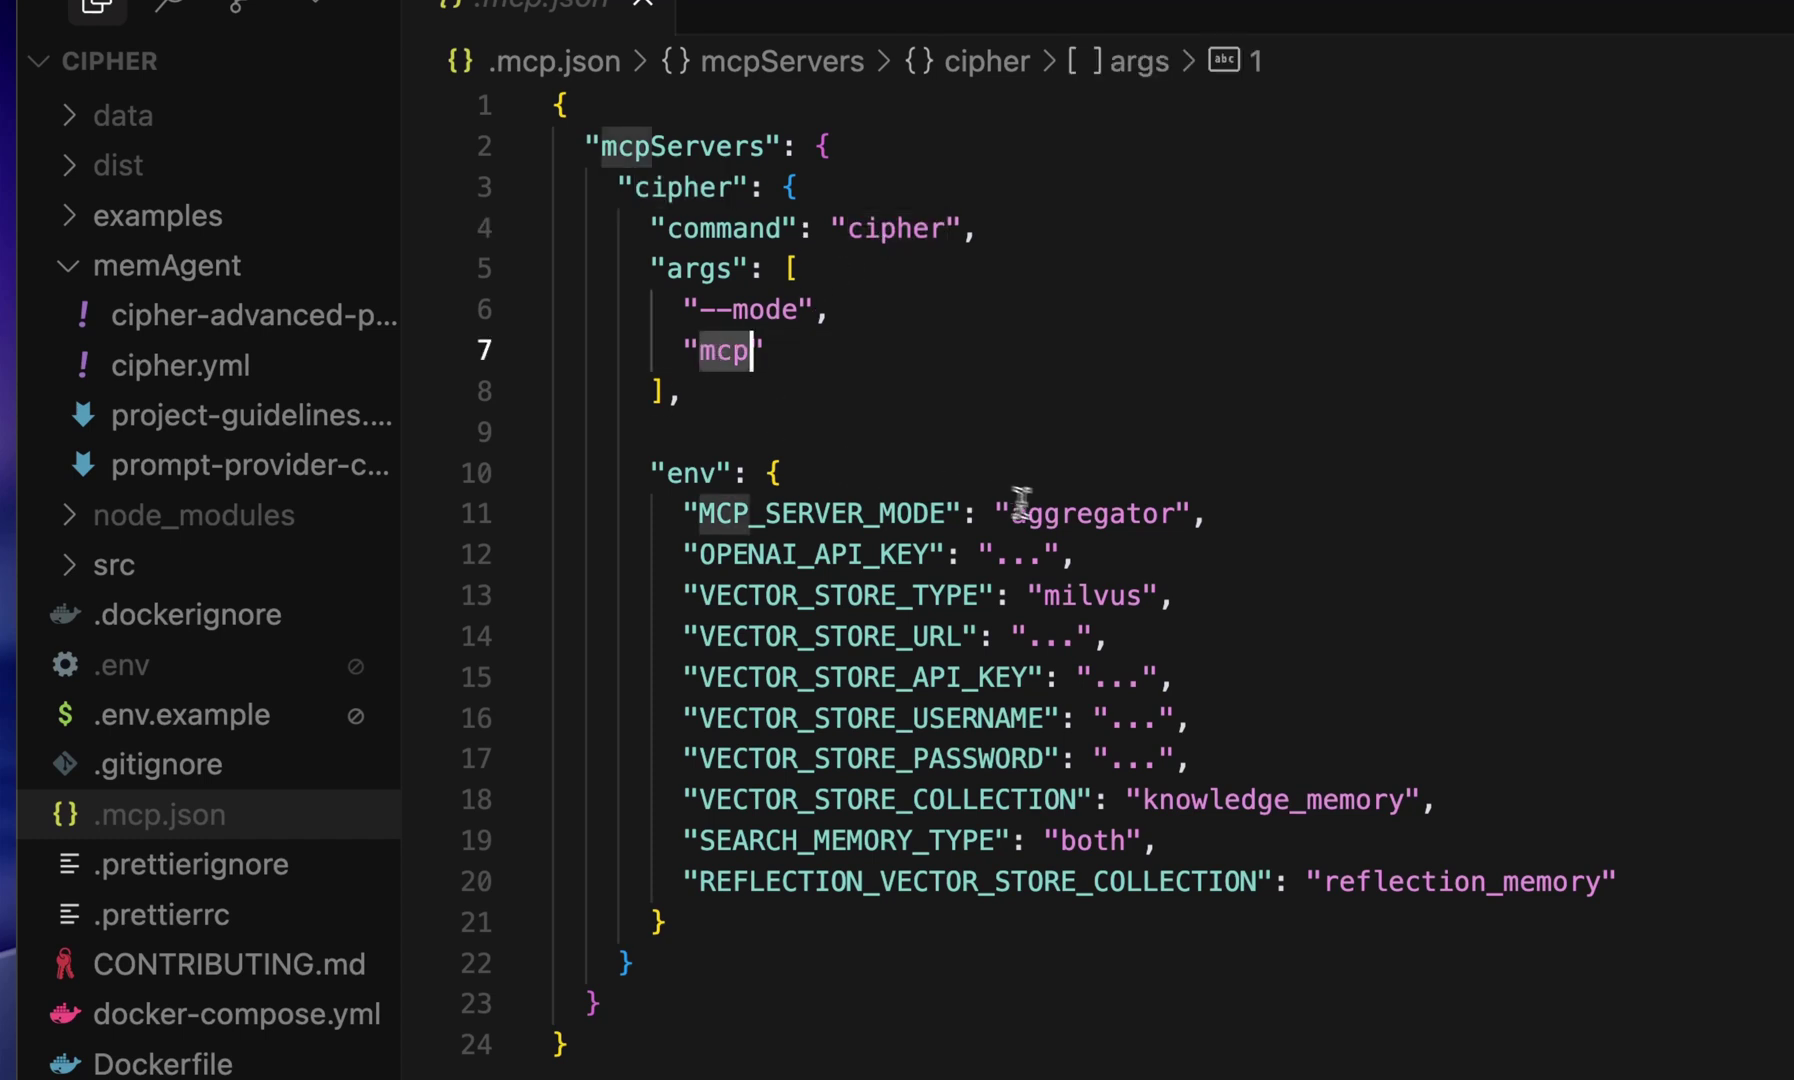
click(1063, 516)
double_click(1066, 516)
text(defaul)
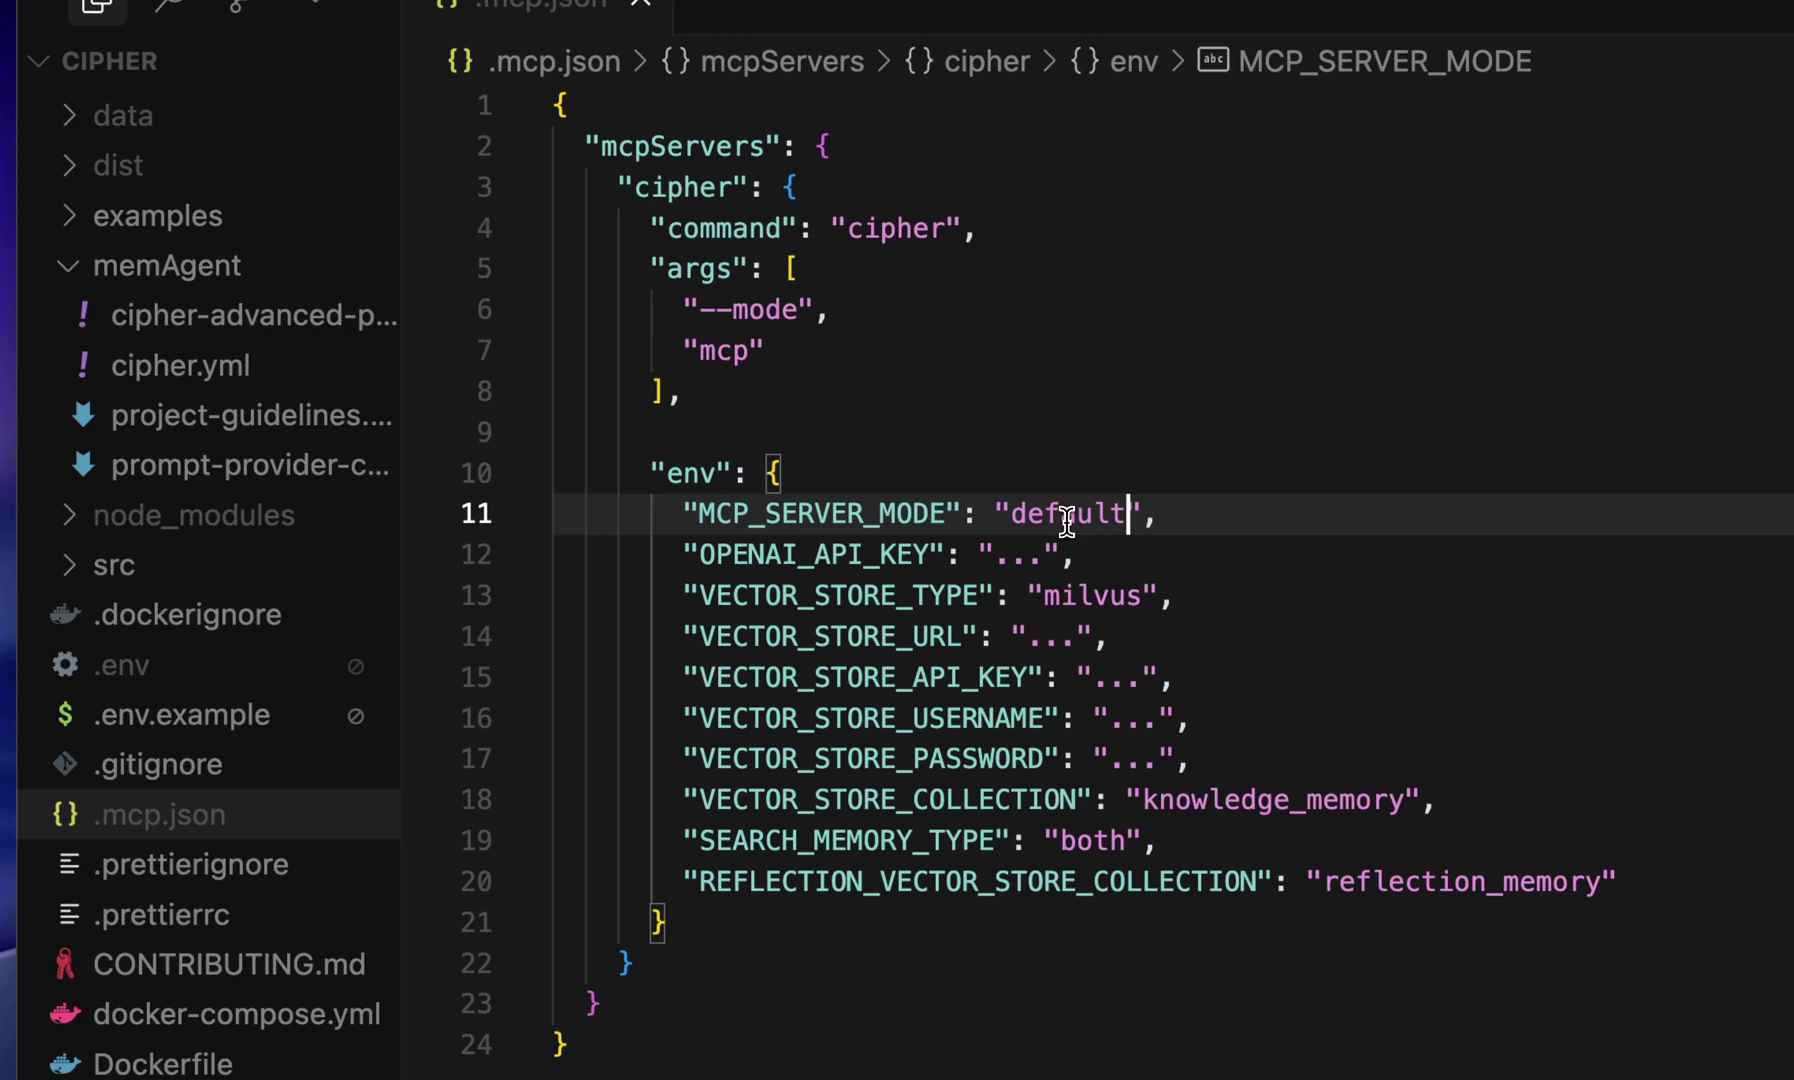
key(super+z)
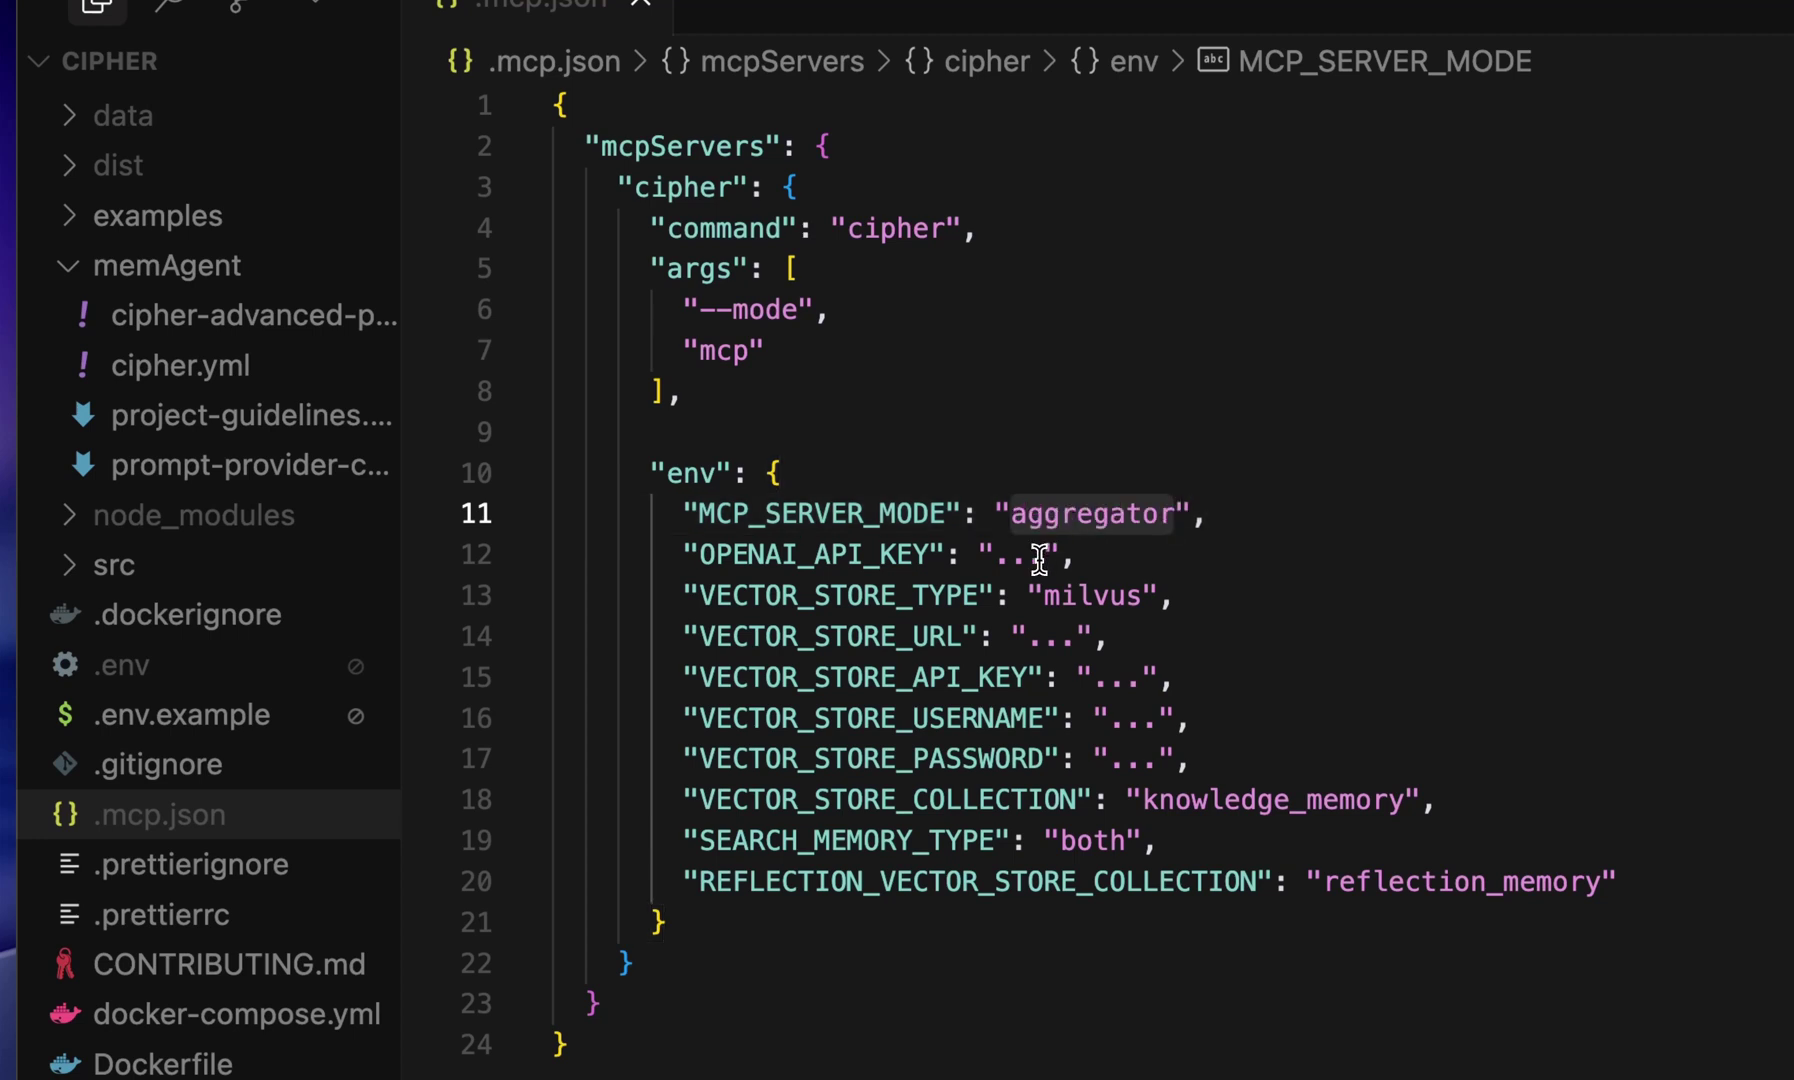
Inspect the OPENAI_API_KEY and VECTOR_STORE_TYPE entries, briefly trying qdrant before restoring milvus.
double_click(876, 556)
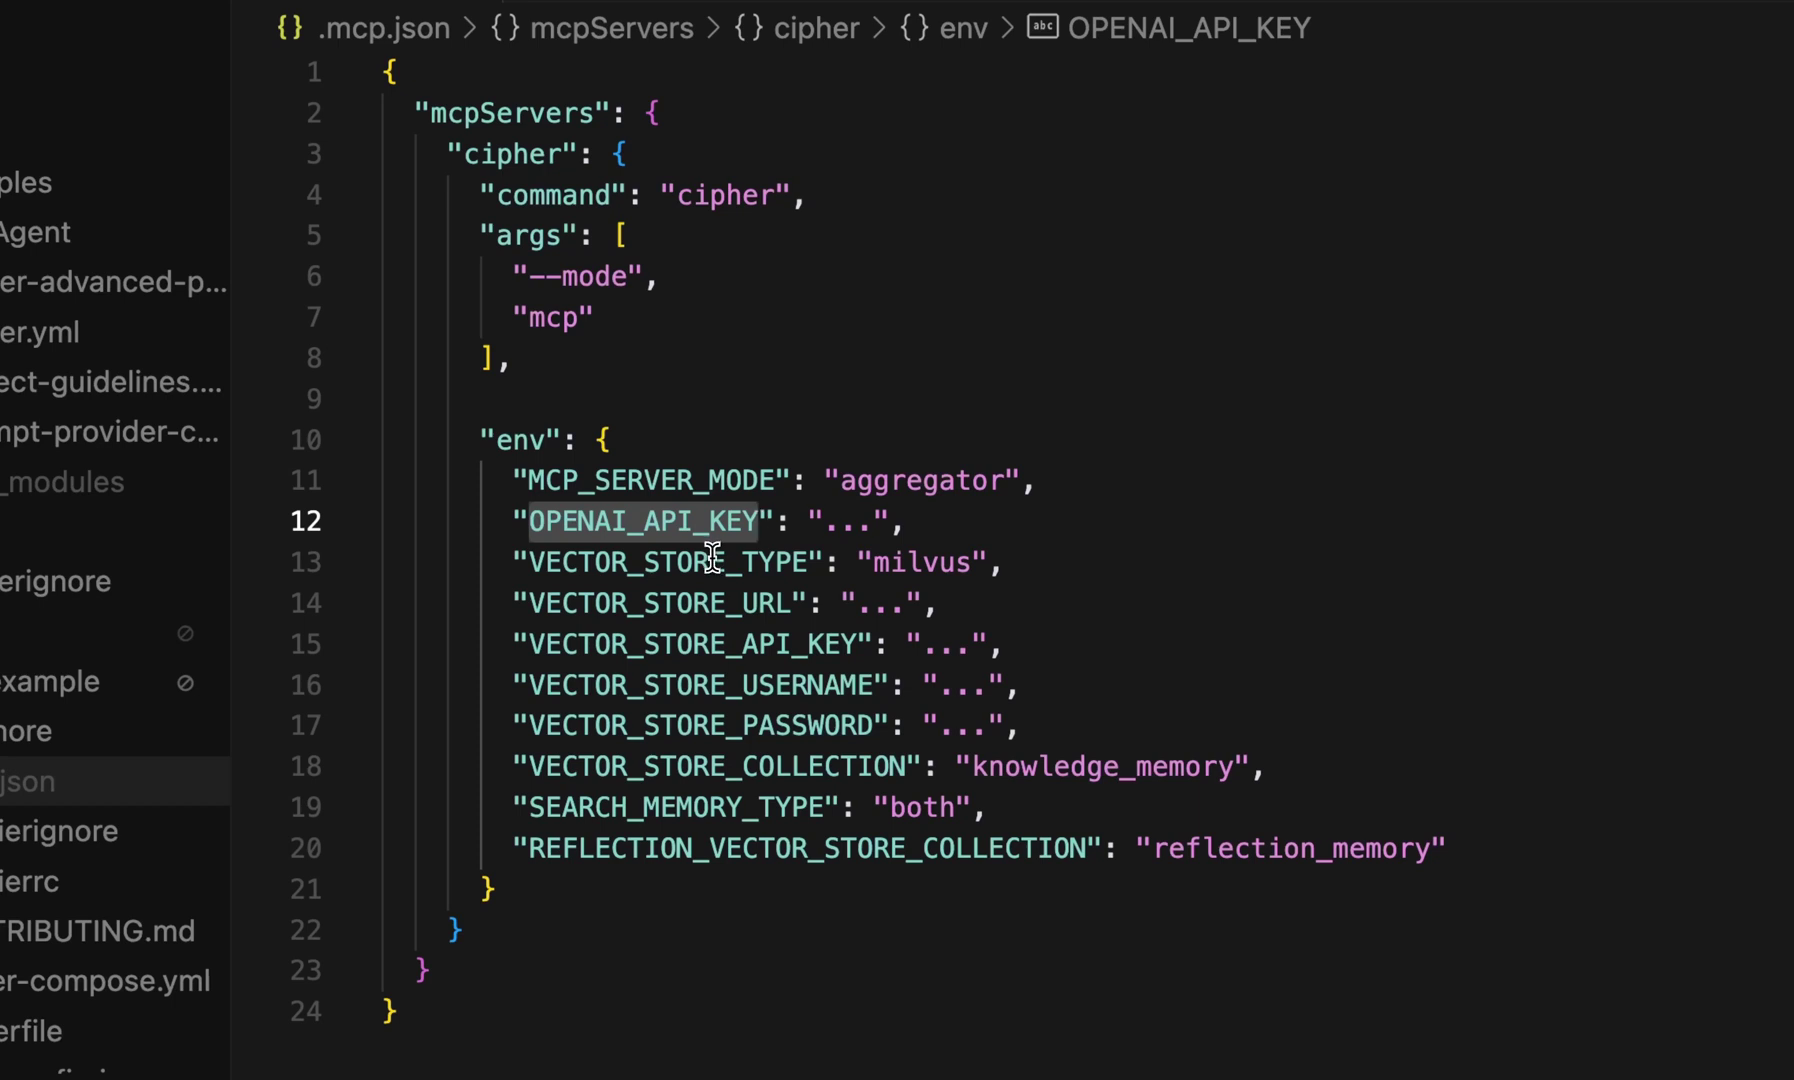
double_click(712, 560)
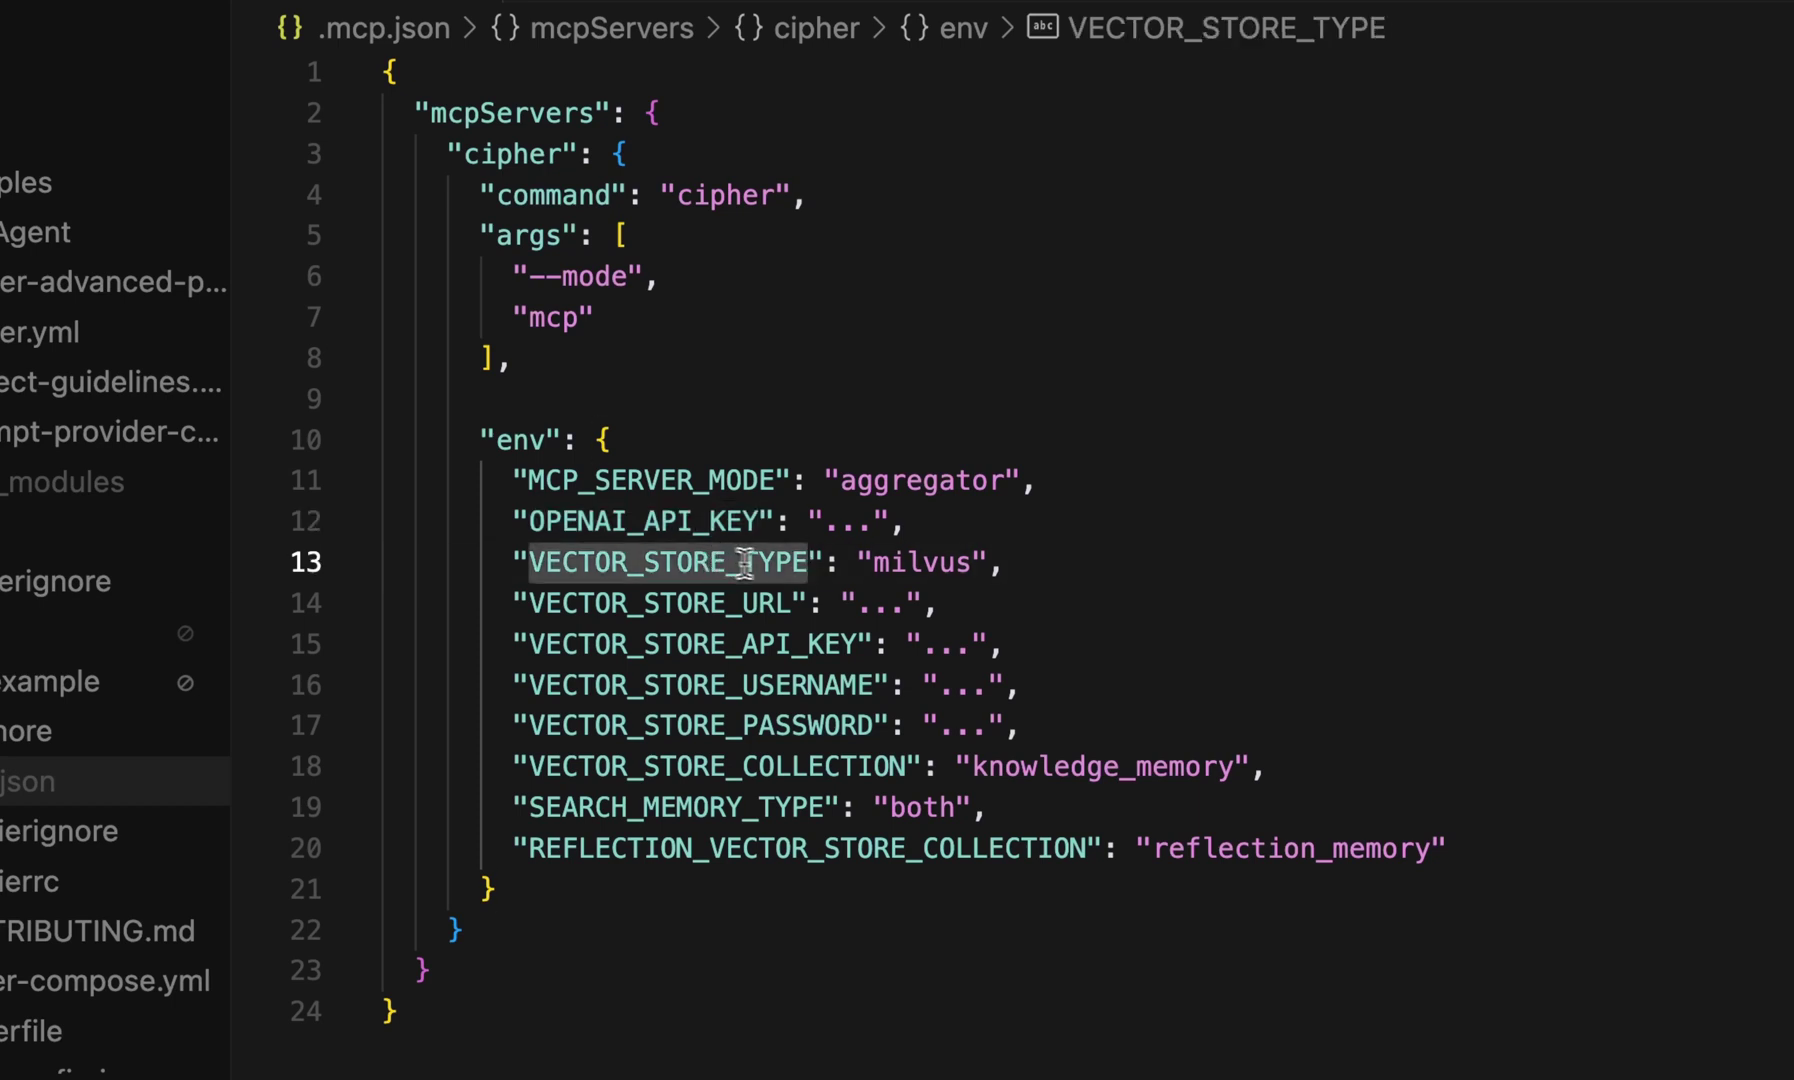
double_click(882, 562)
key(BackSpace)
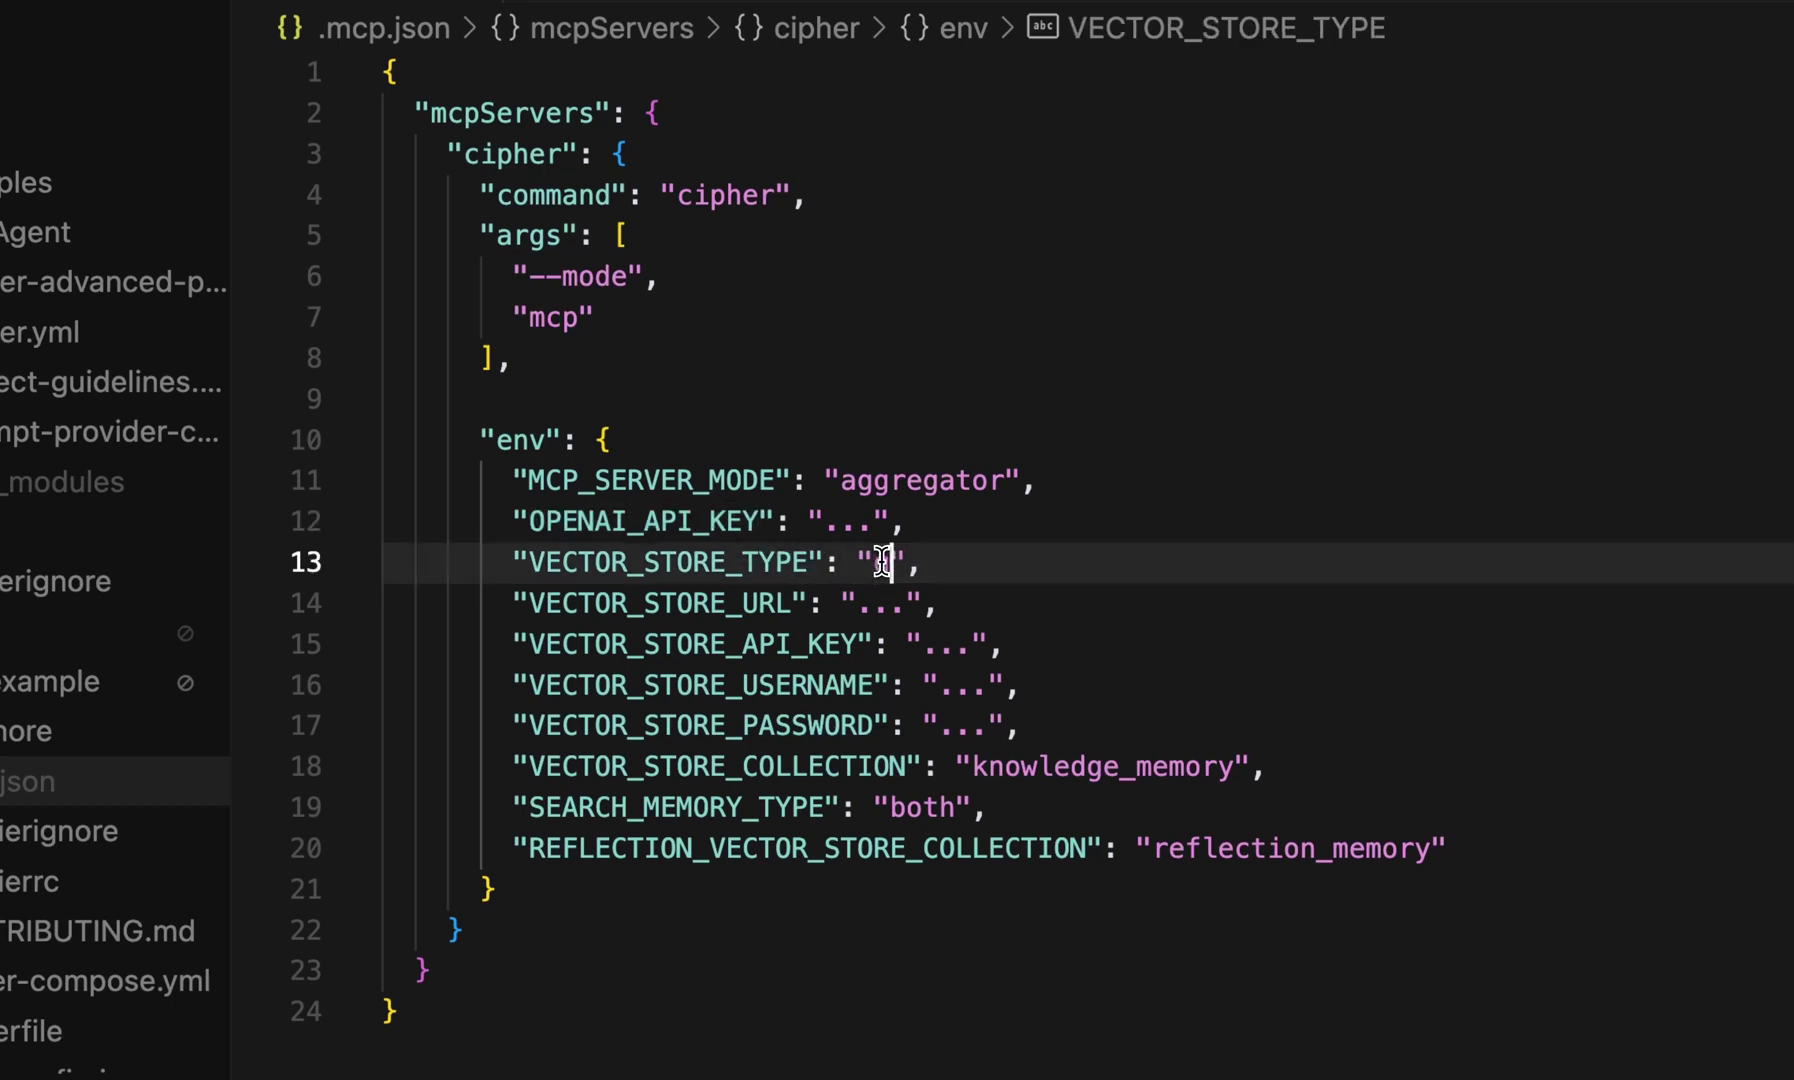
text(qdrant)
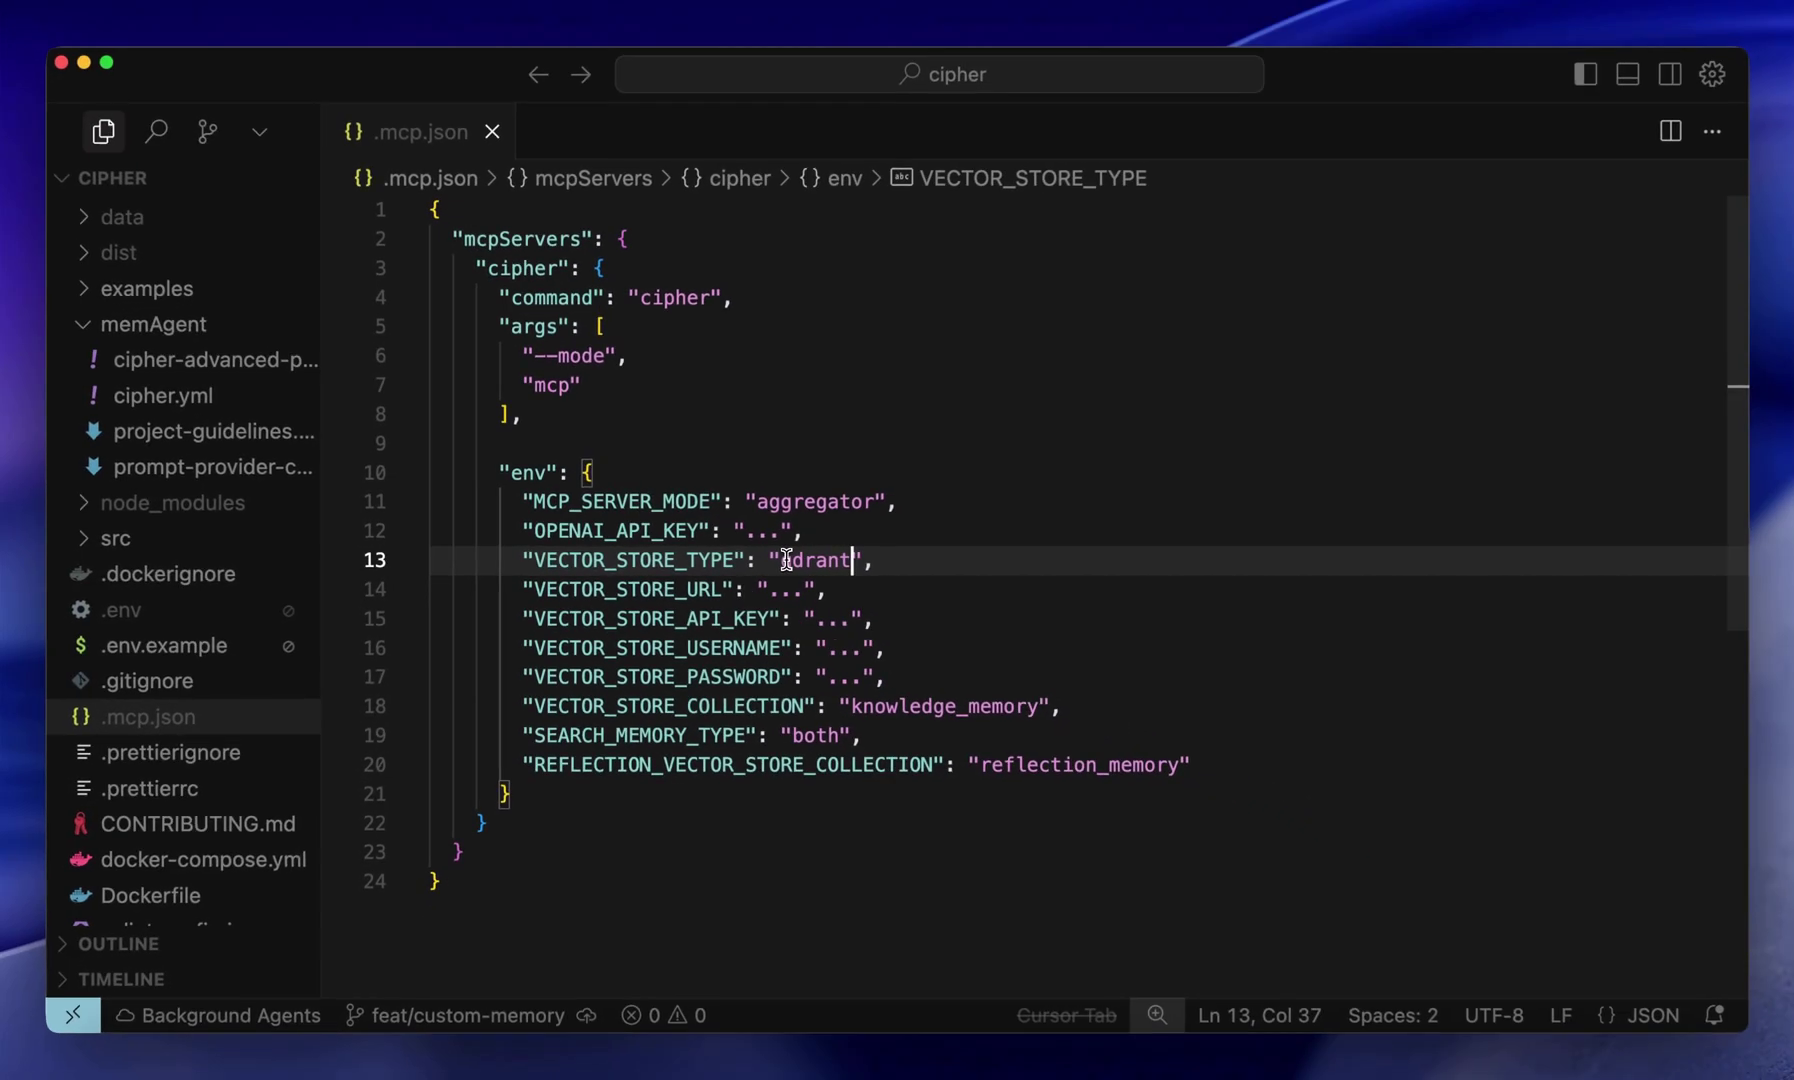
key(super+z)
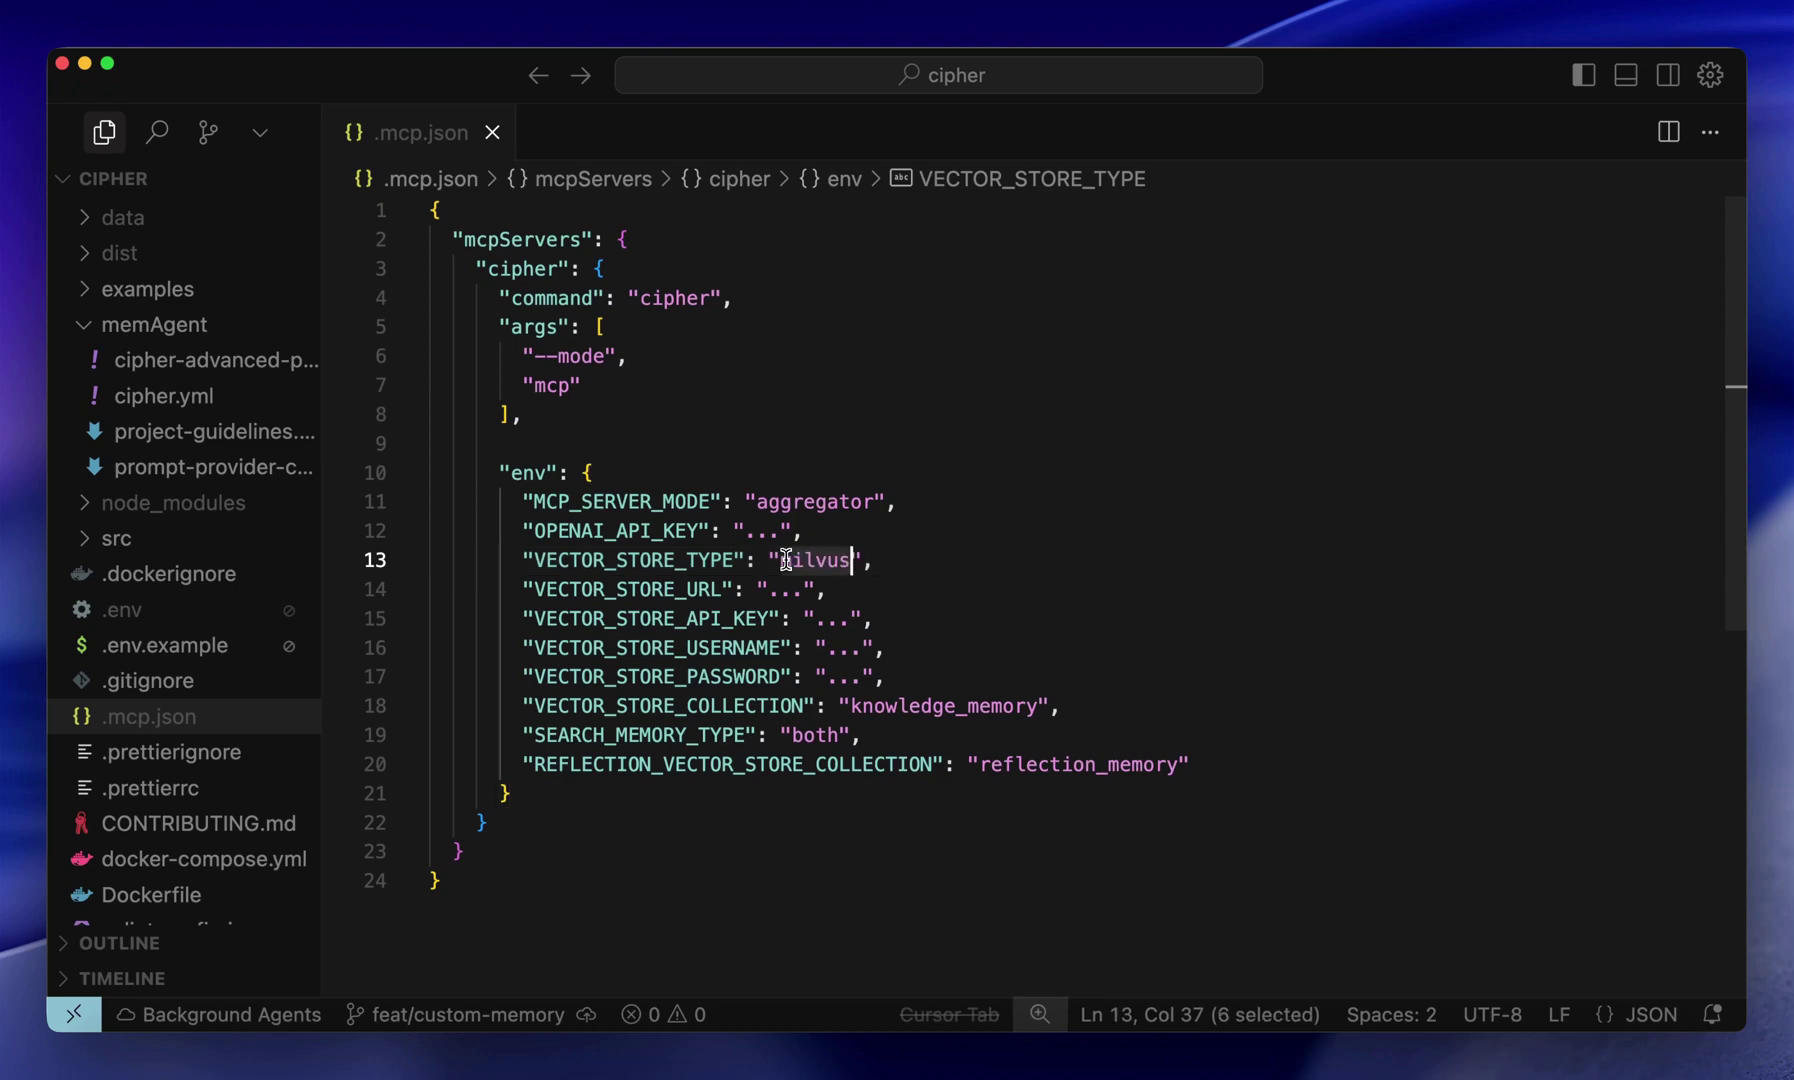
Select the vector store entries on lines 14–17, then turn cipher on in MCP Tools so it shows 4 tools.
drag(522, 589, 909, 666)
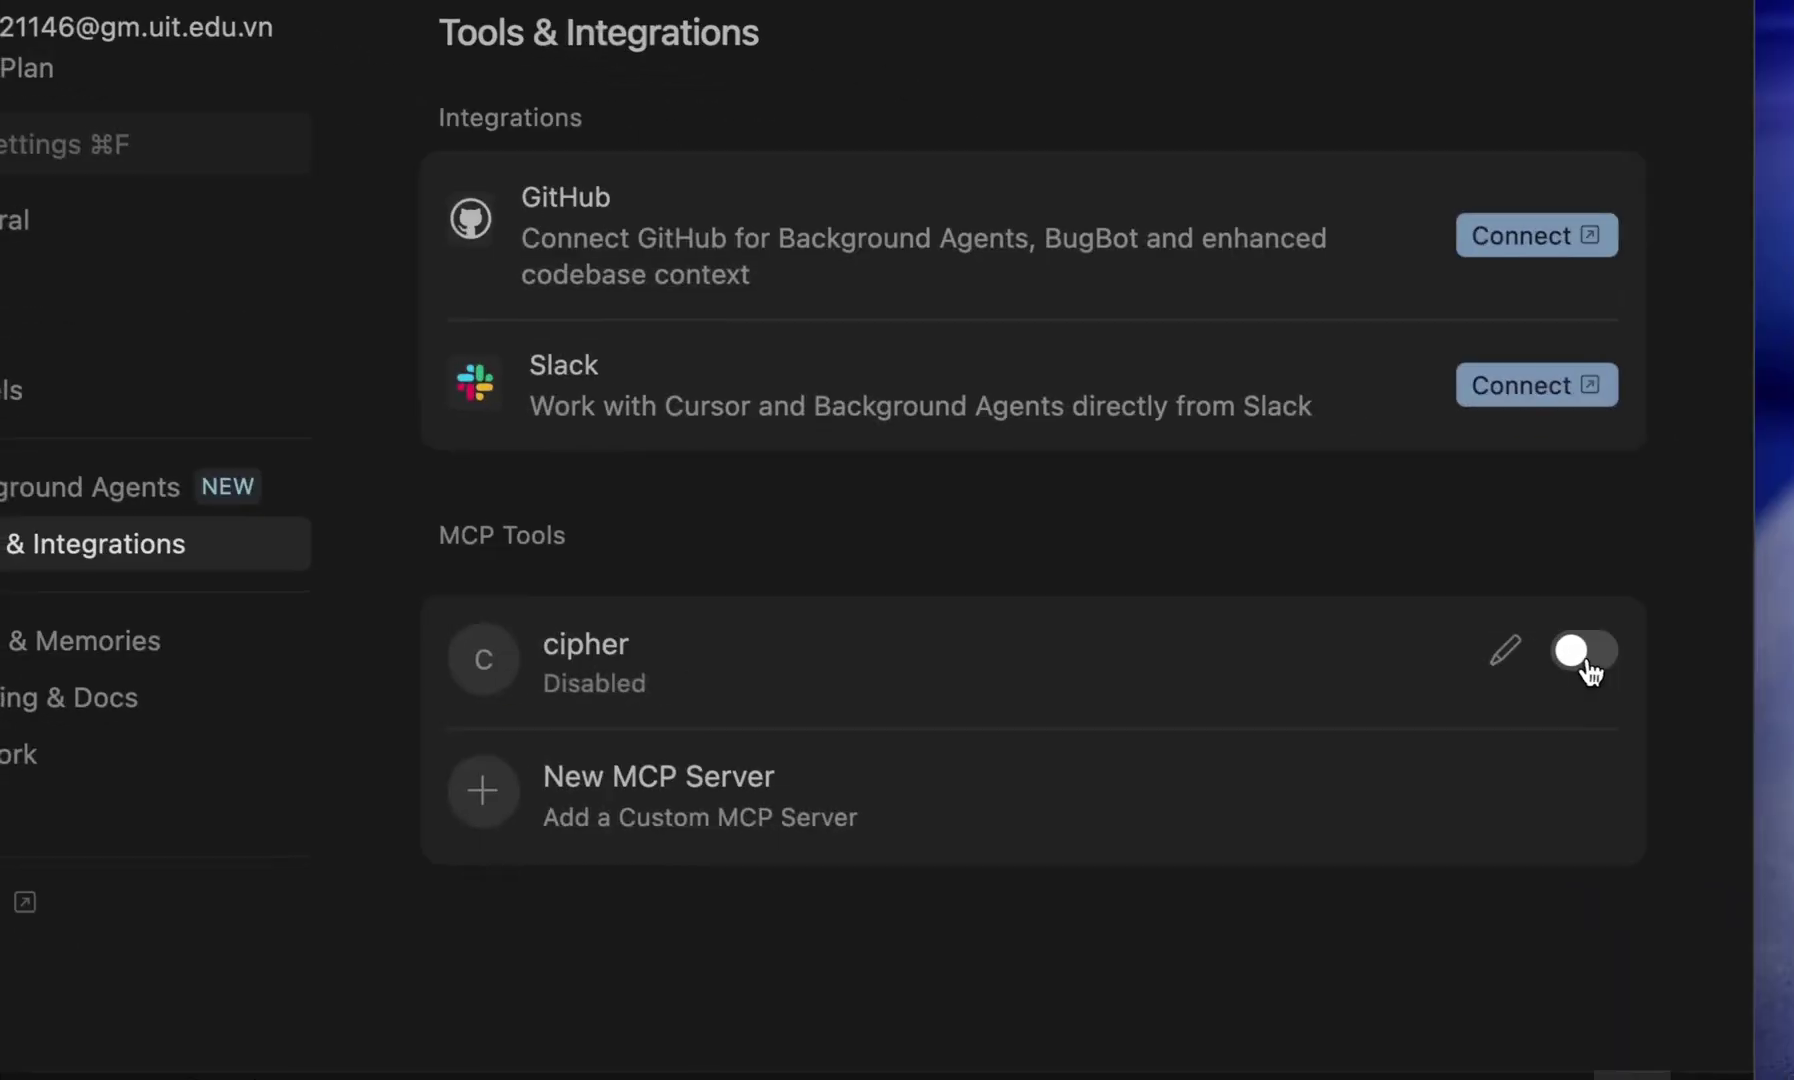
click(1584, 660)
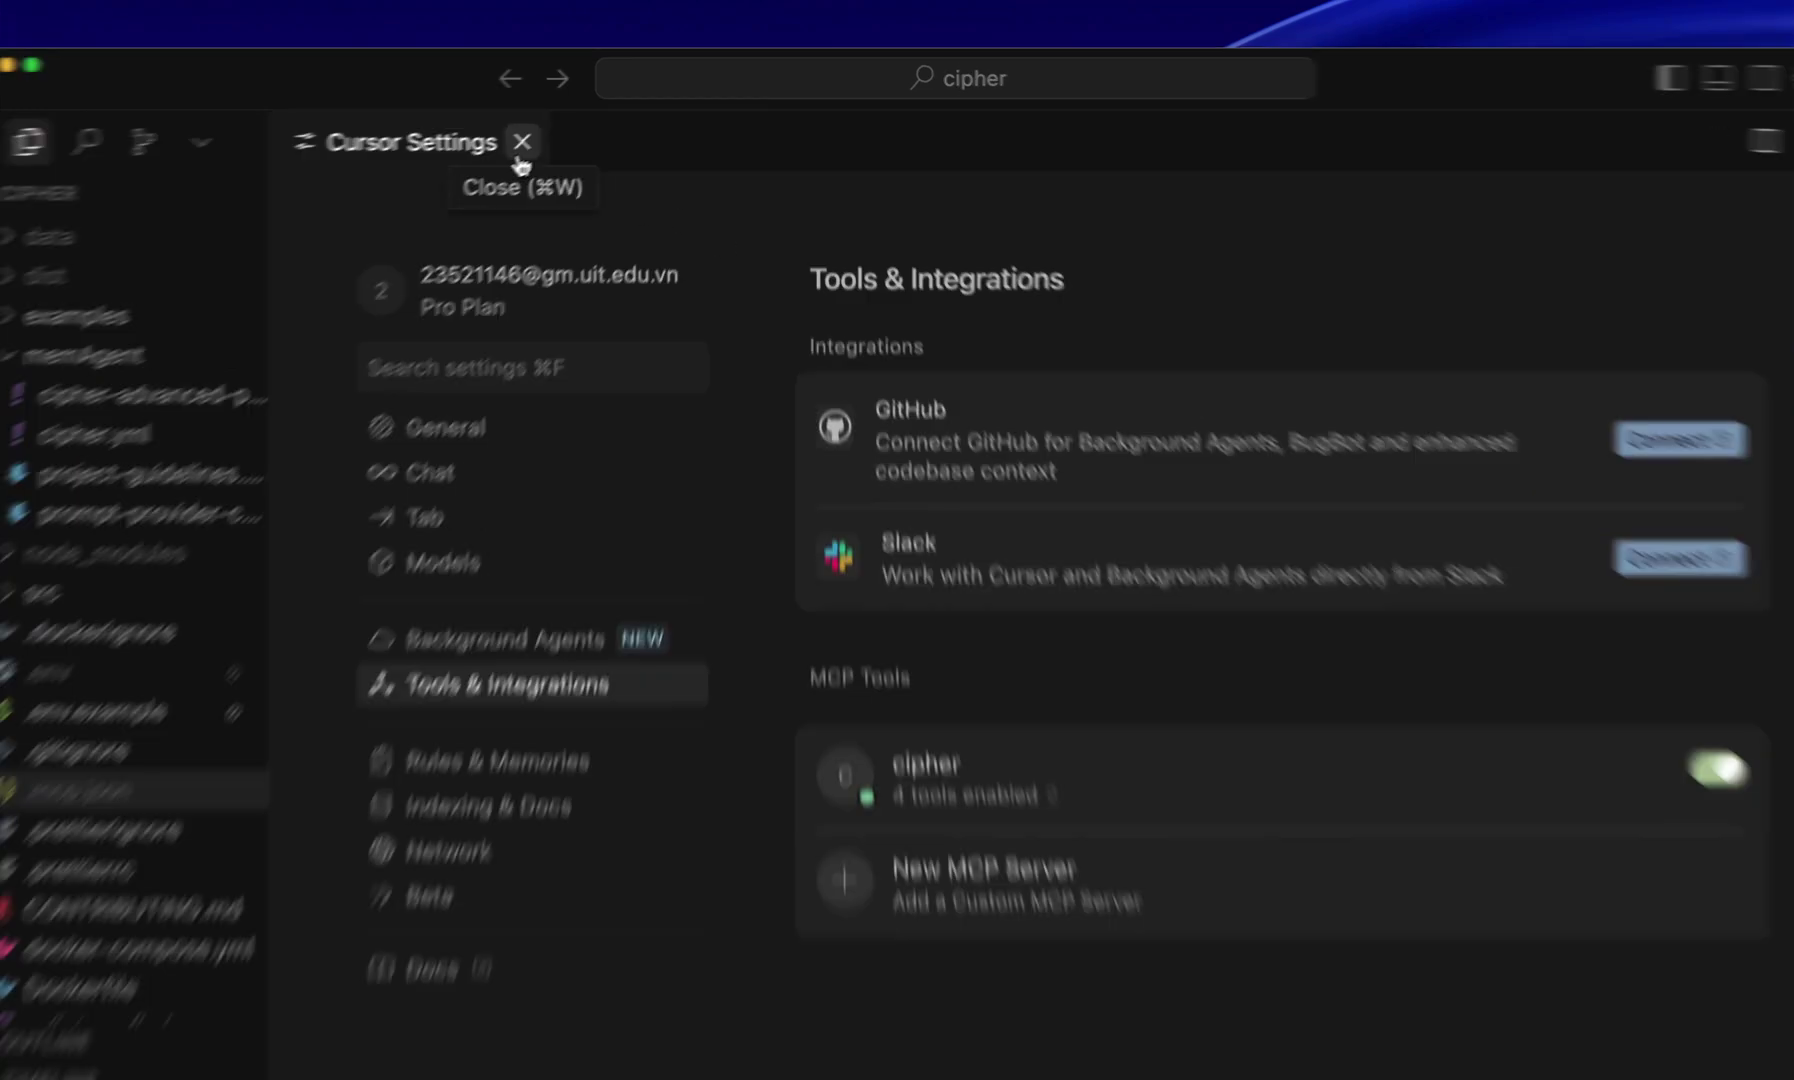
click(549, 132)
Ask a new chat 'Let's discuss the latest progress of this project using cipher search tool!' and approve all four searches.
click(1667, 74)
text(Let's discuss the latest progress of this project using cipher search tool!)
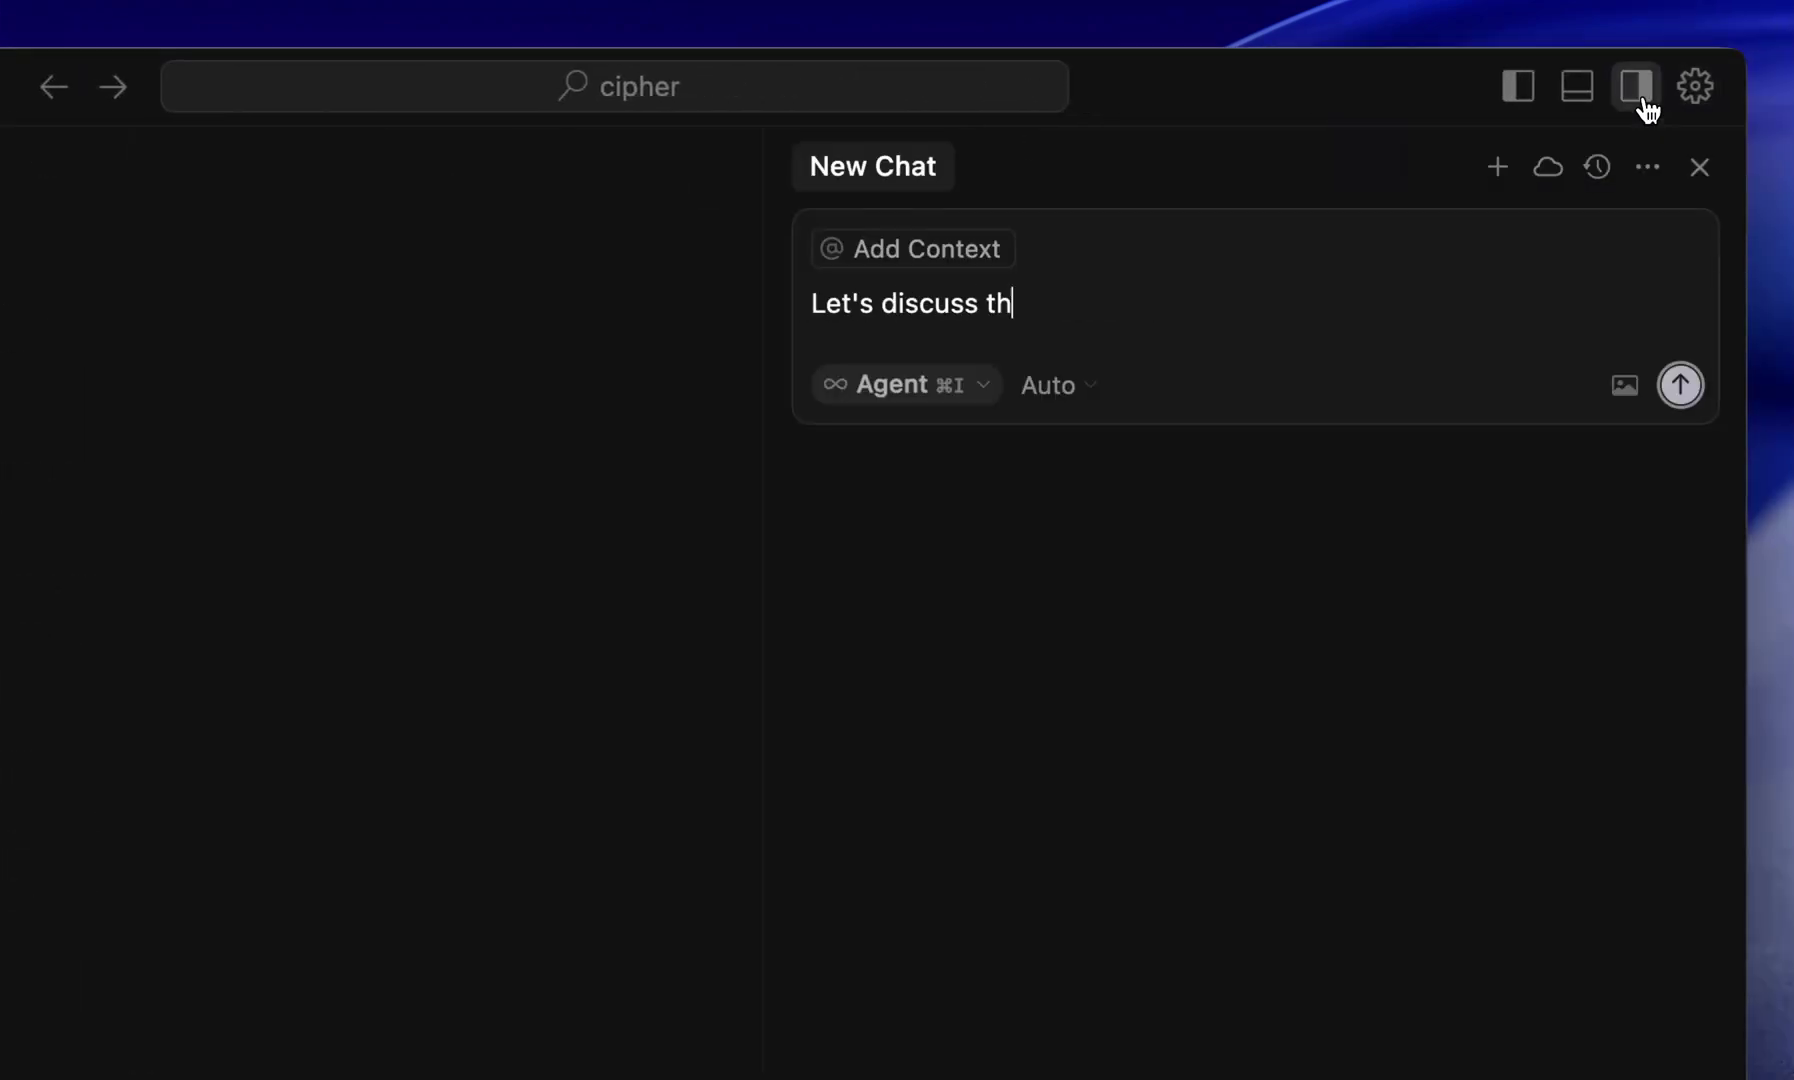
key(Return)
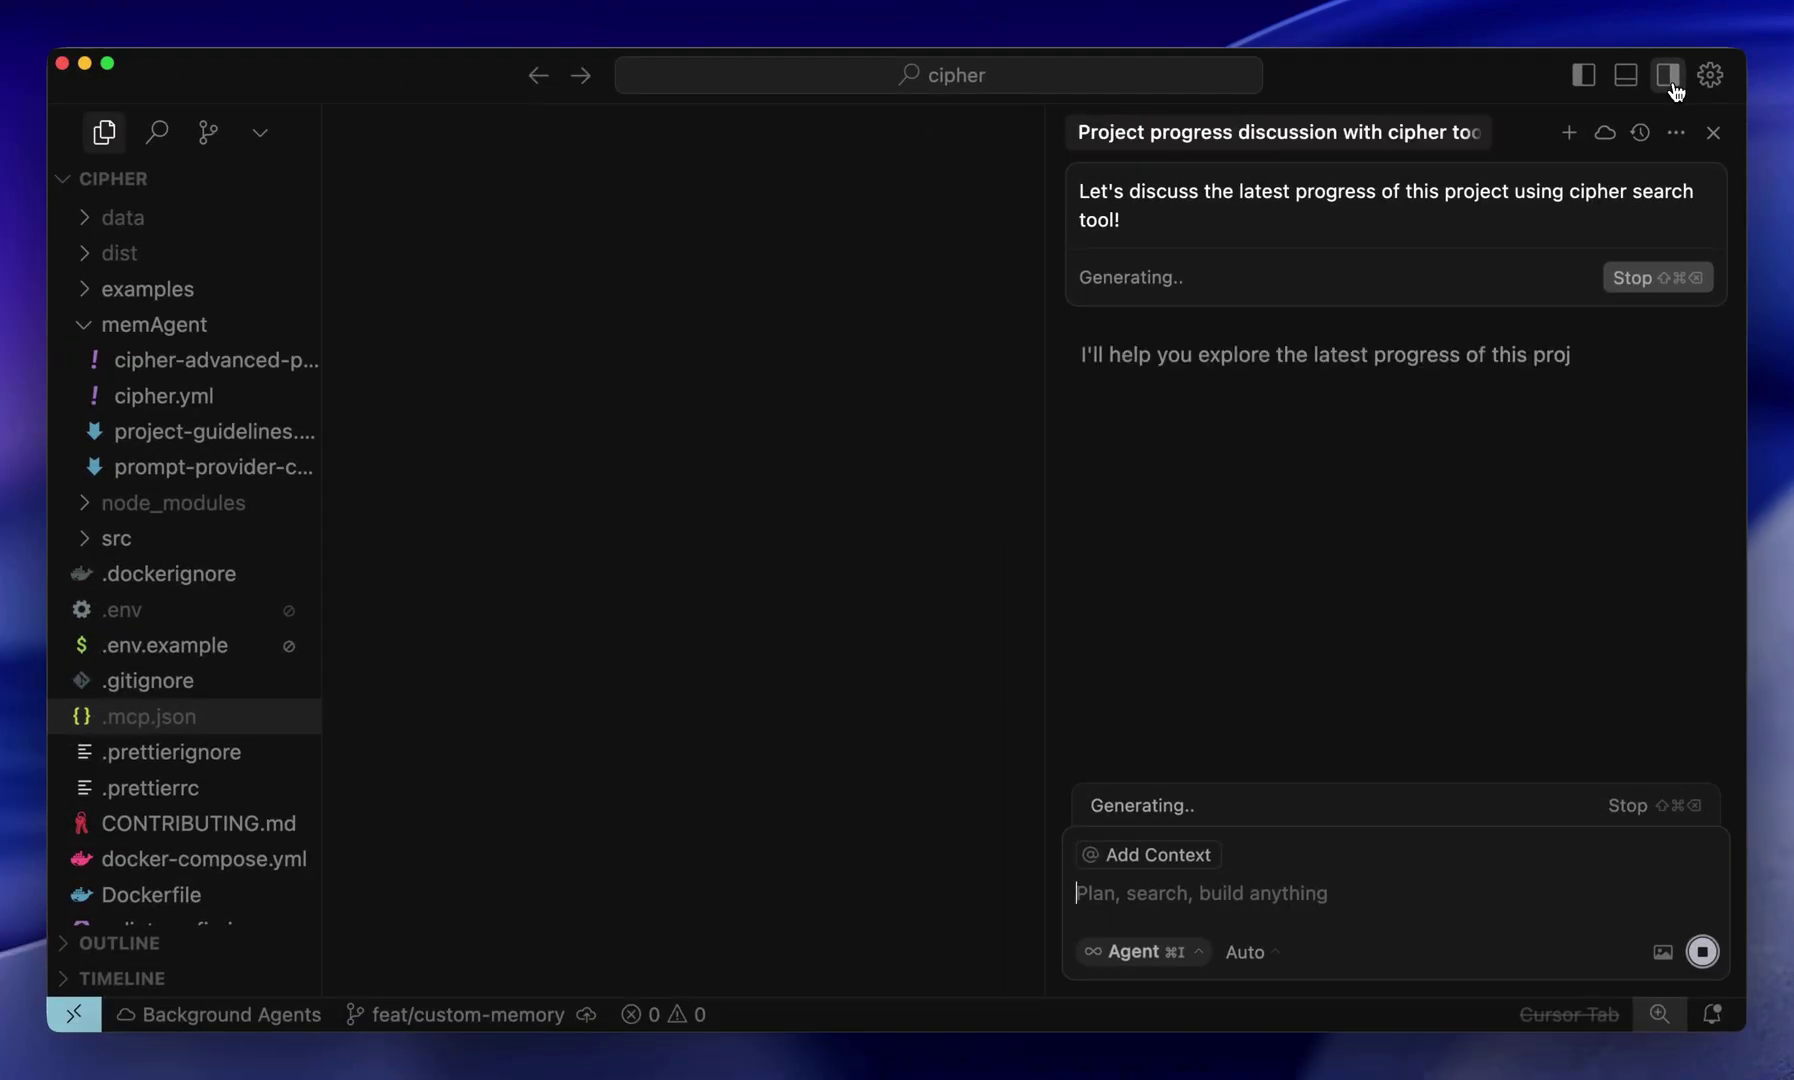
click(1686, 810)
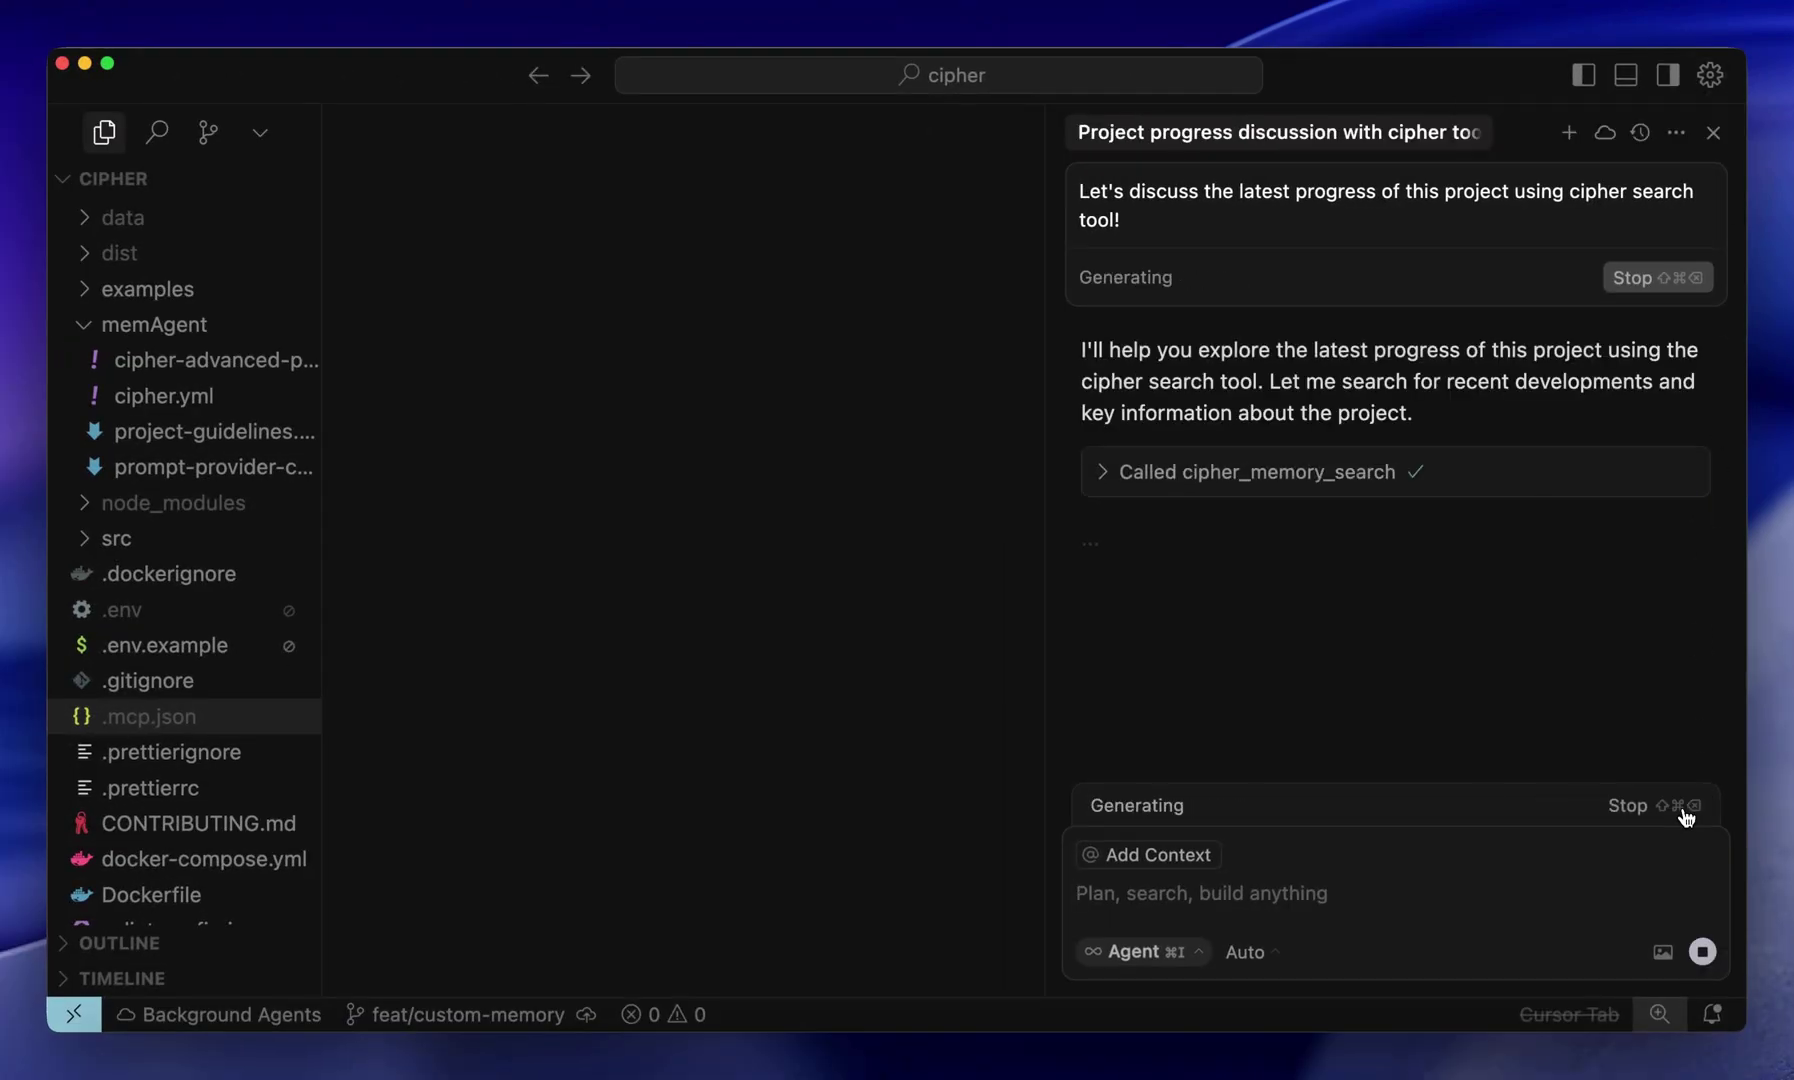
click(1686, 810)
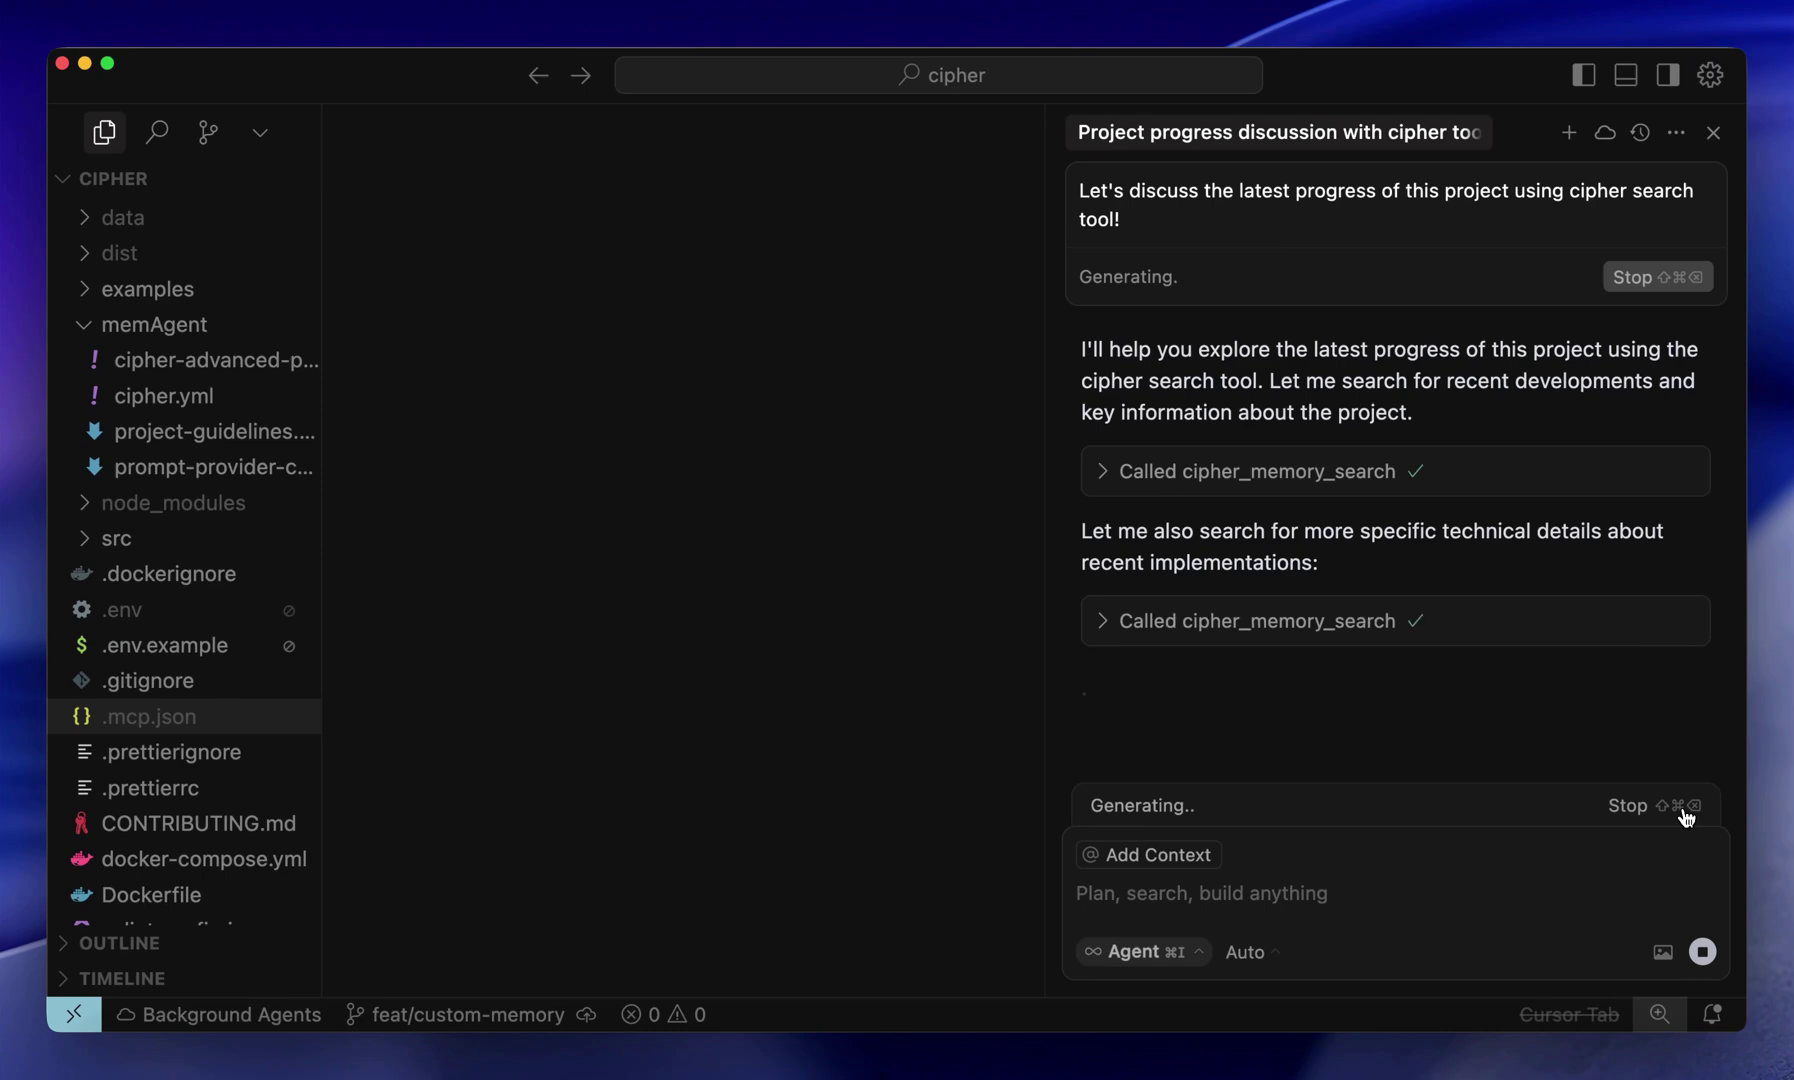
click(1686, 812)
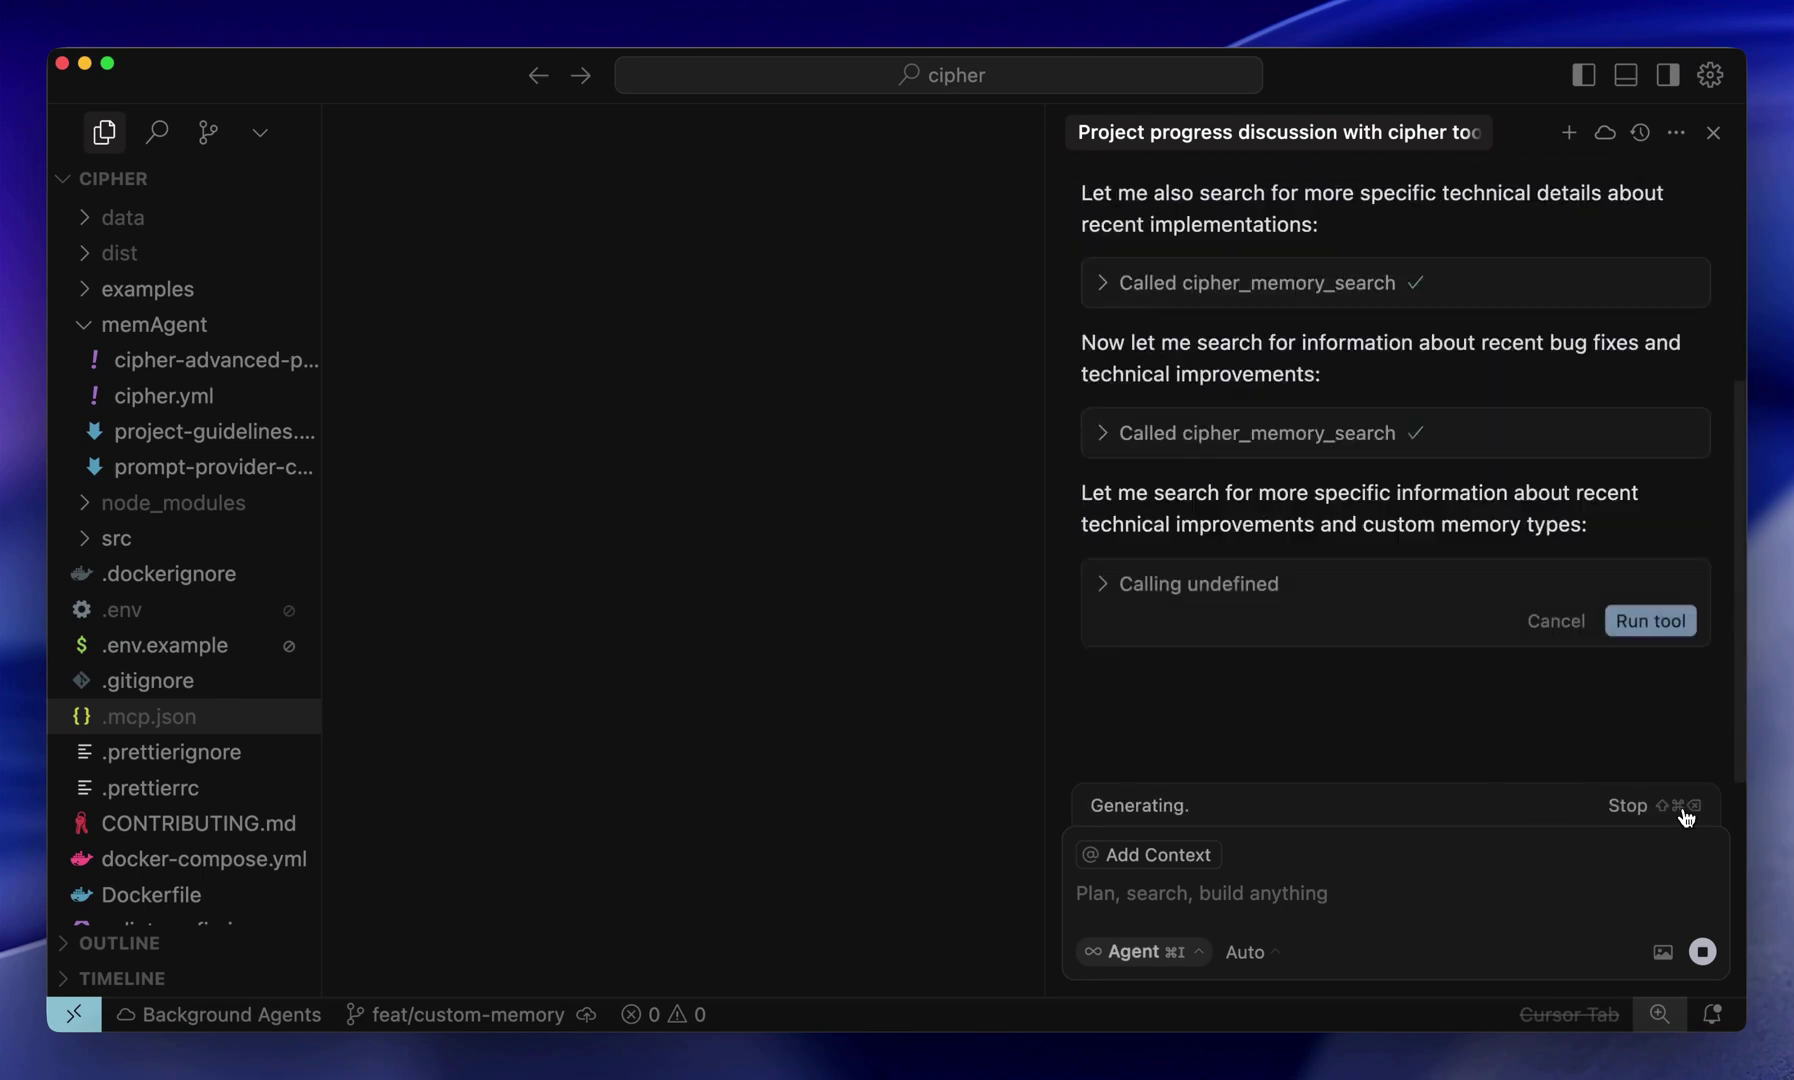
click(1686, 816)
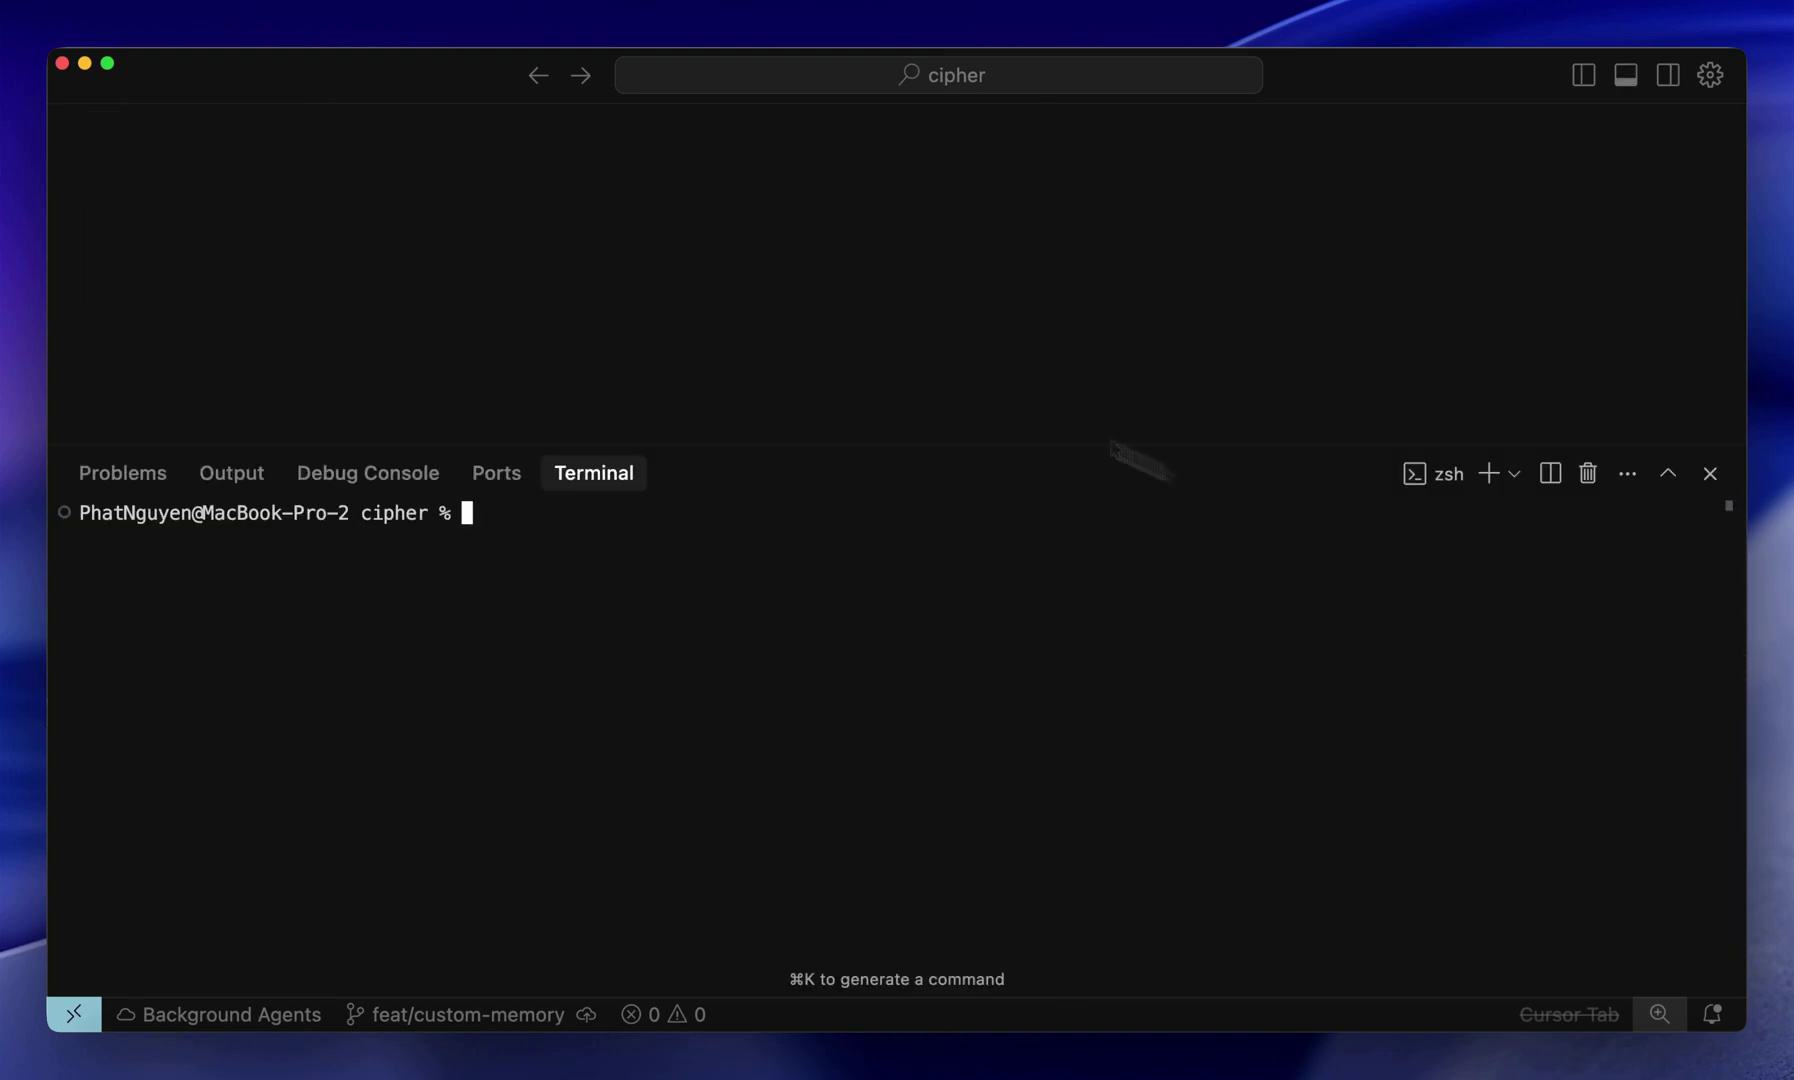
Start claude, ask 'Let's discuss the latest progess of this project using cipher search tool!', and allow cipher_memory_search.
text(claude)
key(Return)
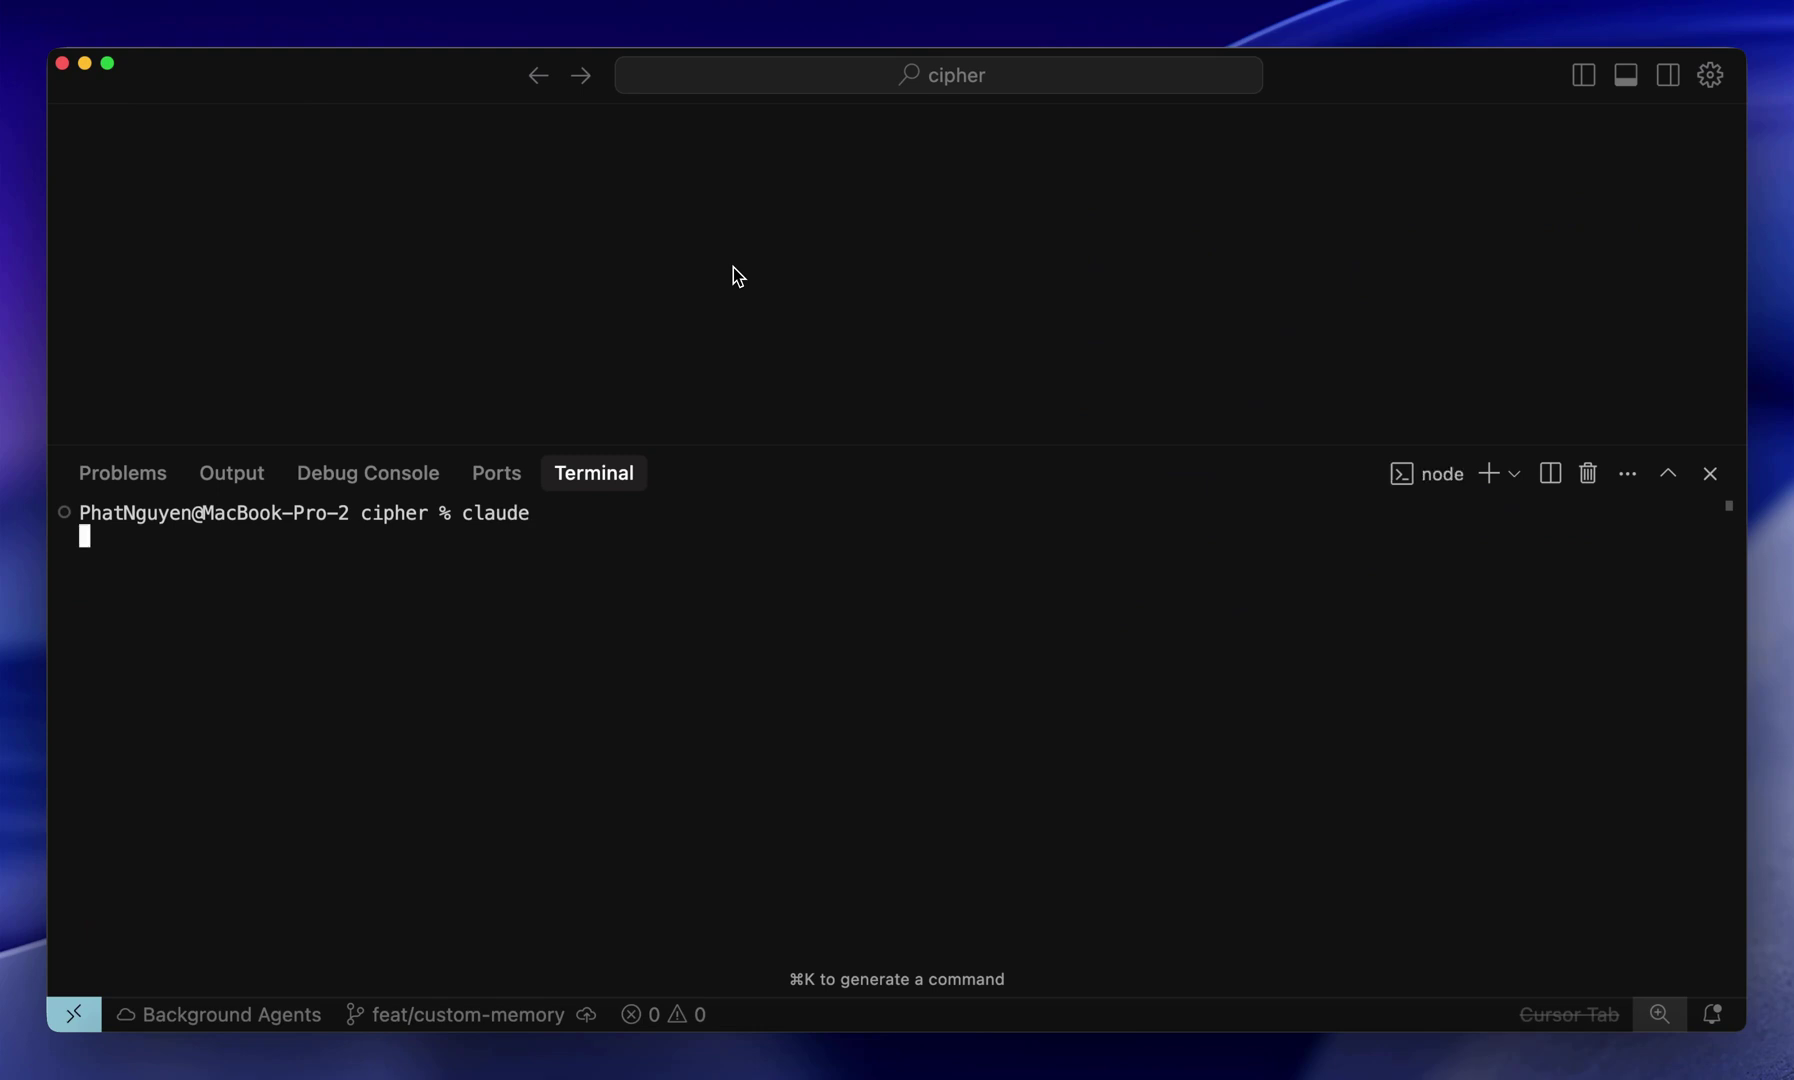
text(Let's discuss the latest progess of this project using cipher search tool!)
key(Return)
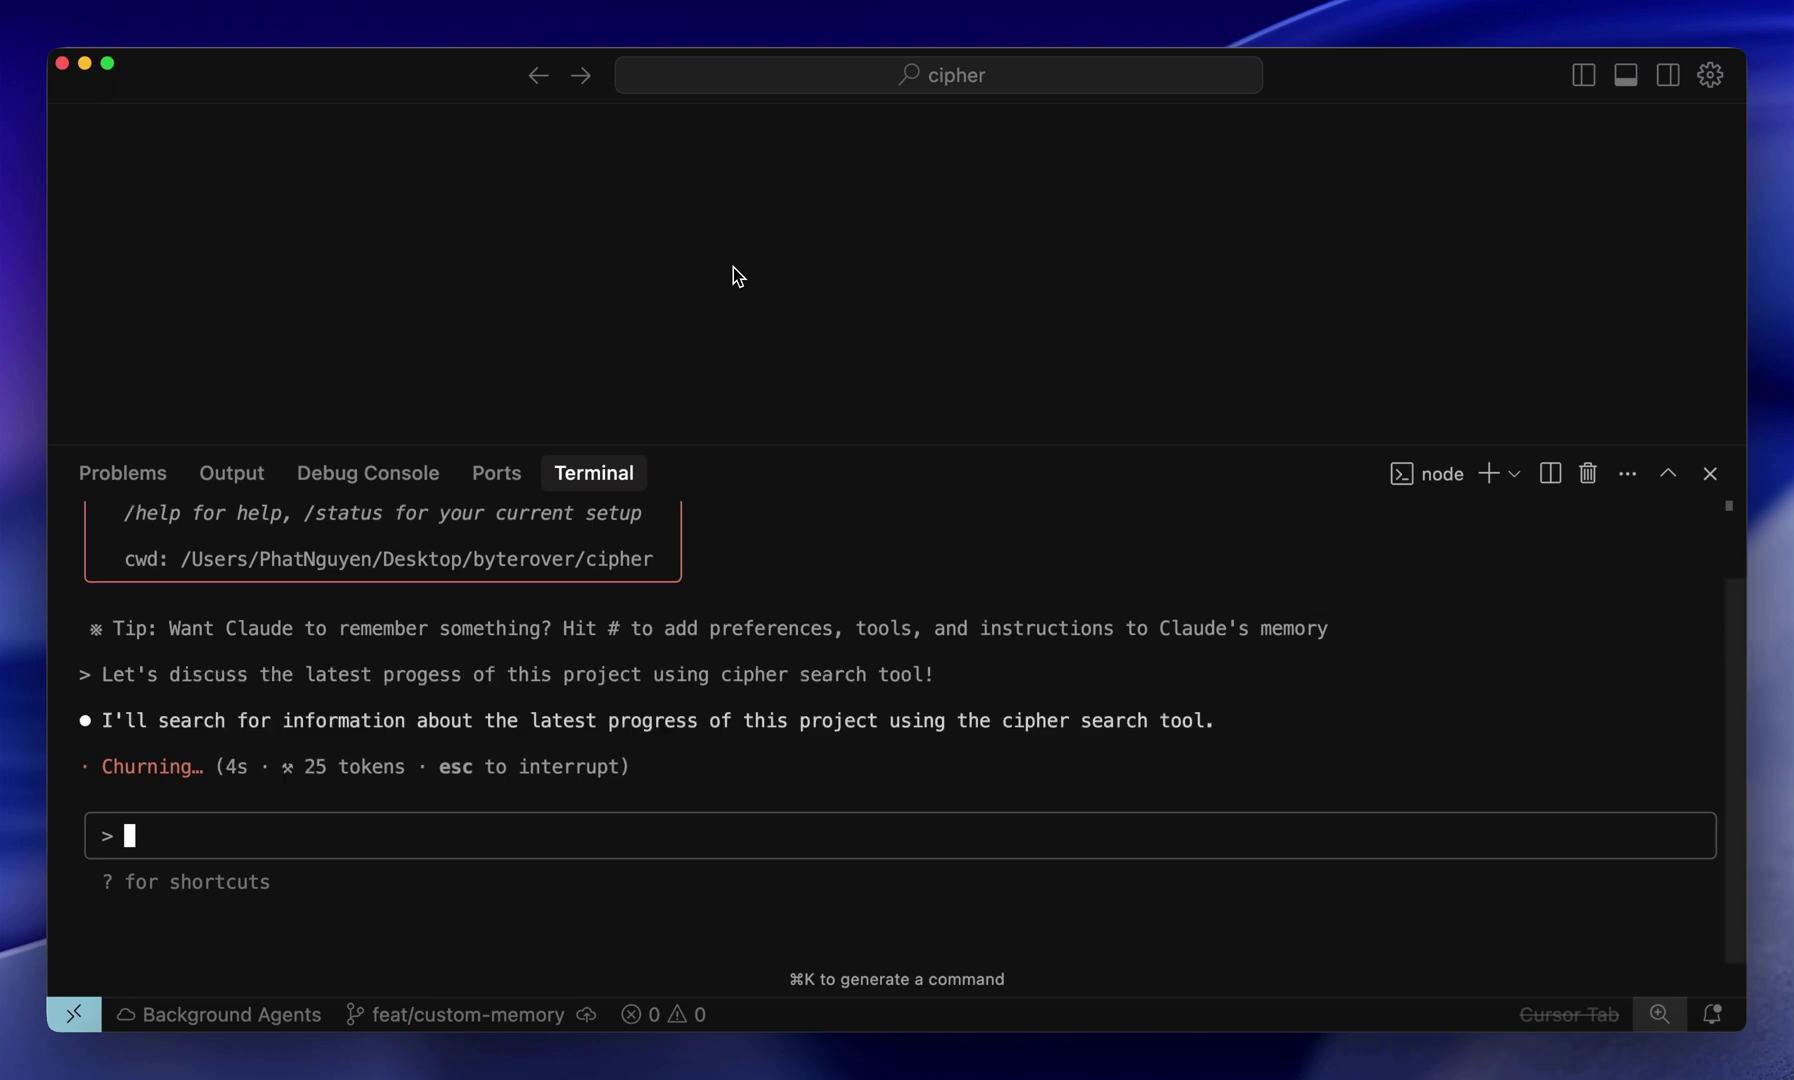
key(Return)
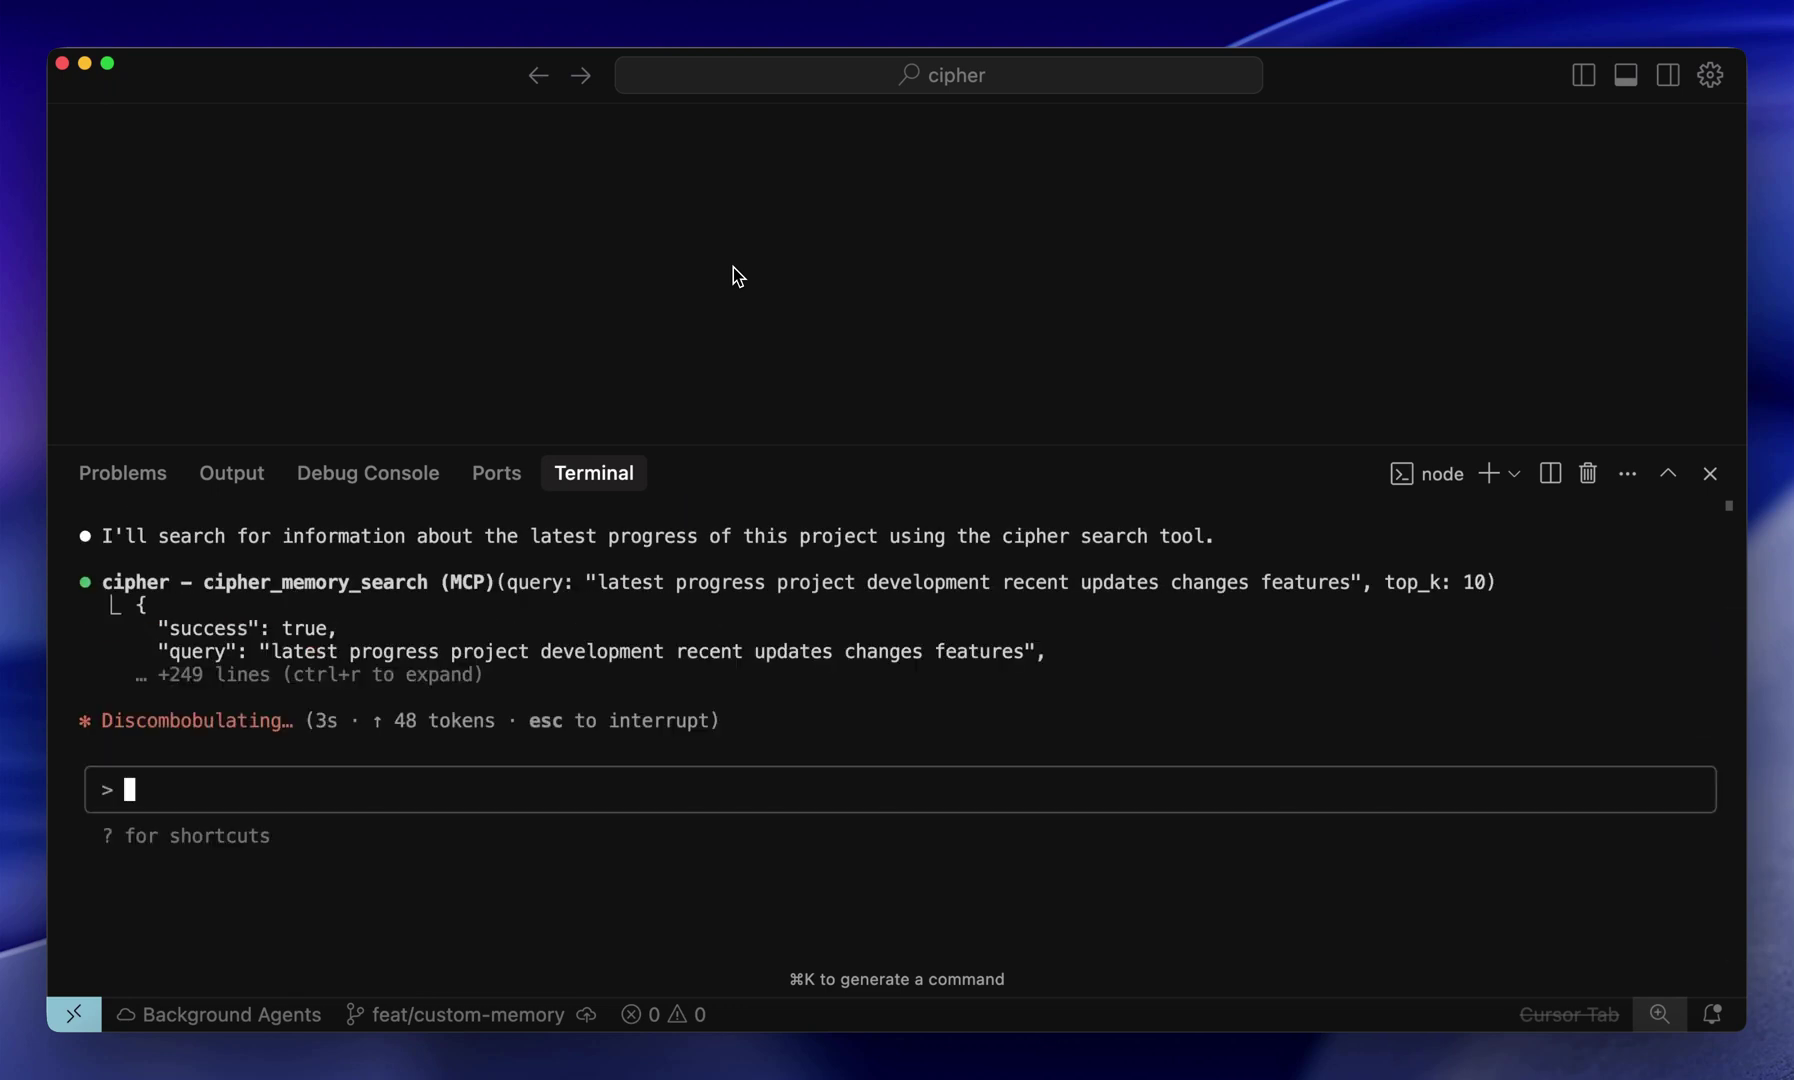